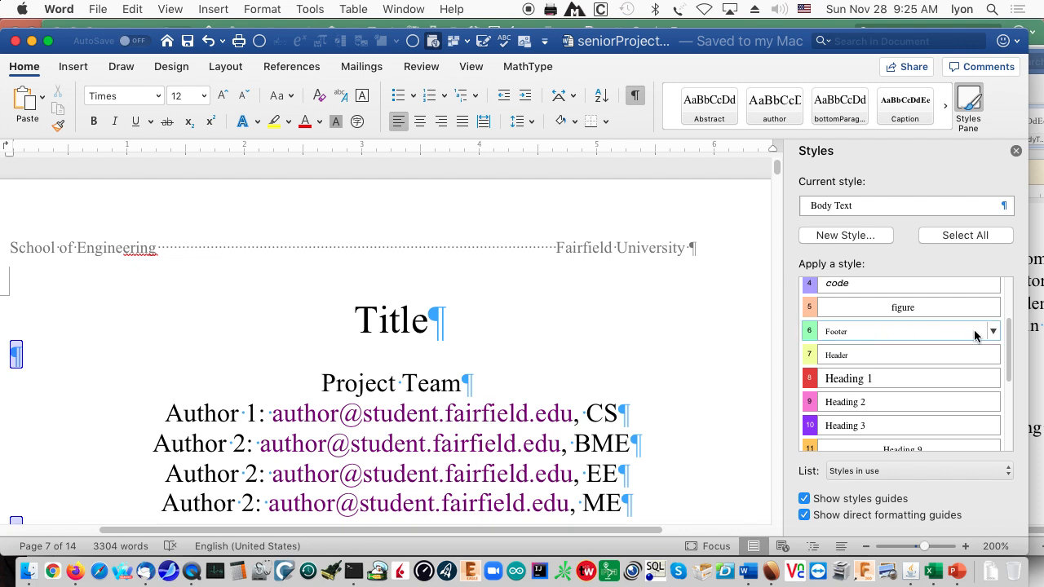
- Examine the style definition of the Abstract heading on page 2 and leave it unmodified
left_click_drag(1009, 345, 1014, 295)
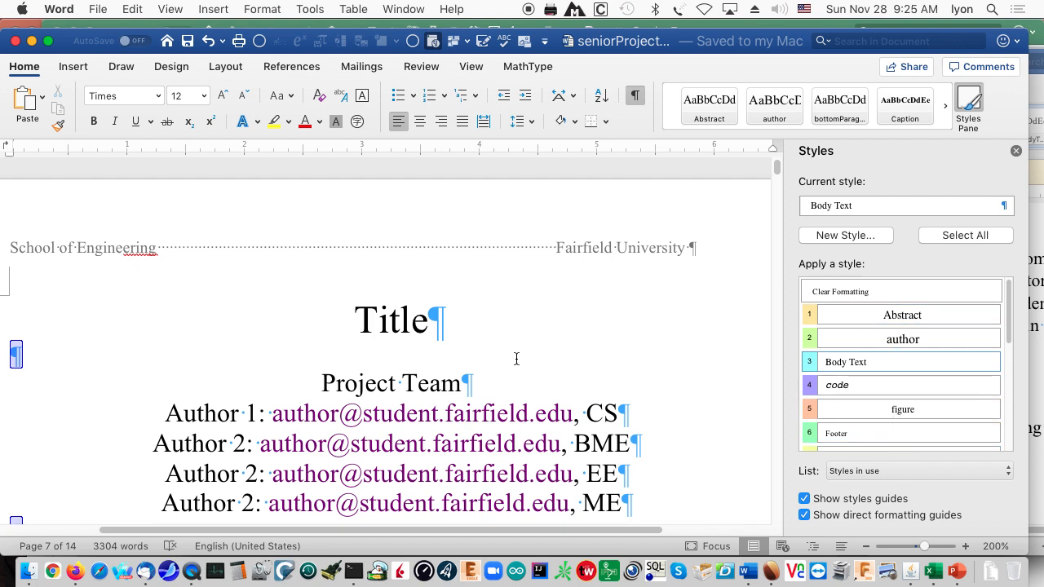
scroll(547, 338, "down", 10)
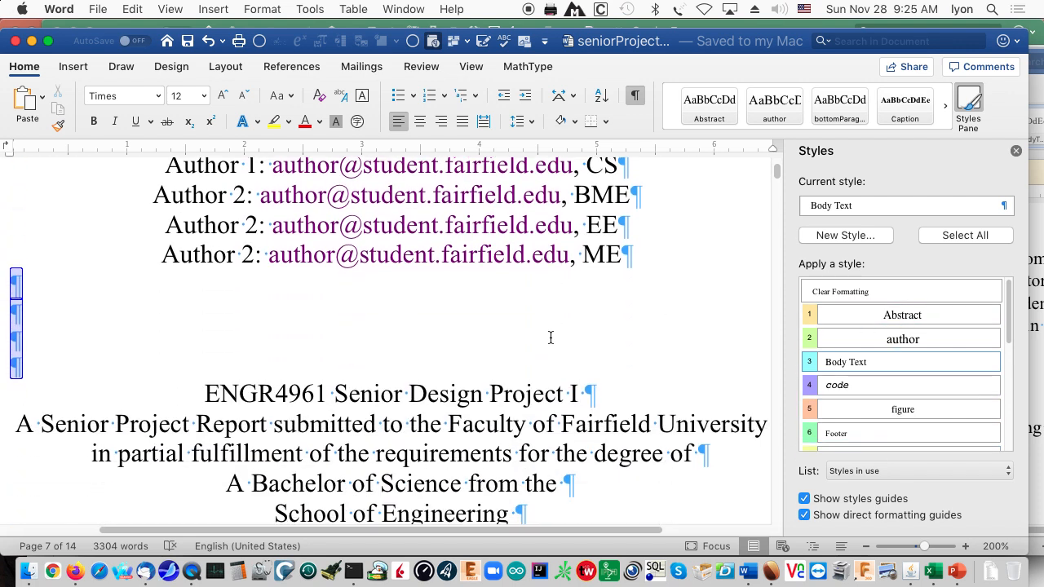
scroll(550, 337, "down", 10)
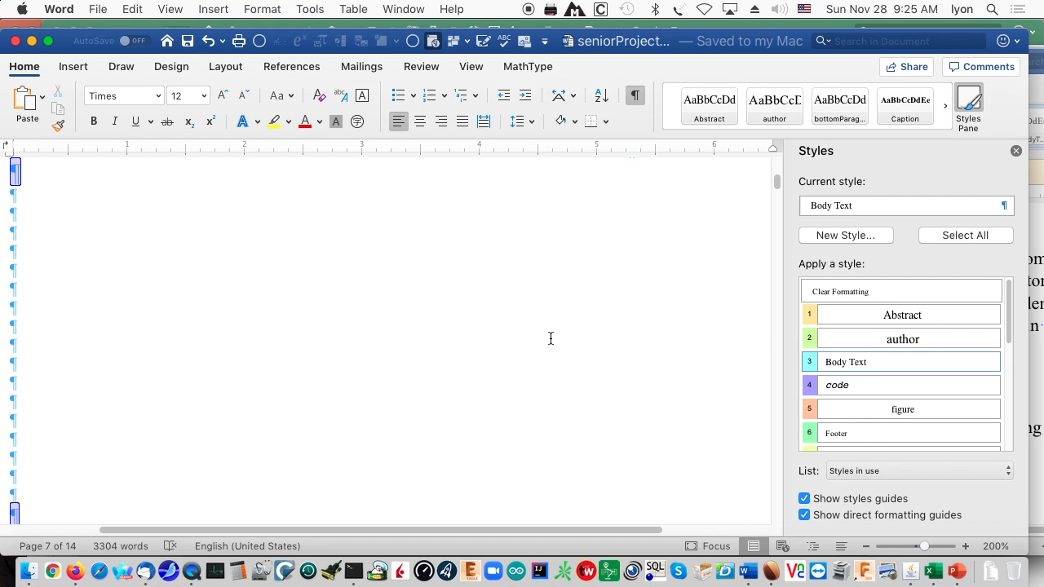
scroll(550, 338, "down", 6)
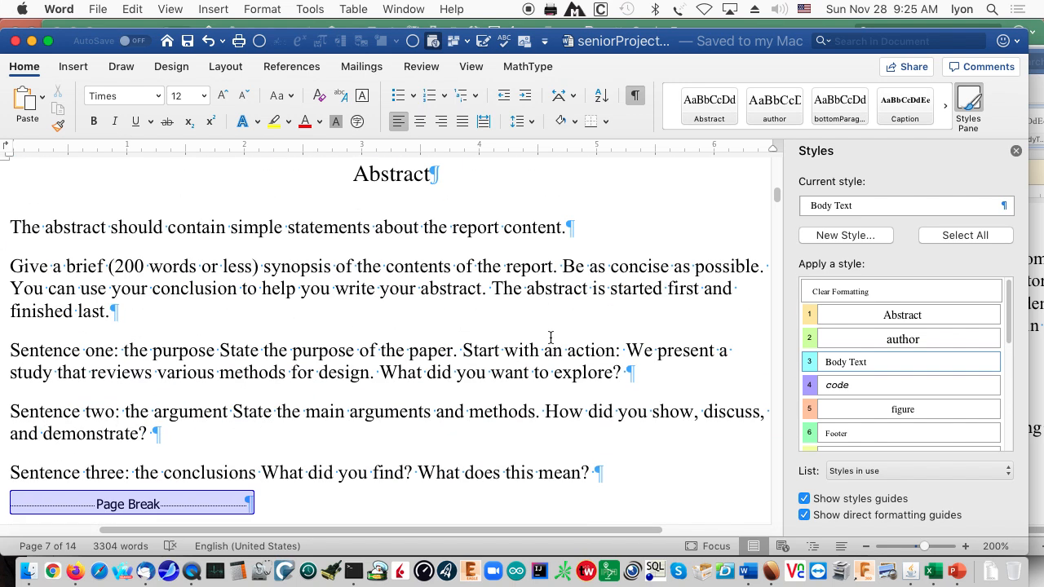
scroll(550, 337, "up", 3)
left_click(402, 278)
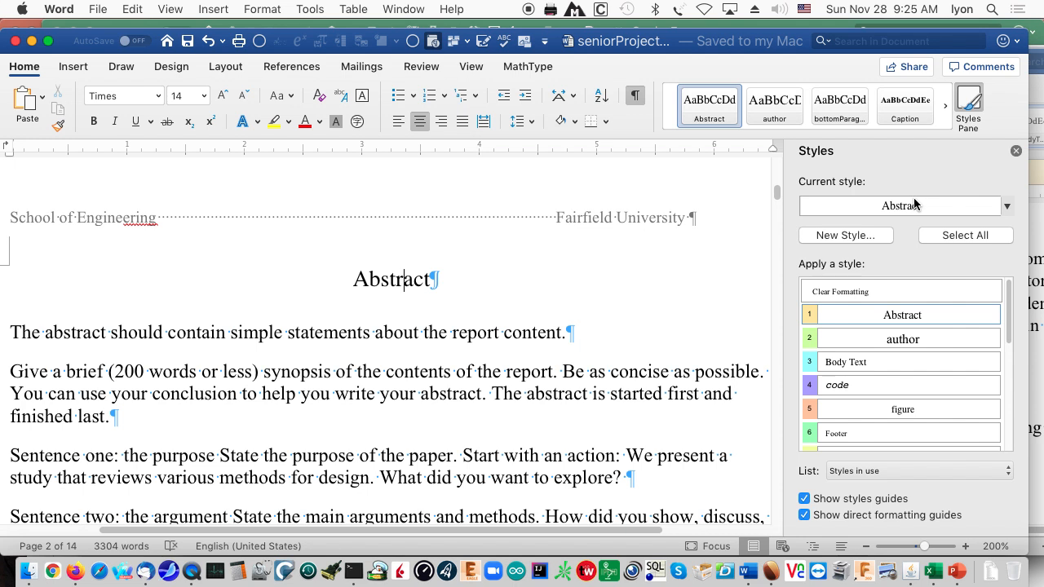
left_click(1006, 211)
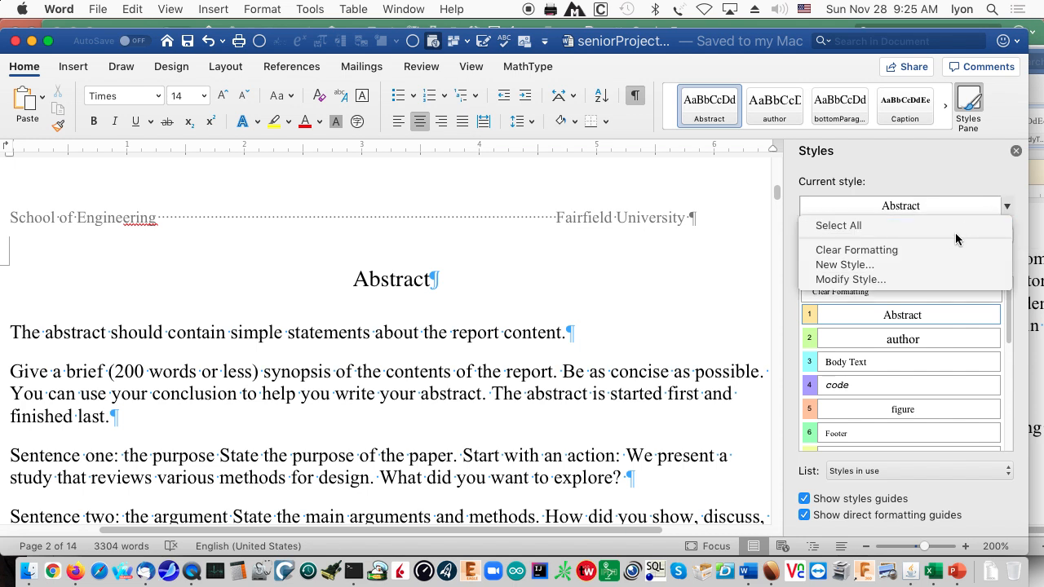
left_click(937, 279)
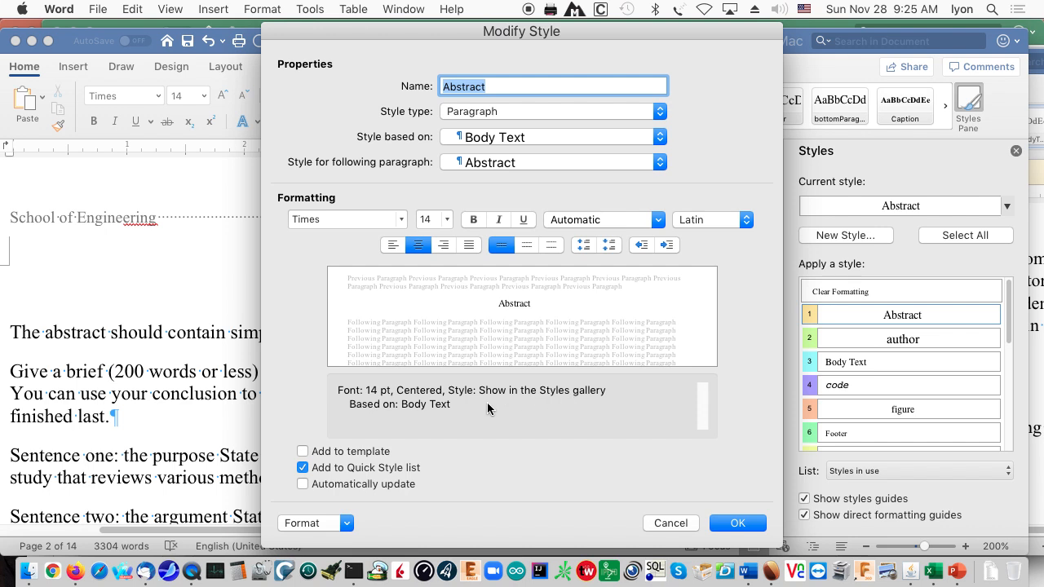
left_click(671, 523)
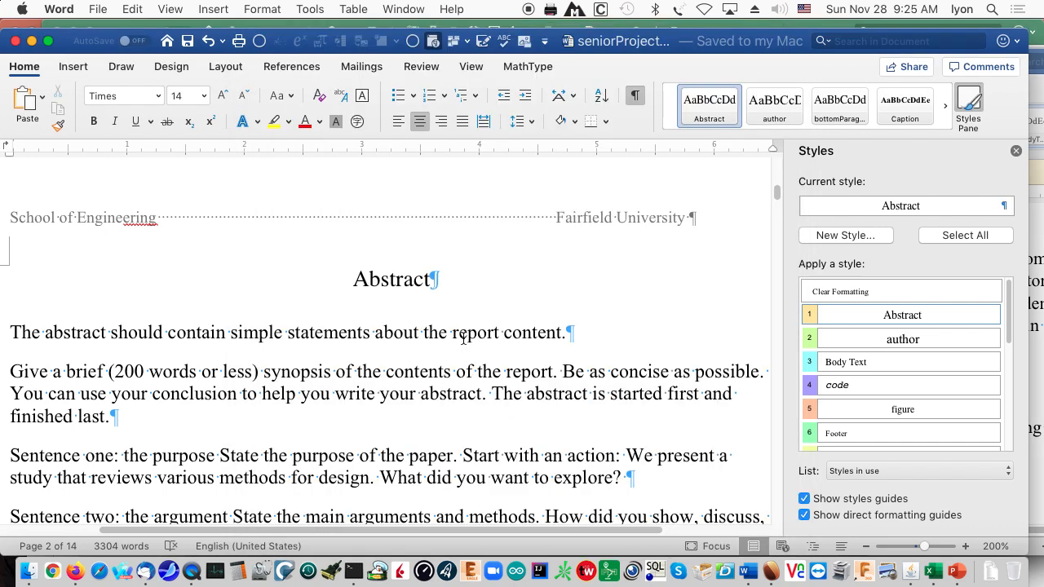
- Apply the Body Text style to the first two paragraphs under the Abstract heading
left_click(464, 337)
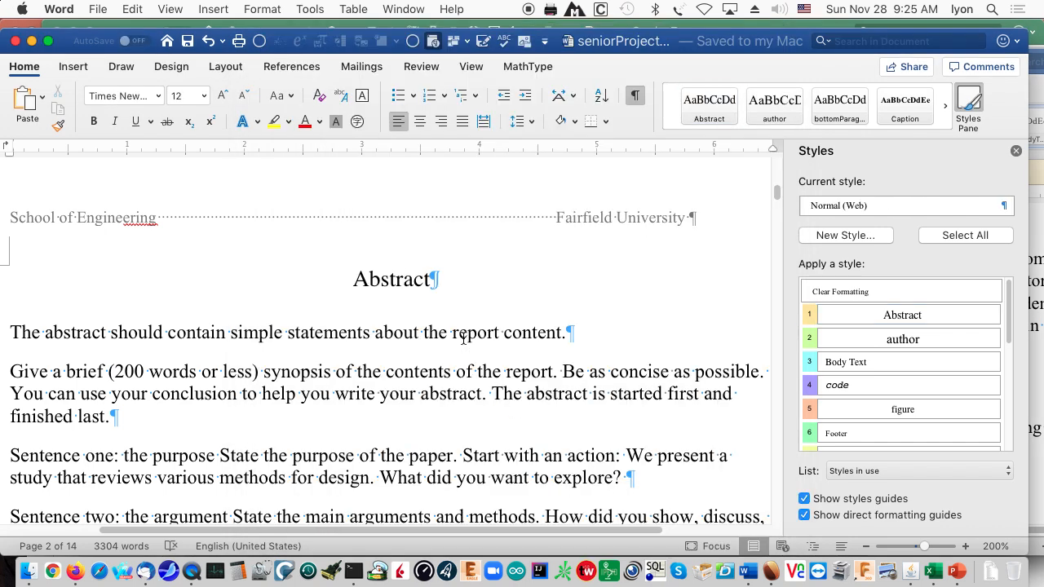
left_click(886, 362)
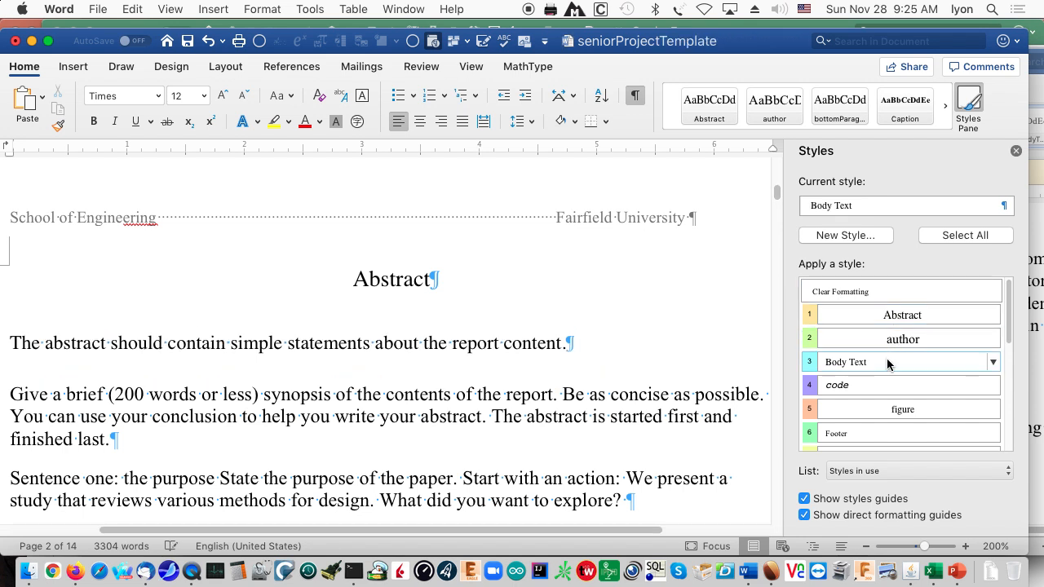
left_click(514, 392)
left_click(880, 362)
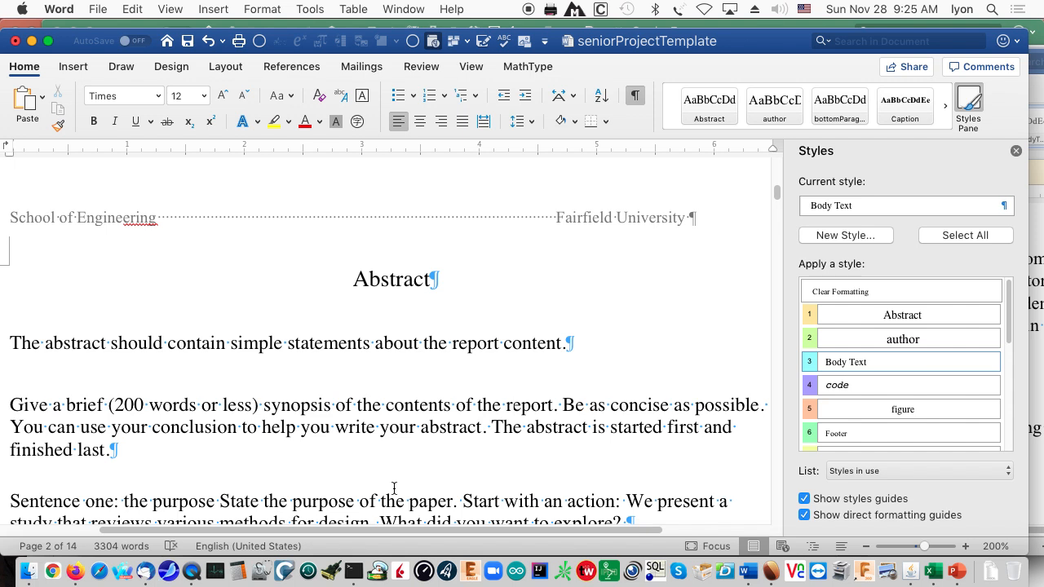
- Apply the Body Text style to the "Sentence one" and "Sentence two" paragraphs of the abstract
scroll(432, 456, "down", 3)
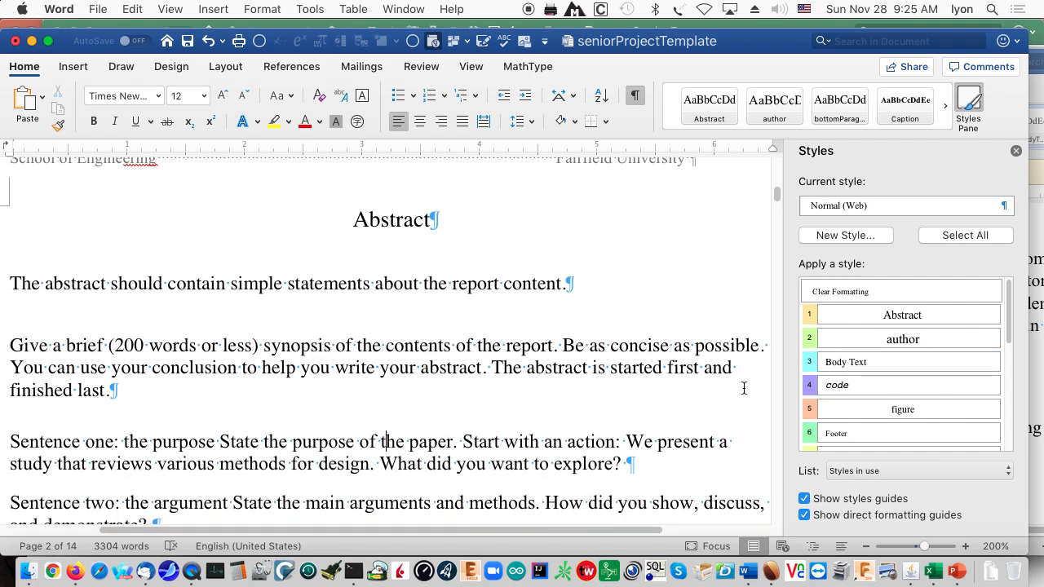
left_click(873, 366)
scroll(537, 362, "down", 3)
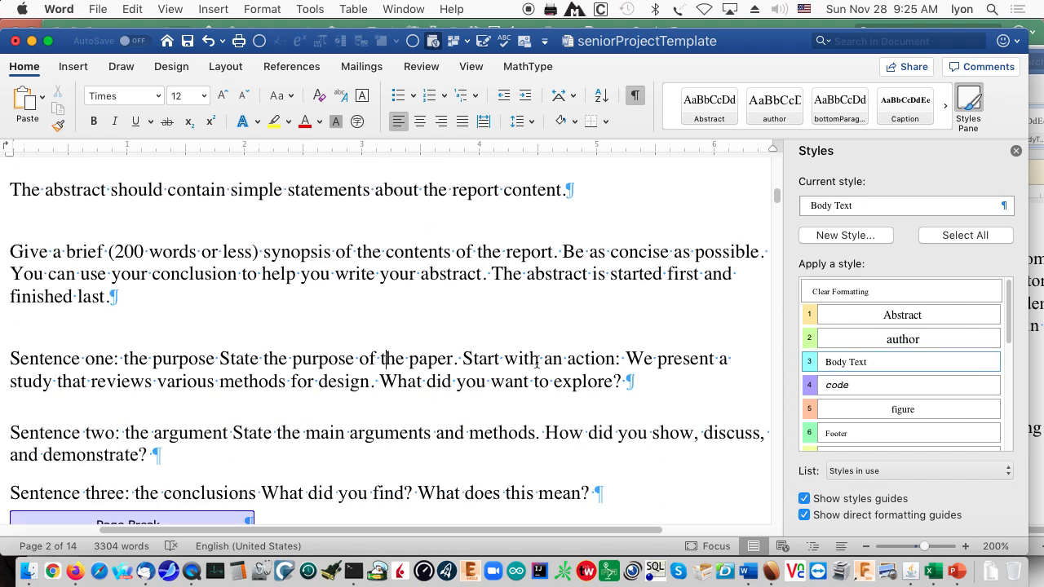
left_click(275, 433)
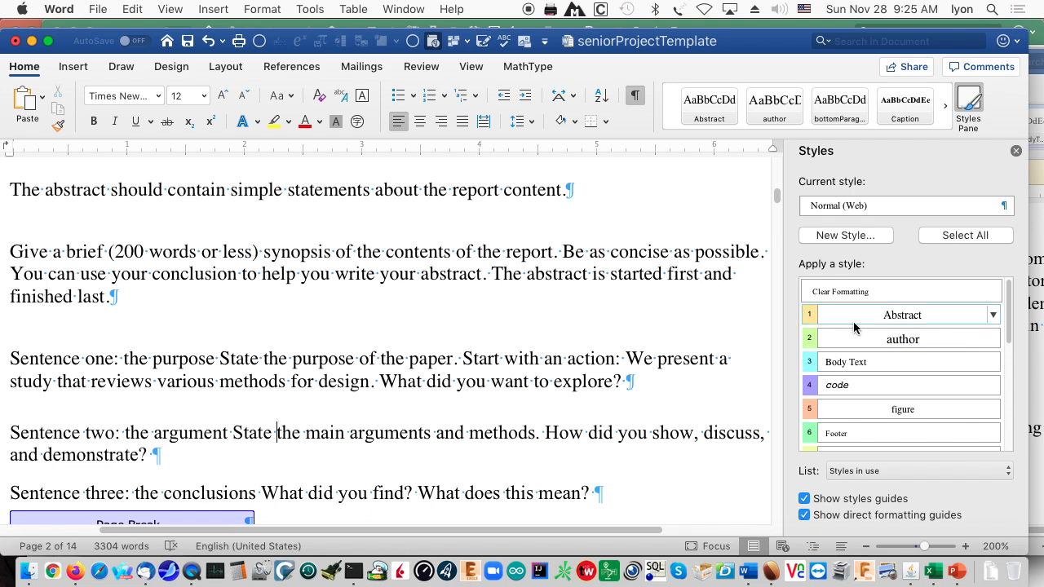
left_click(870, 361)
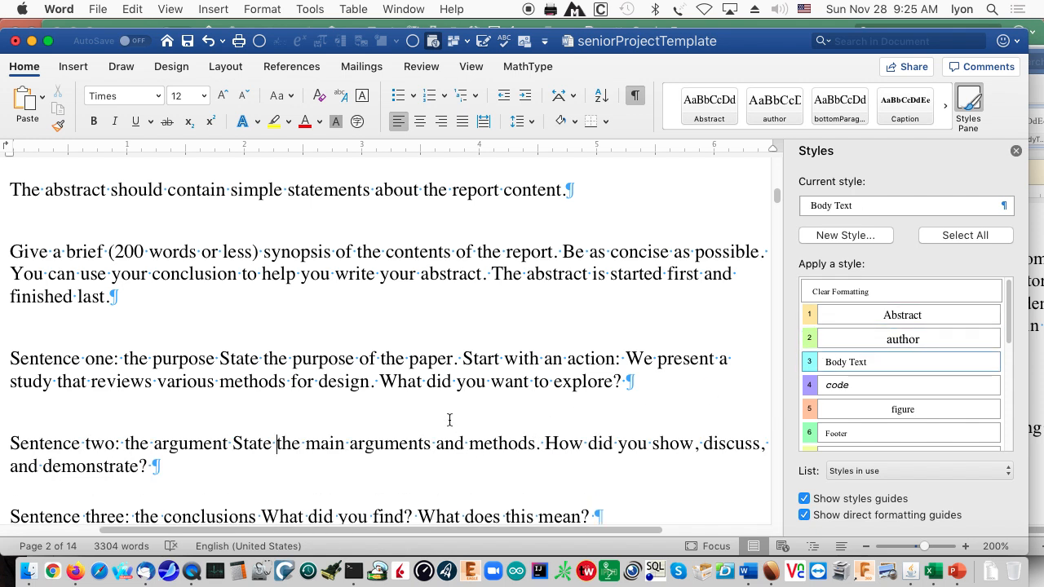
- Select all abstract paragraphs through "Sentence three" and apply the Body Text style to them together
scroll(150, 282, "up", 1)
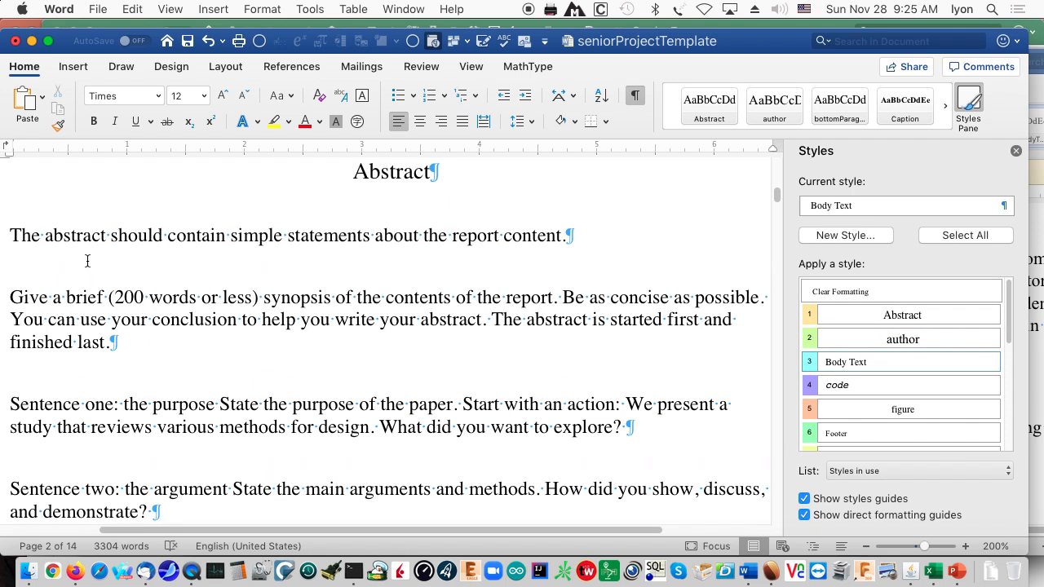
left_click_drag(13, 231, 490, 392)
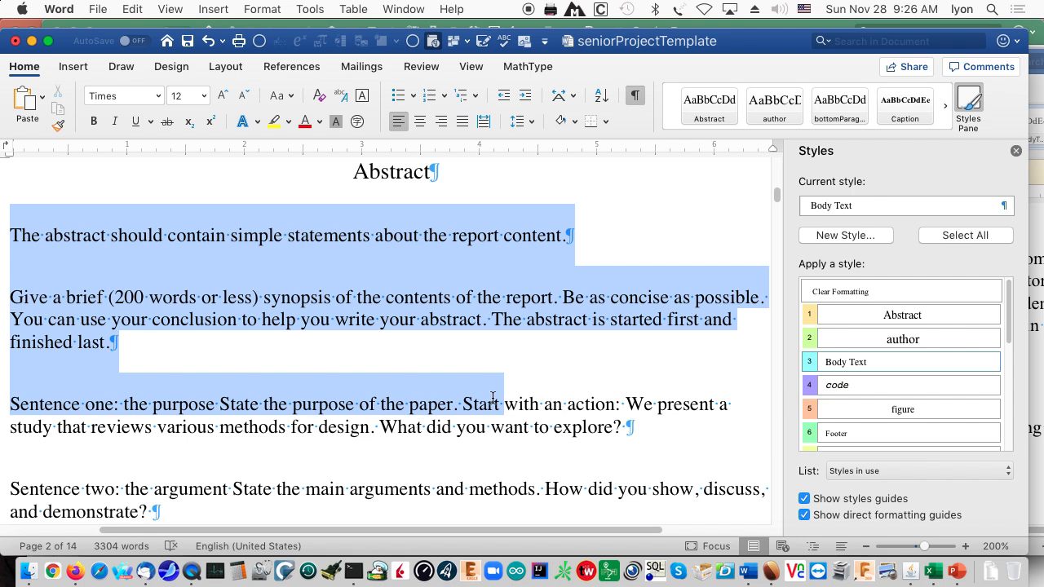
scroll(493, 397, "down", 5)
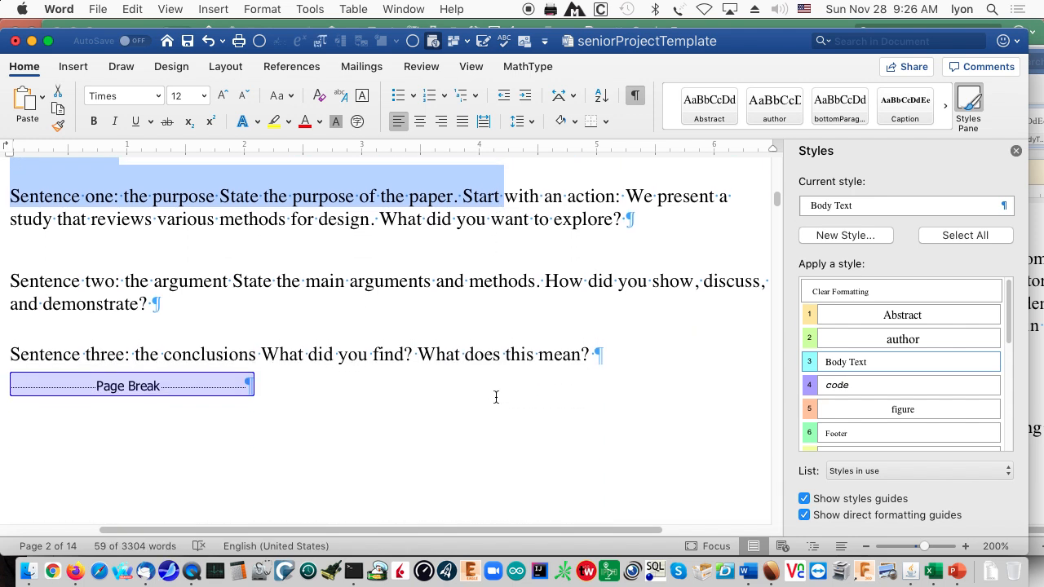
left_click(595, 357, "shift")
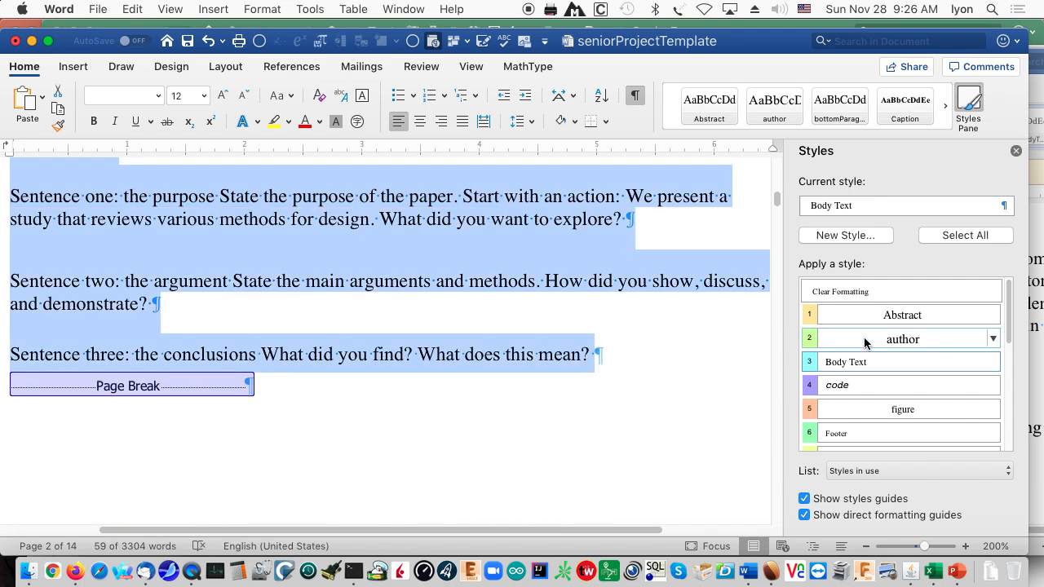
left_click(889, 361)
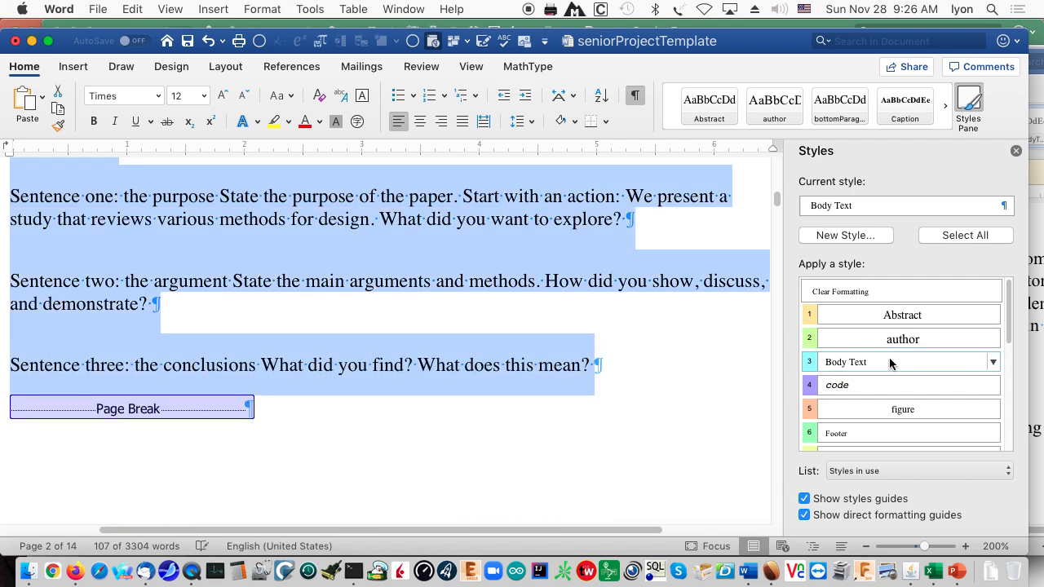
- Select only the whole "Sentence three" paragraph above the page break
left_click(412, 365)
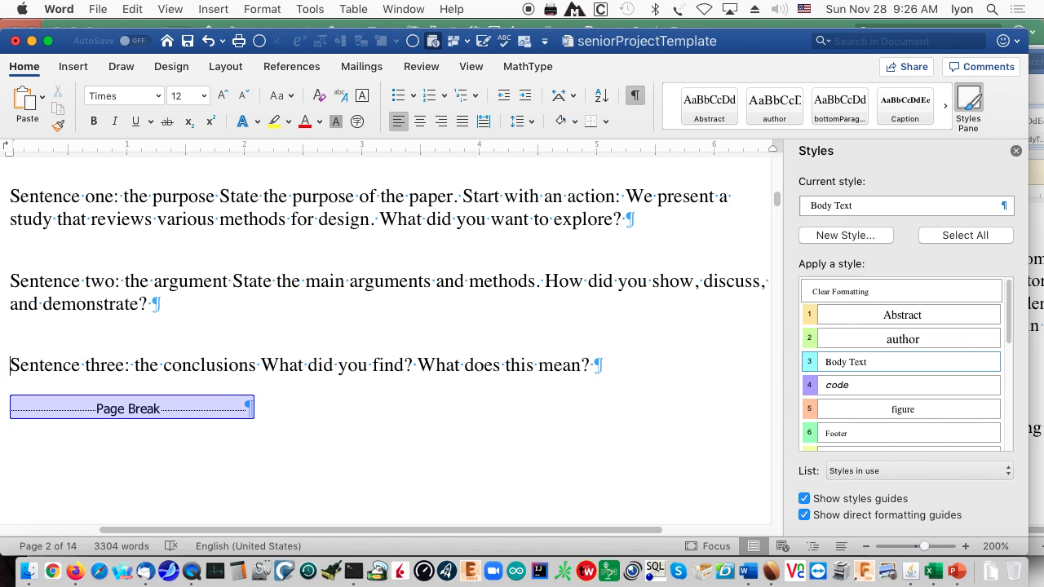
left_click_drag(2, 389, 628, 339)
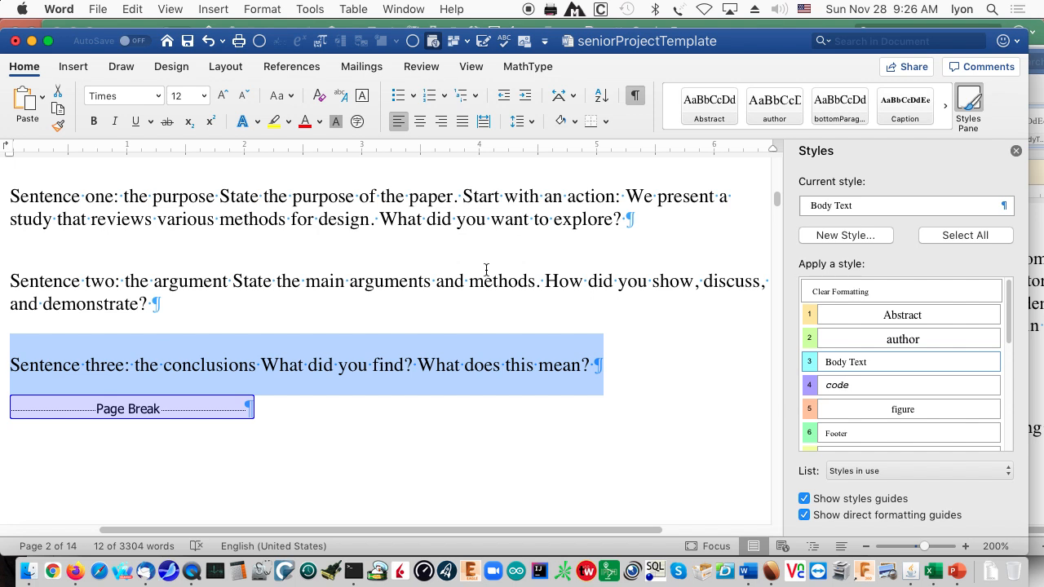
- Try a line spacing of 1.15 on the selected paragraph and set it back to 1.0
left_click(530, 124)
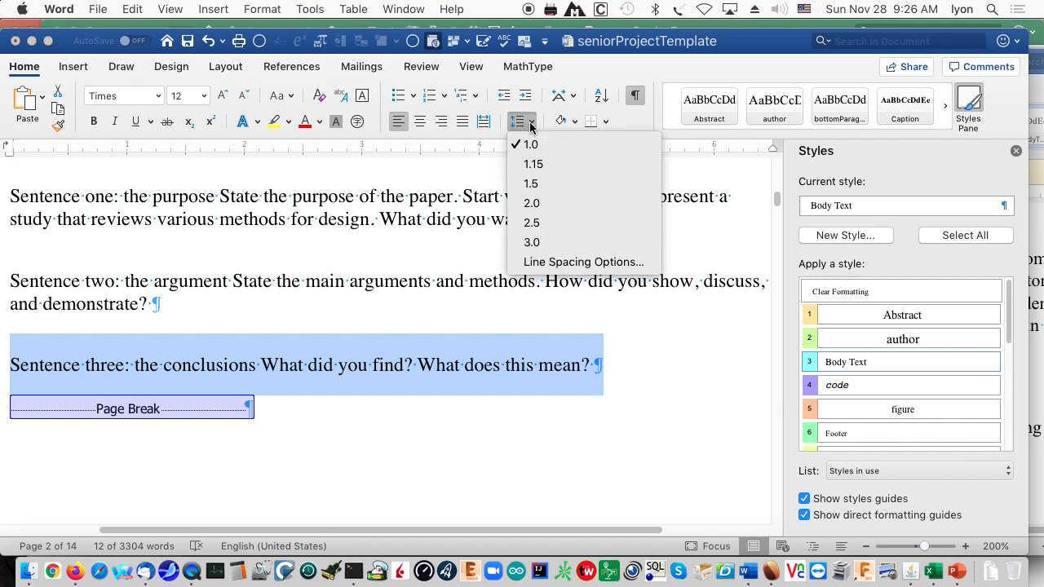
left_click(542, 164)
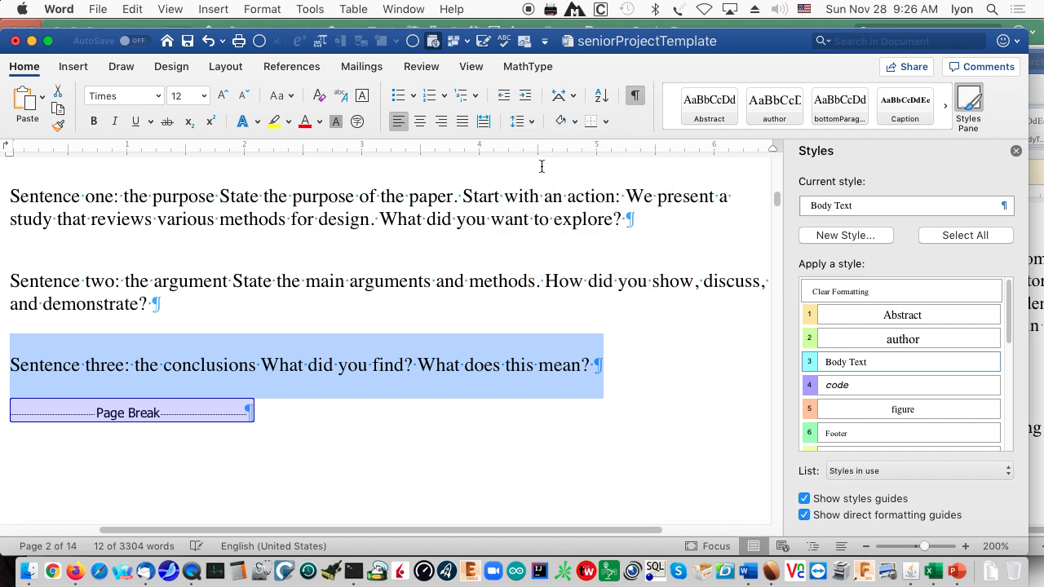
left_click(530, 122)
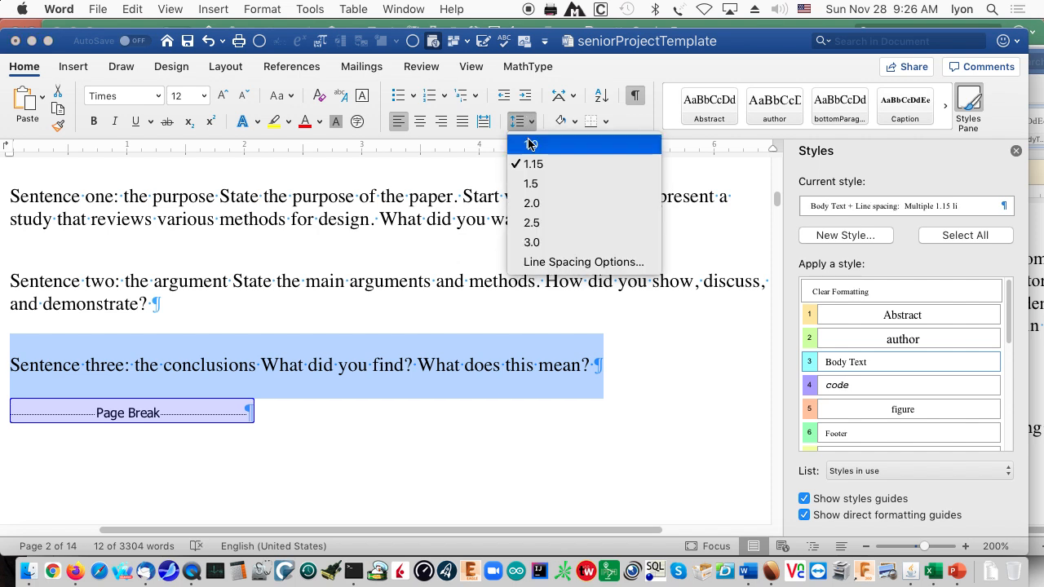
left_click(528, 143)
- Set the selected paragraph's spacing to 12 pt before and 0 pt after, keeping single line spacing
left_click(530, 122)
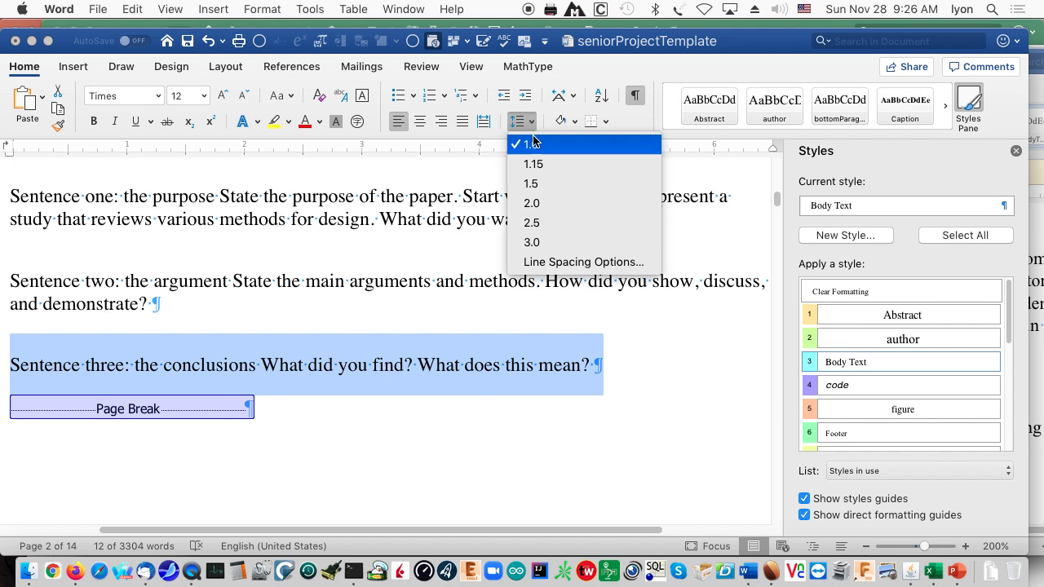
left_click(569, 262)
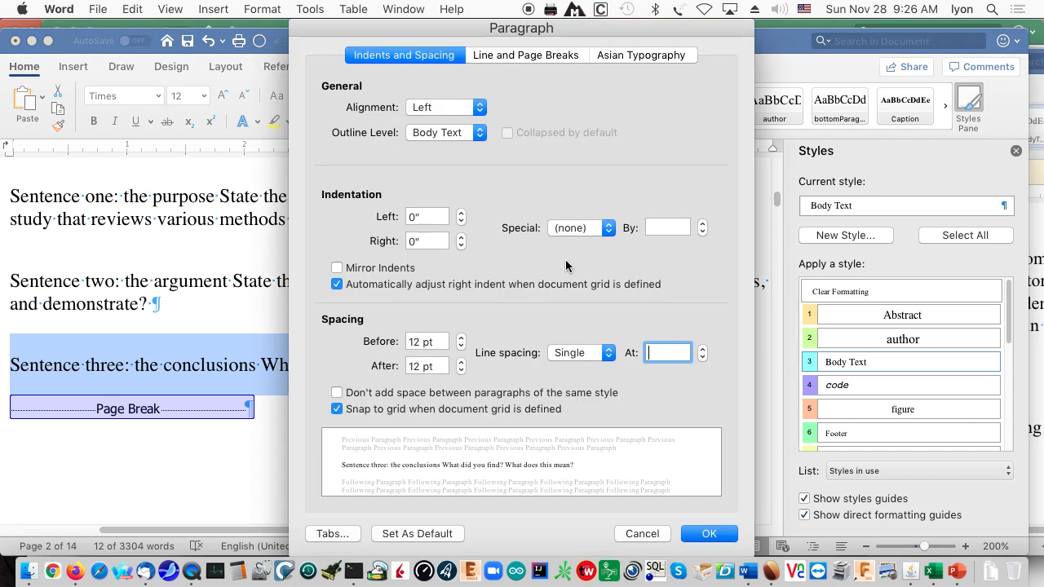
left_click(461, 346)
left_click(462, 346)
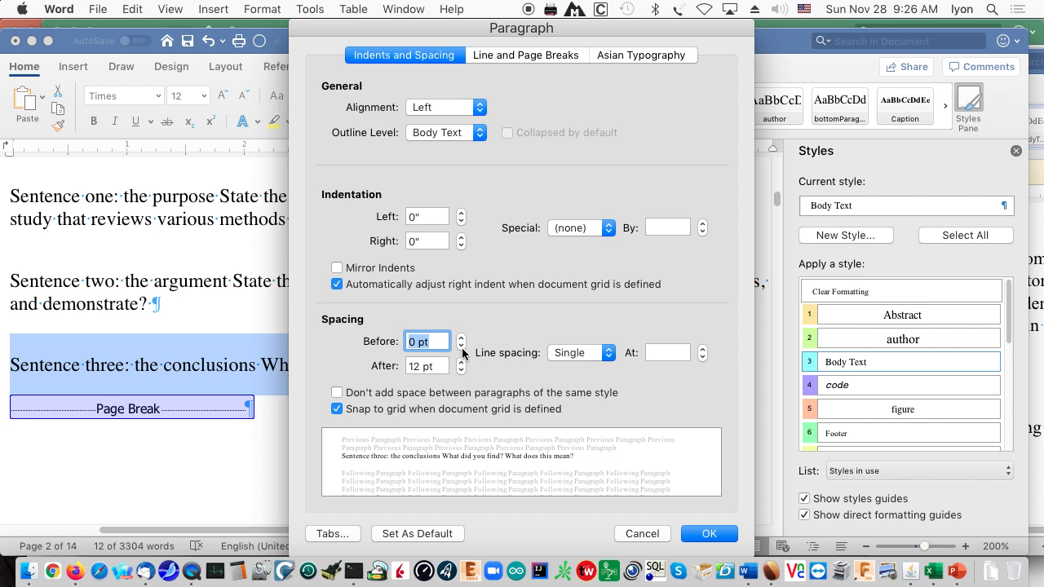
left_click(462, 337)
left_click(461, 338)
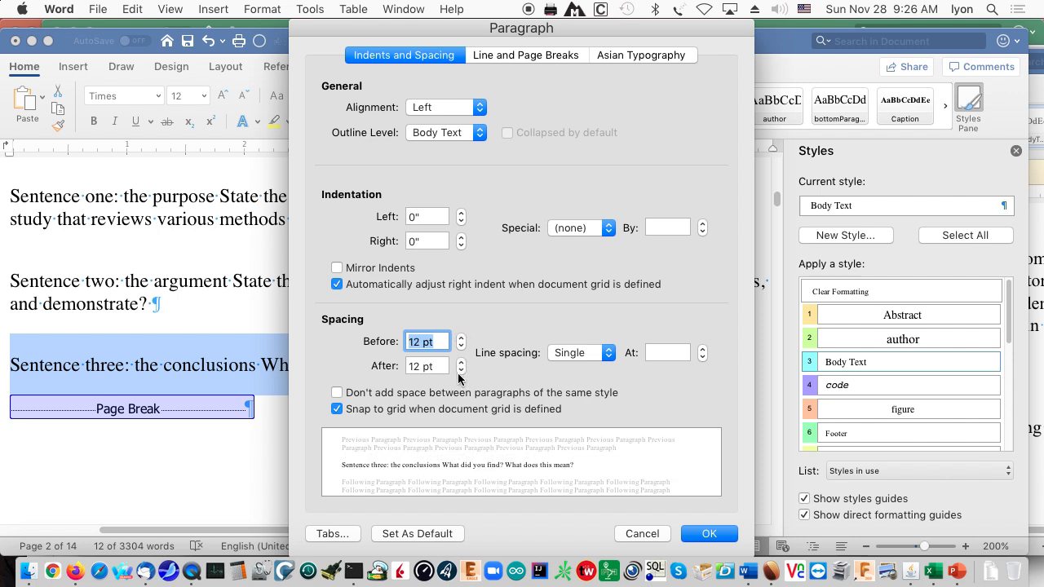
left_click(460, 371)
left_click(460, 371)
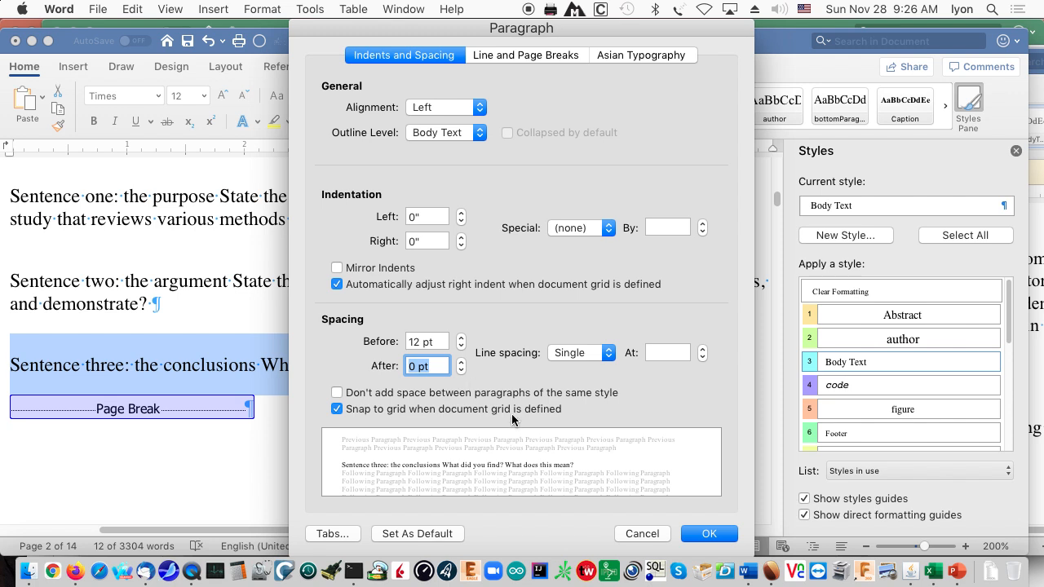
left_click(710, 534)
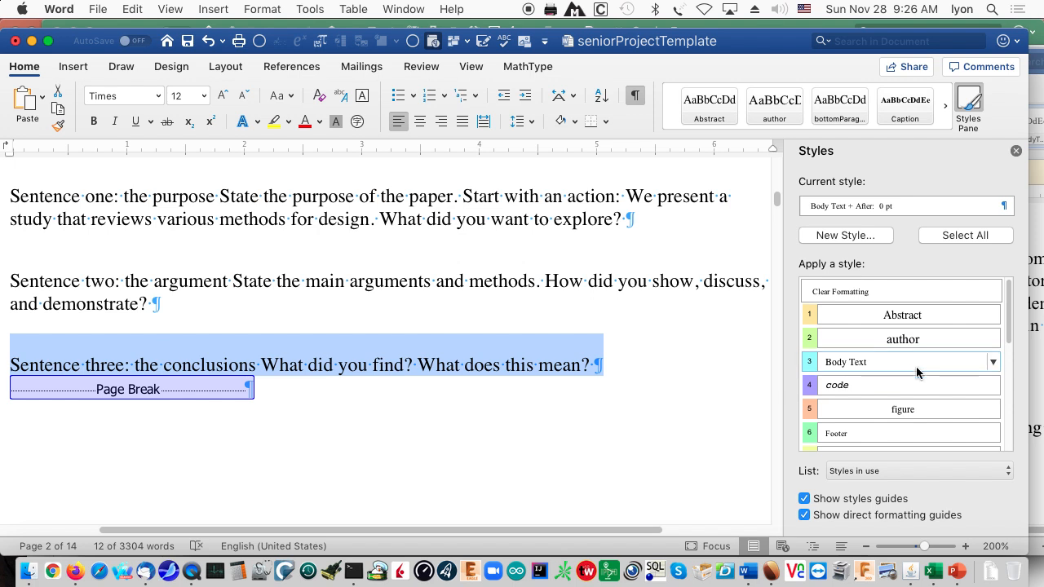
- Update the Body Text style to match the selected paragraph and check the abstract's spacing
left_click(993, 362)
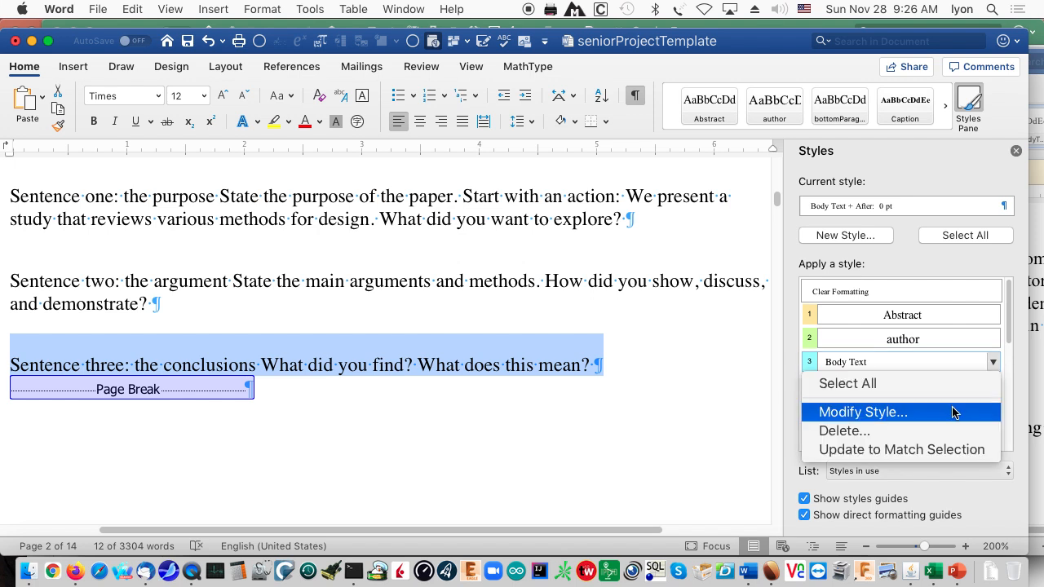
left_click(944, 450)
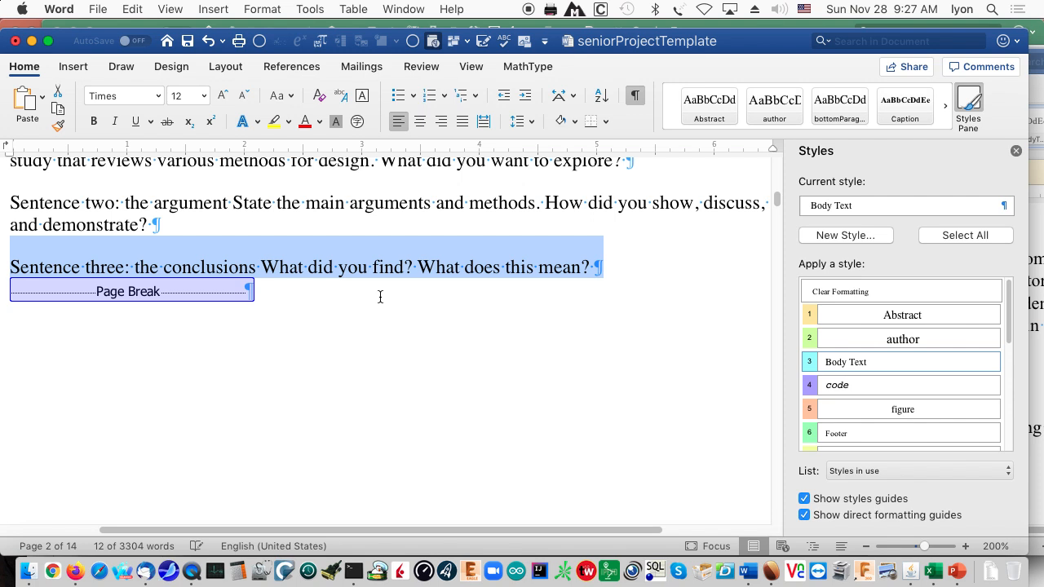
scroll(380, 297, "up", 5)
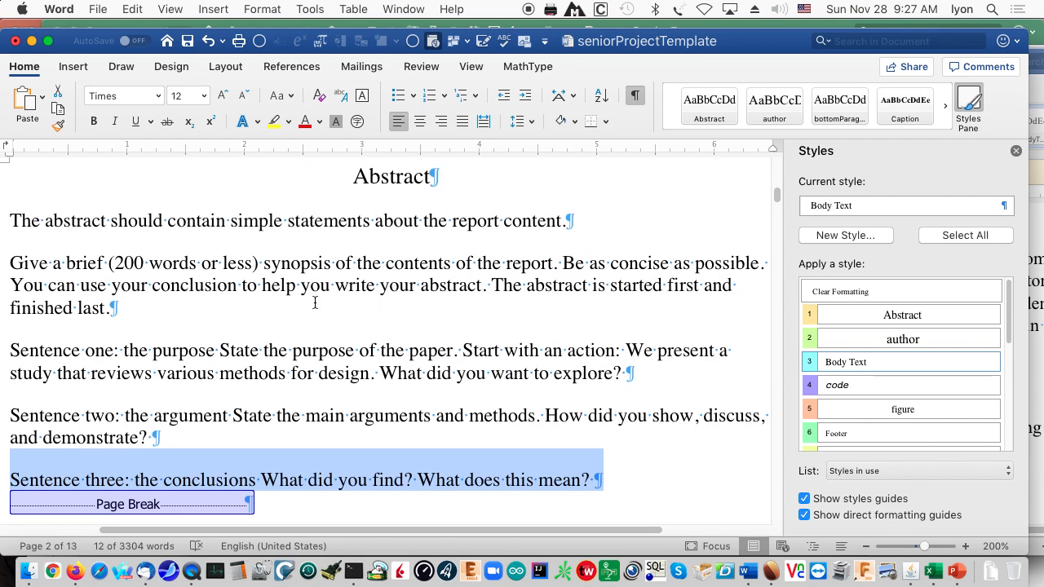
scroll(315, 303, "down", 10)
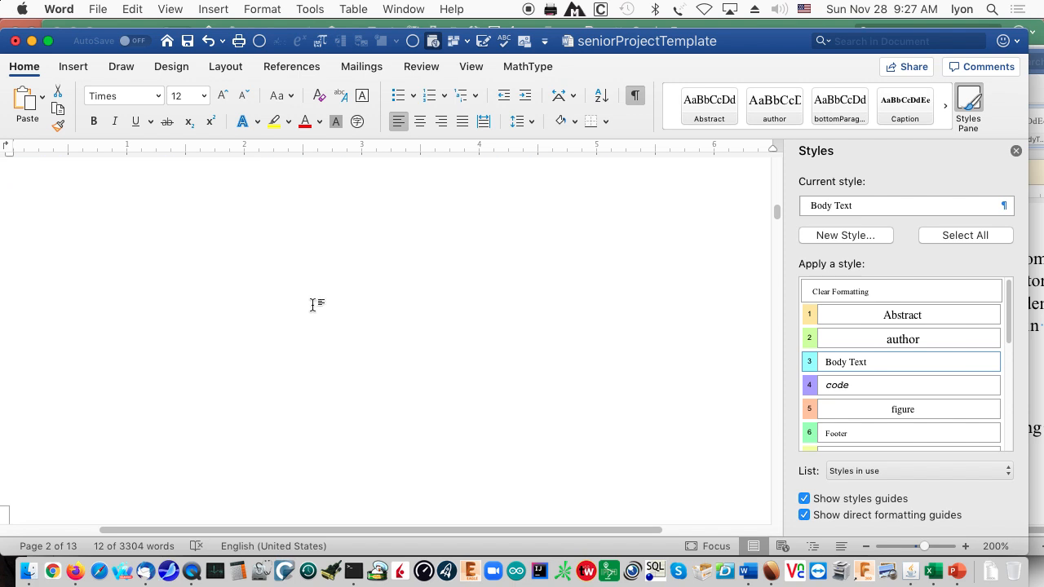
- Update the entire table of contents, not just its page numbers
scroll(314, 303, "down", 8)
scroll(311, 312, "down", 5)
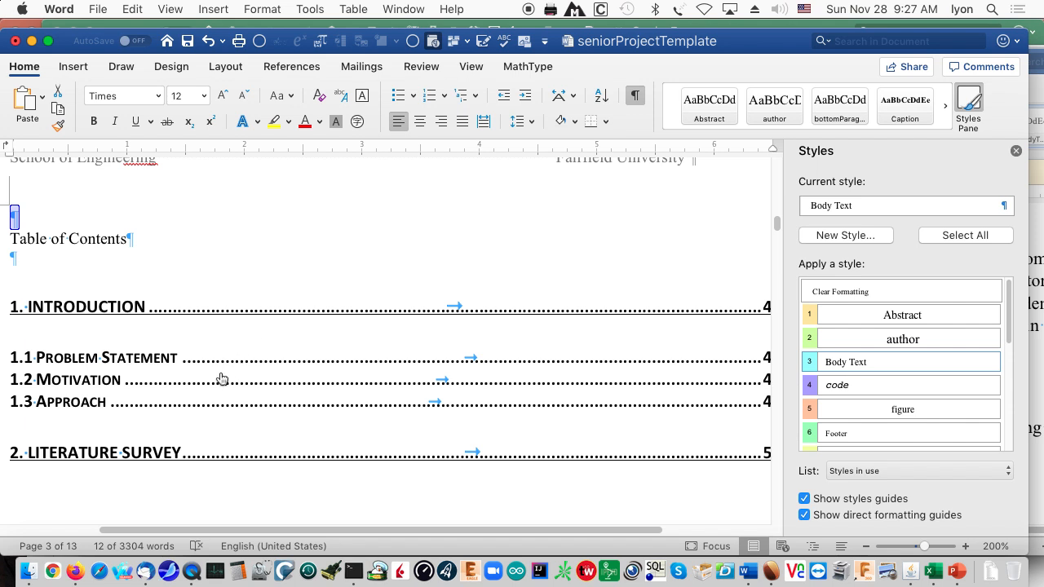
right_click(276, 369)
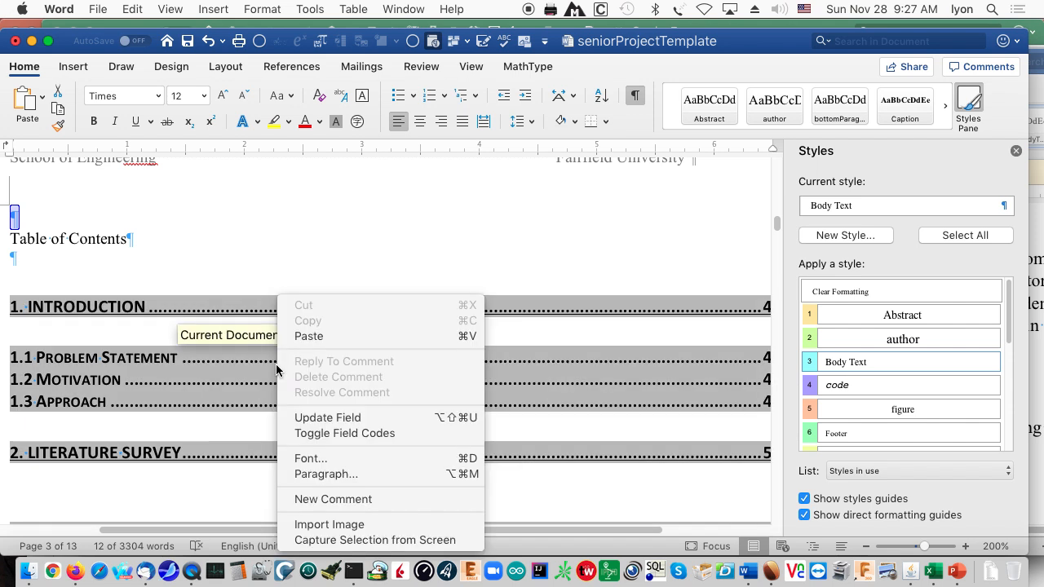
left_click(306, 418)
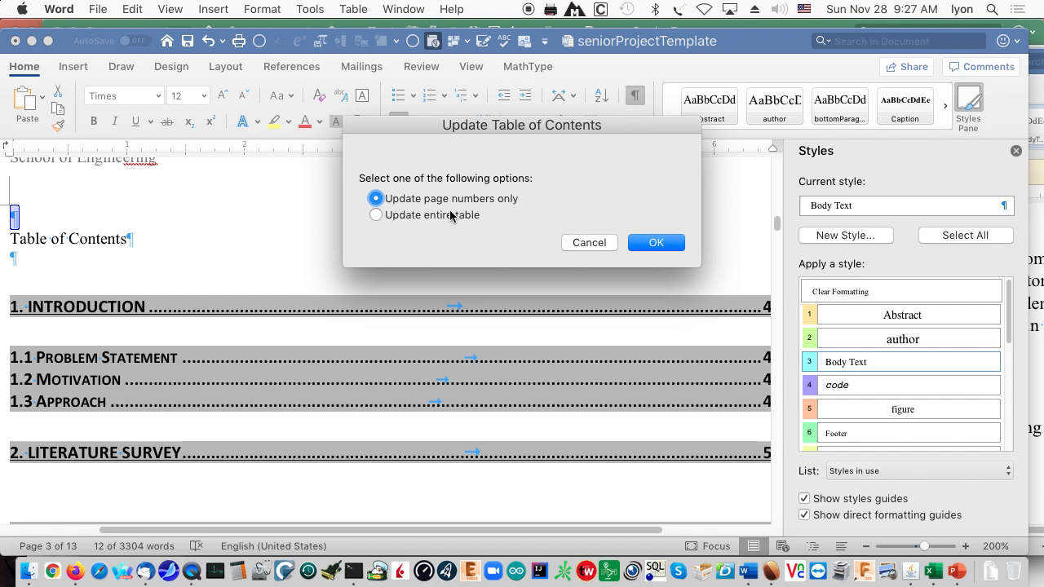
left_click(451, 216)
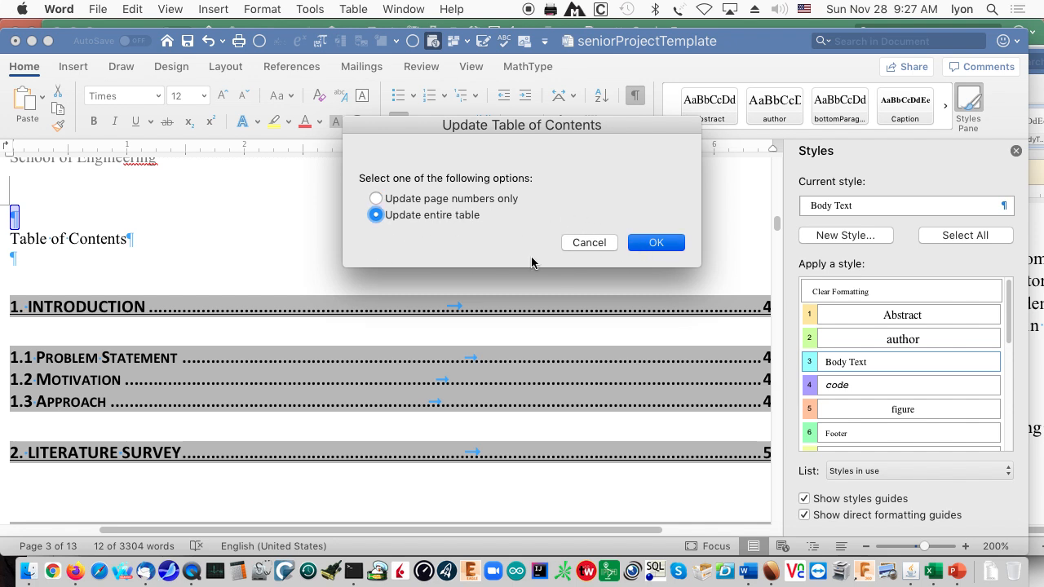
key("Return")
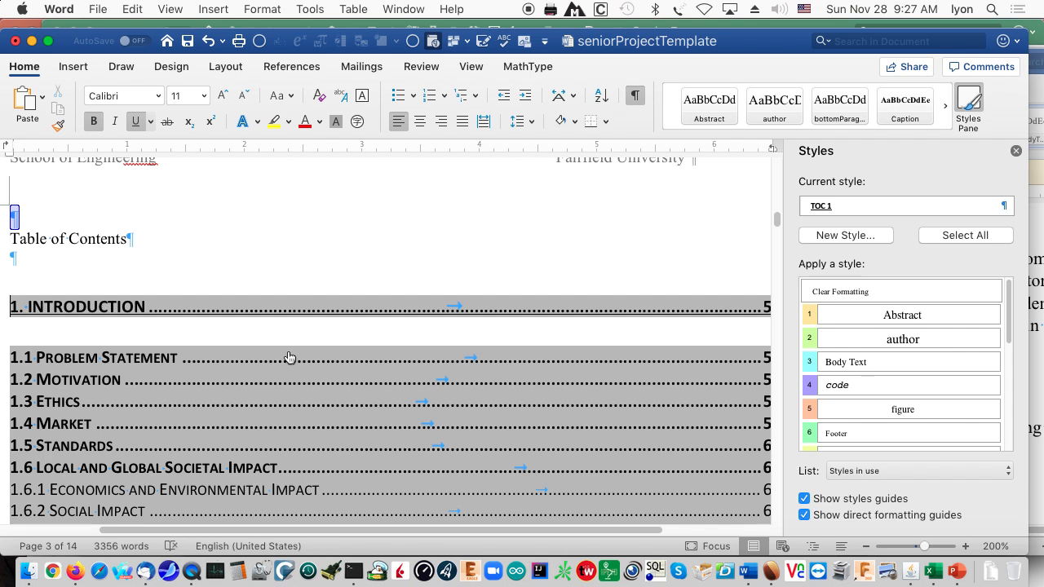
- Examine the updated table of contents from the Introduction entry through Appendix A for its headings and page numbers
scroll(232, 381, "down", 2)
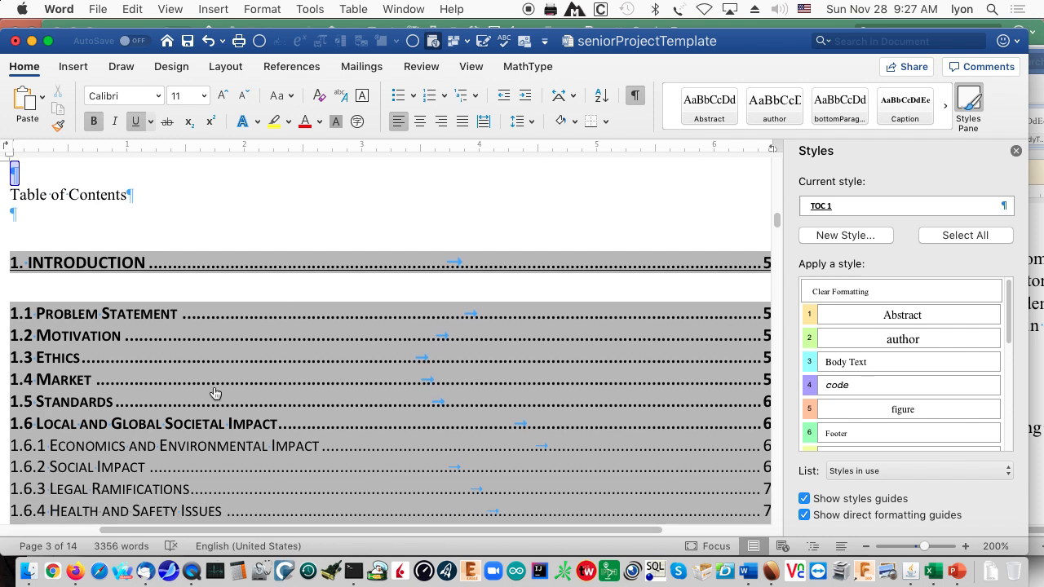
scroll(214, 394, "down", 1)
scroll(215, 394, "down", 2)
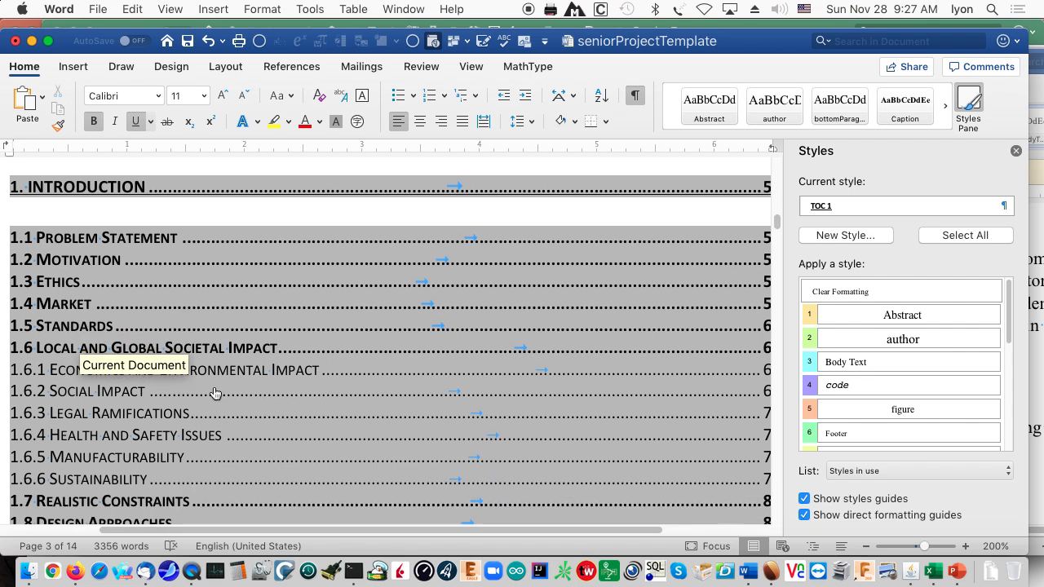
scroll(214, 394, "down", 1)
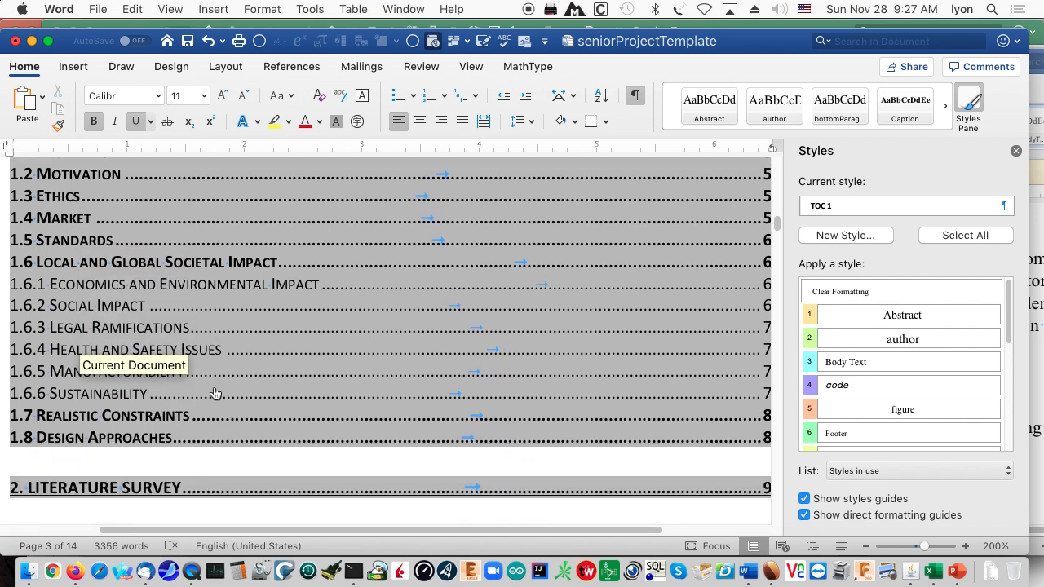
scroll(215, 393, "up", 1)
scroll(214, 393, "down", 2)
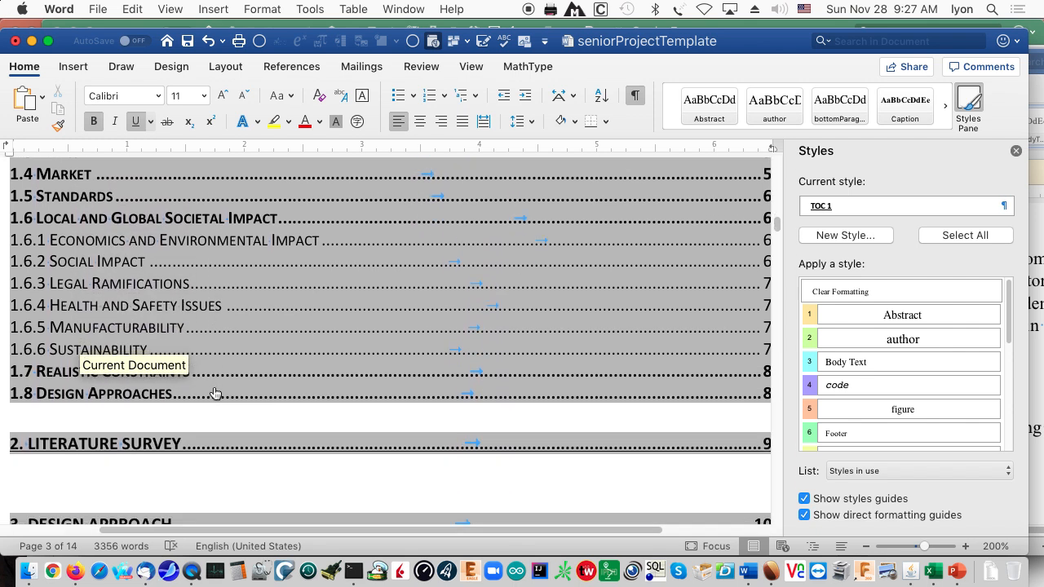
scroll(214, 393, "down", 6)
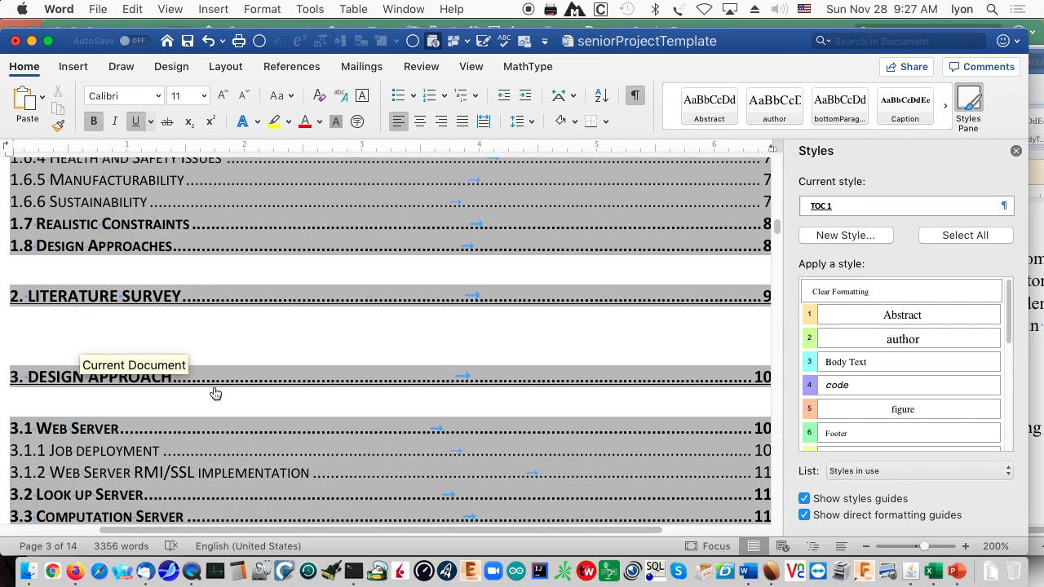
scroll(215, 394, "down", 6)
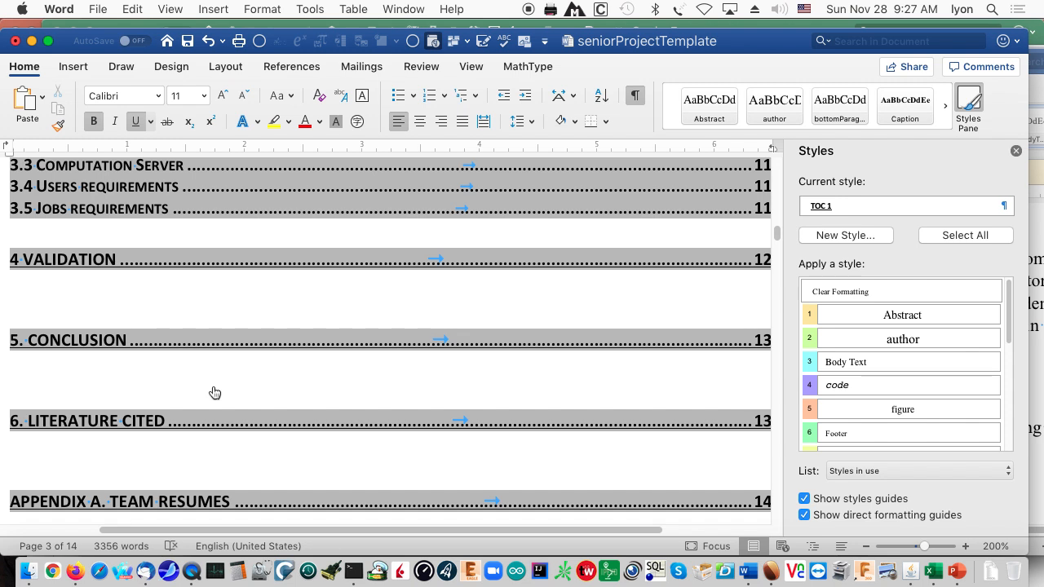
scroll(214, 394, "up", 10)
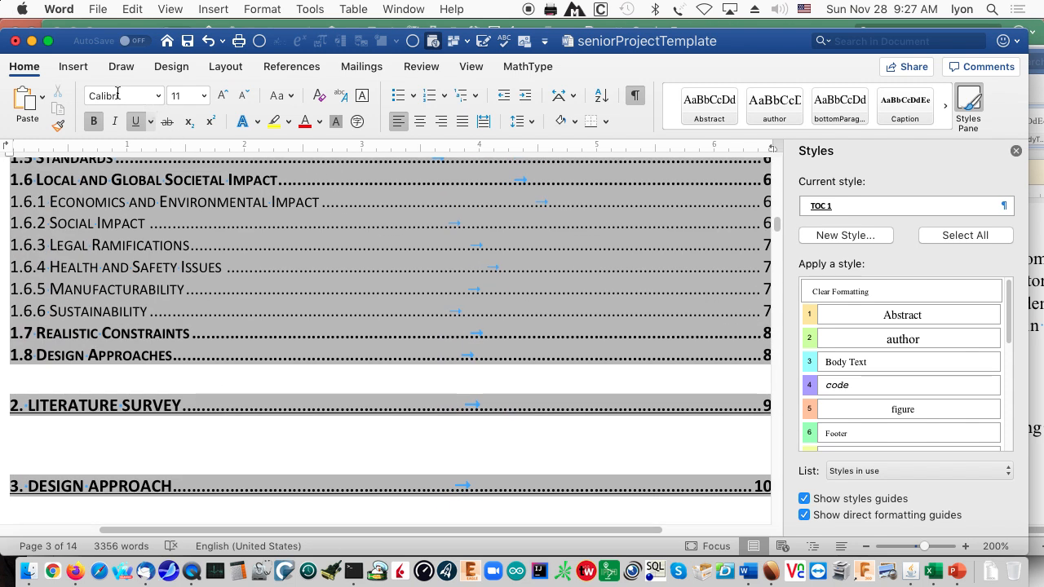
- Switch the document to Outline view, show only Level 1, and examine the top-level headings
left_click(173, 9)
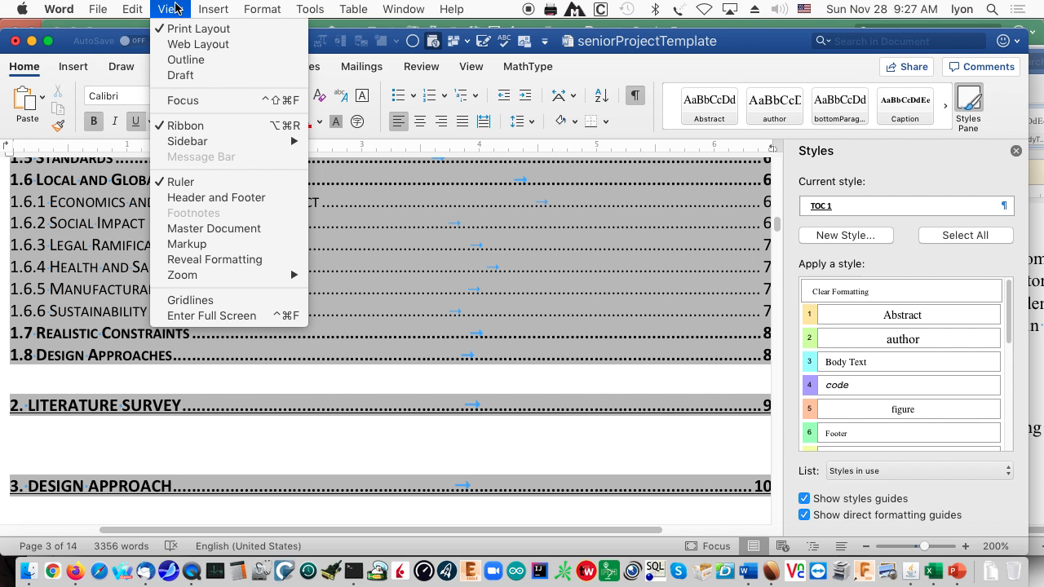
left_click(184, 59)
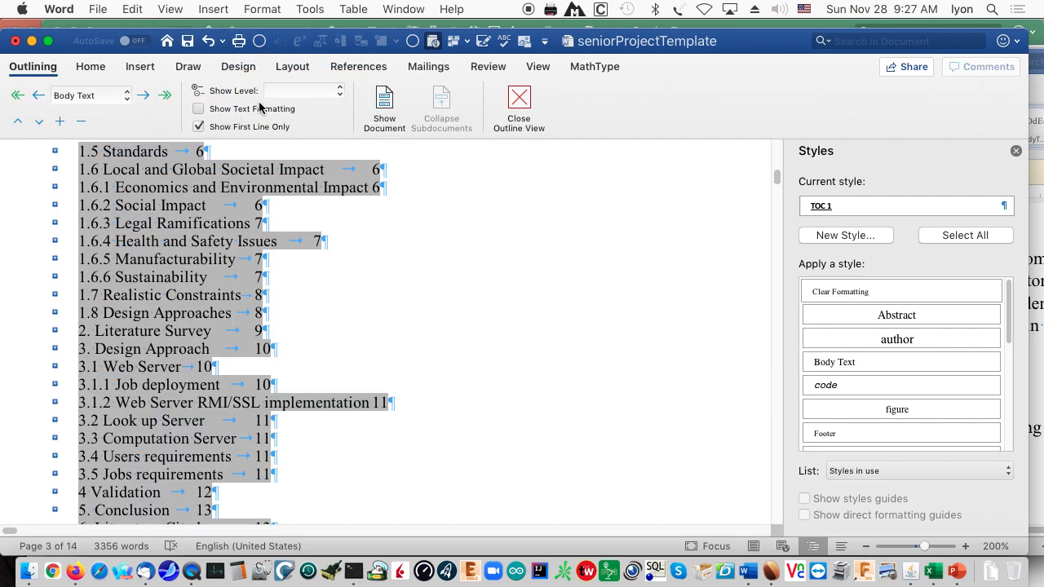
left_click(301, 94)
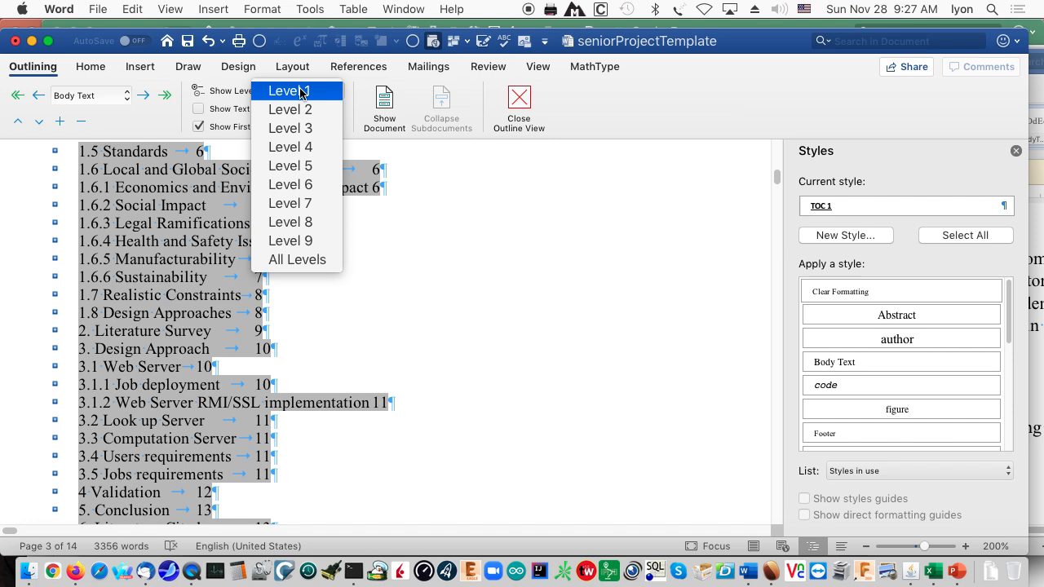
left_click(301, 91)
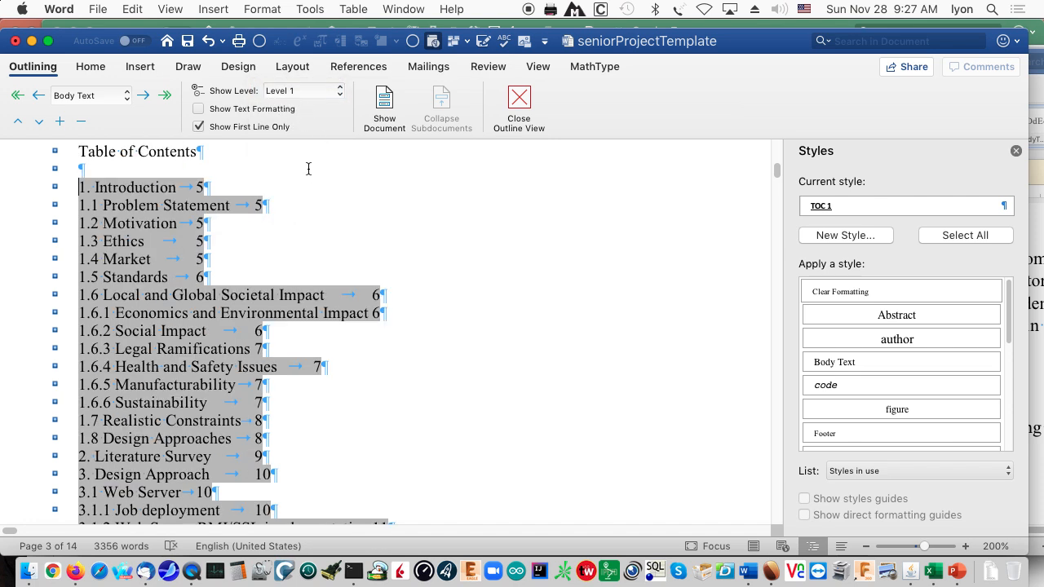
left_click(156, 239)
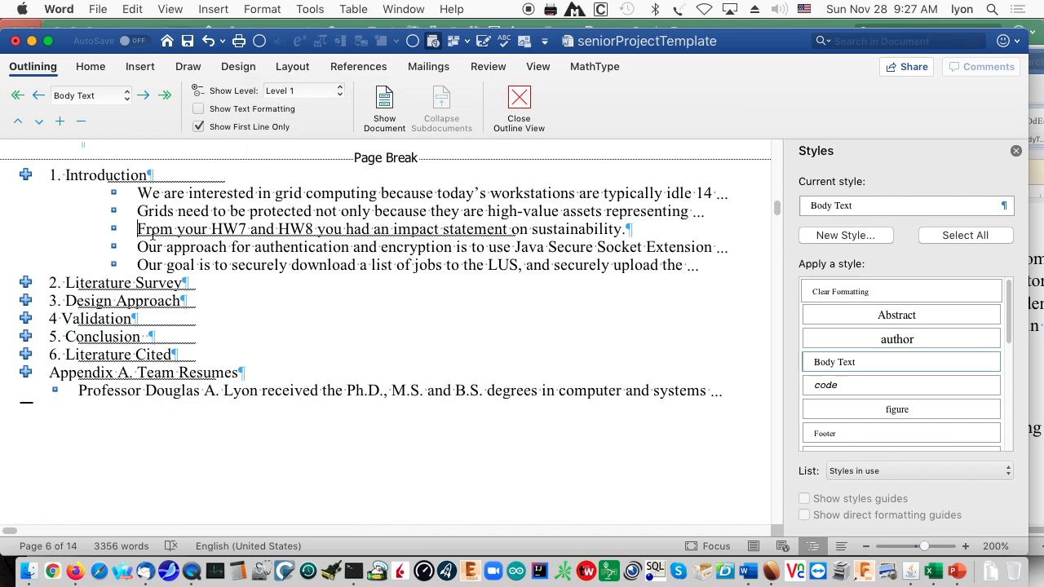
scroll(158, 267, "up", 5)
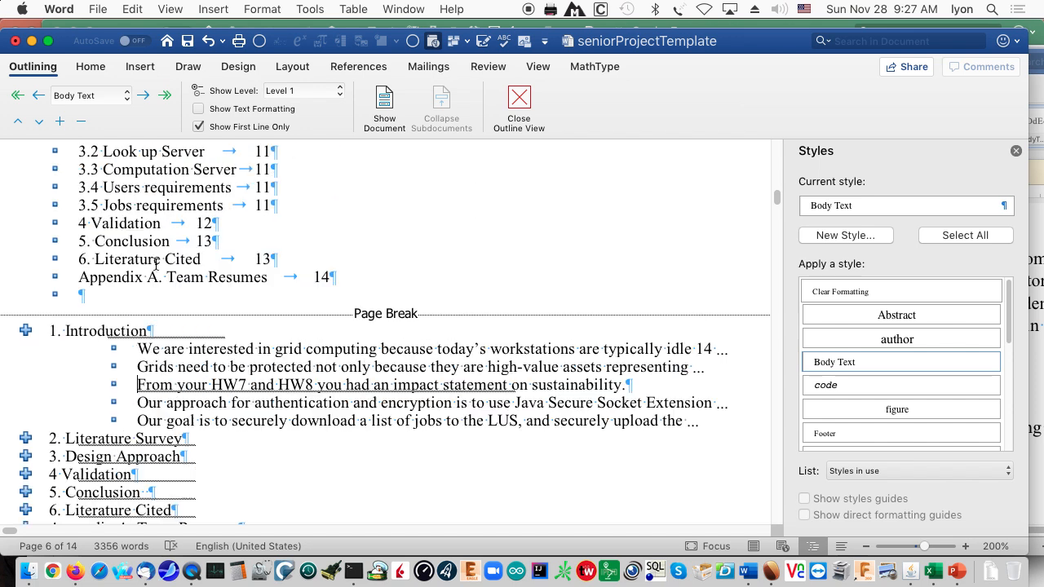
scroll(158, 268, "down", 6)
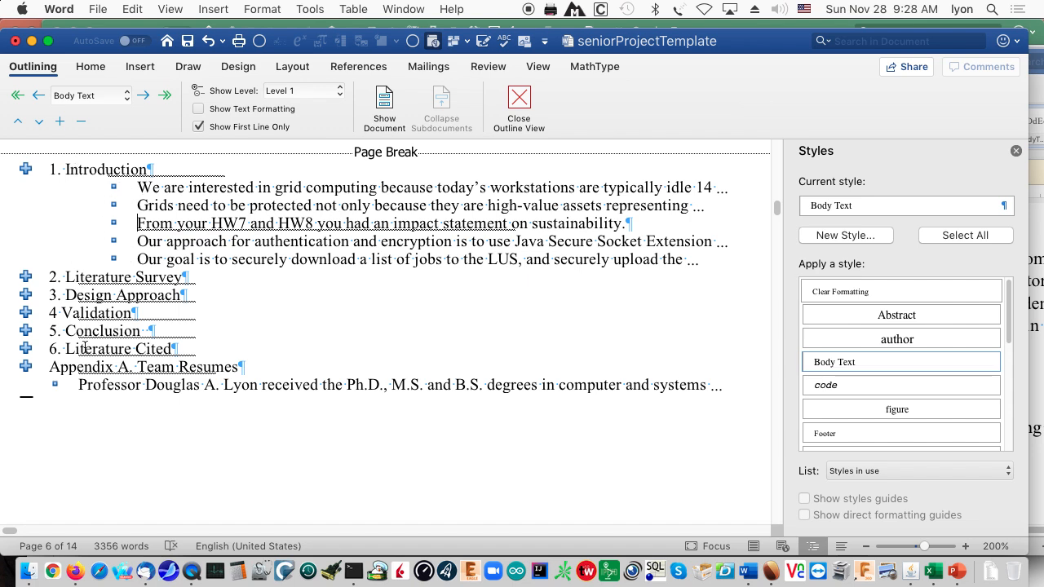
- Expand the outline to Level 2 and check the styles of the Problem Statement and Introduction headings
left_click(303, 91)
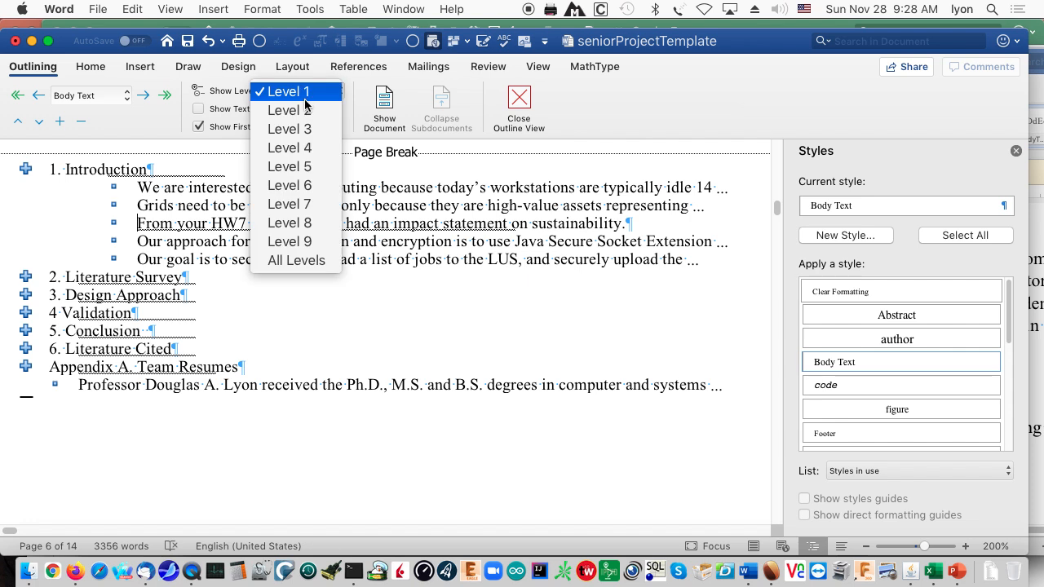
left_click(306, 109)
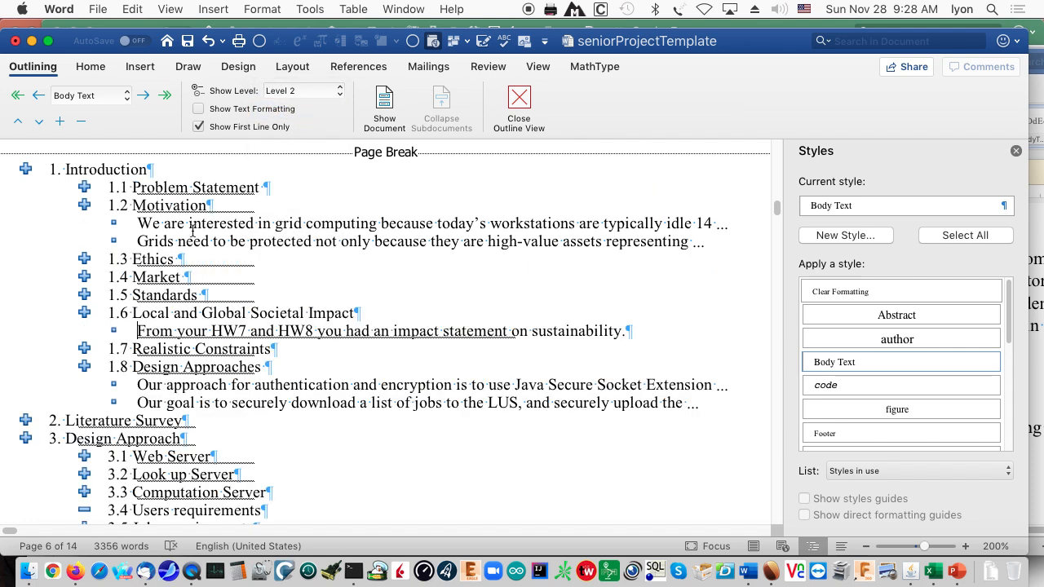
left_click(197, 187)
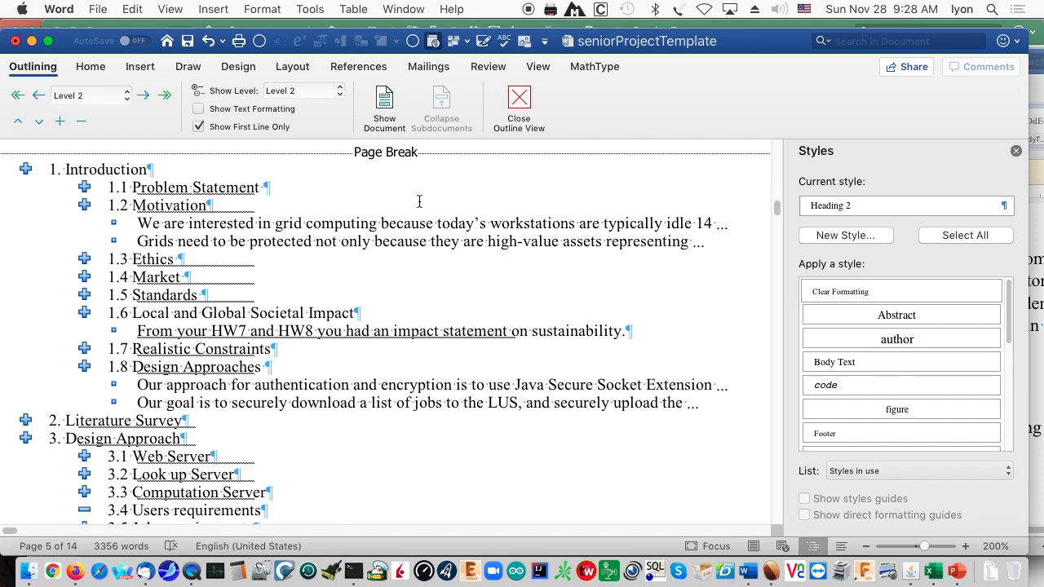
left_click(127, 168)
- Review the heading structure with the outline expanded to Level 3, and close Outline view
left_click(318, 90)
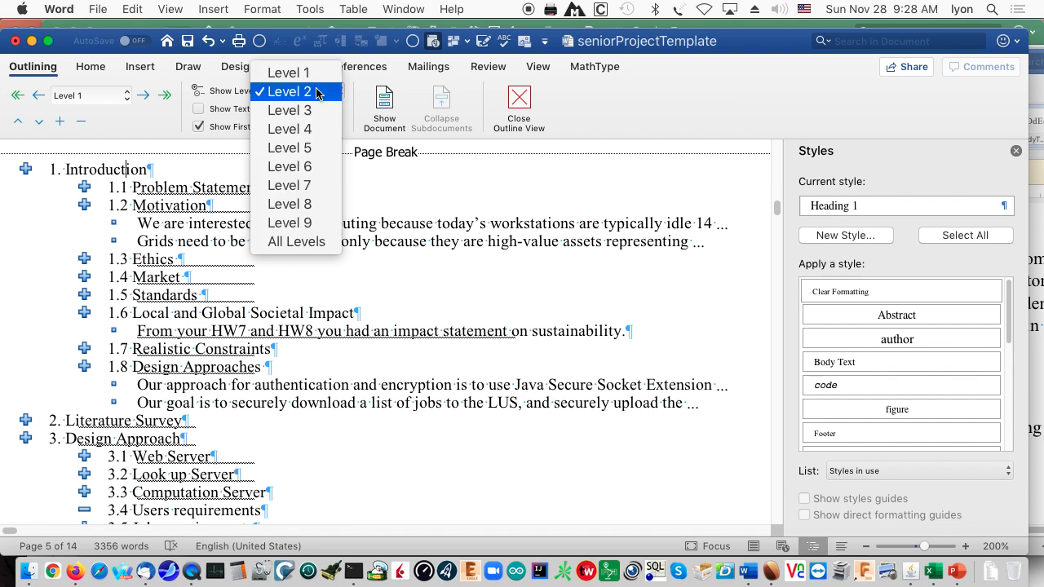
left_click(308, 109)
left_click(229, 348)
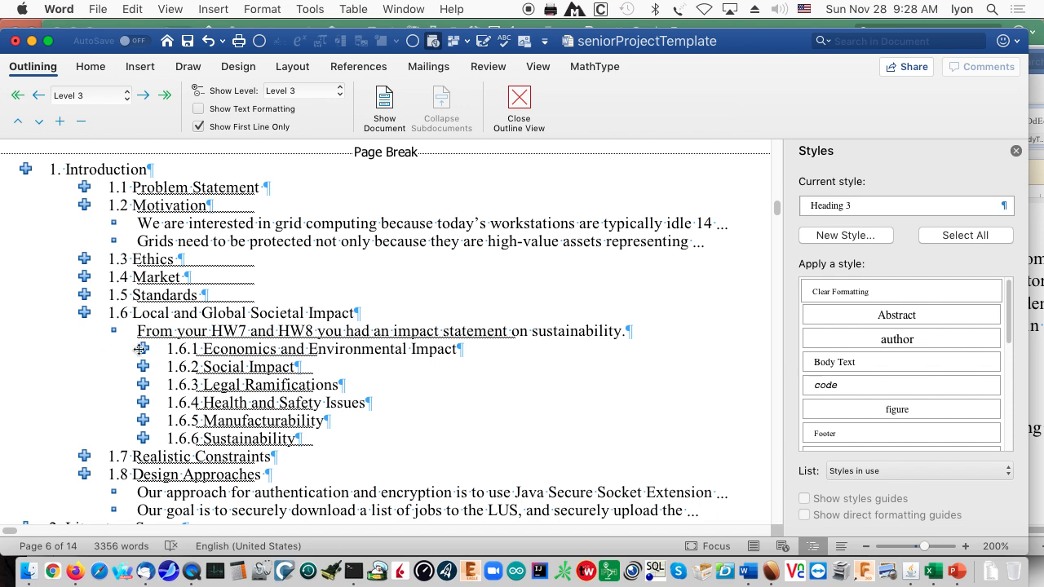
scroll(342, 373, "down", 2)
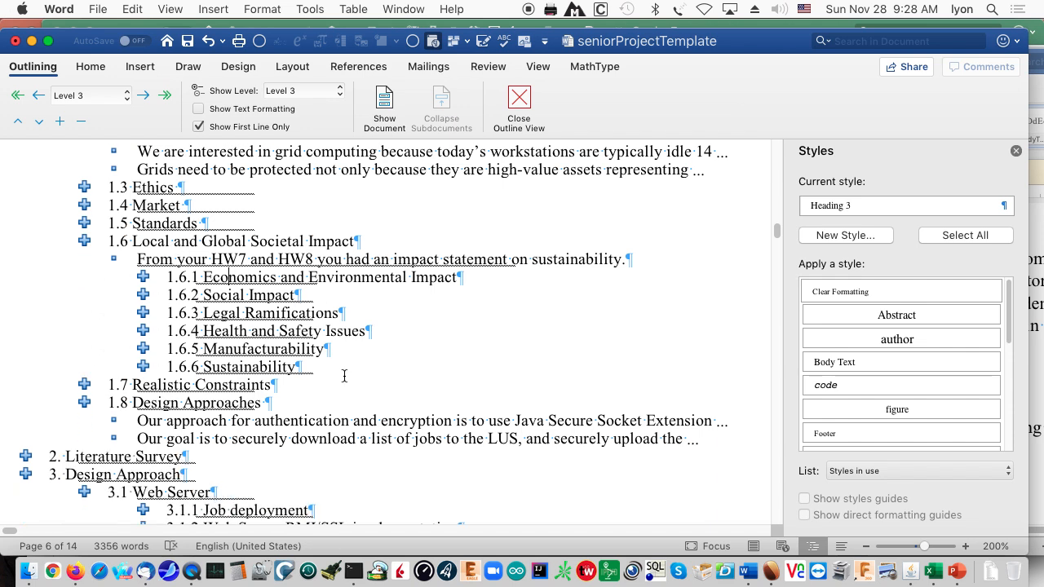
scroll(345, 376, "up", 4)
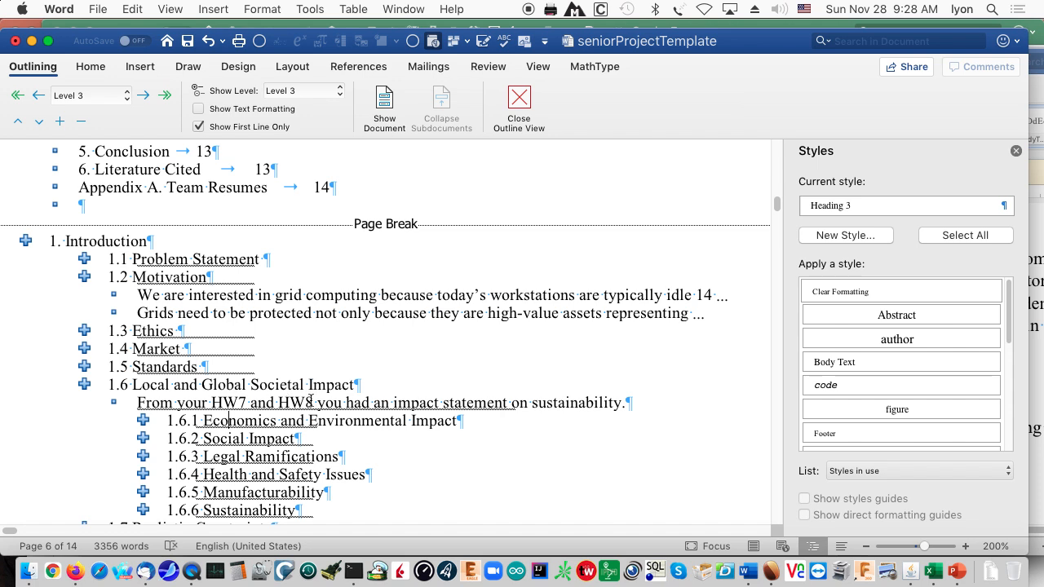
scroll(307, 405, "down", 5)
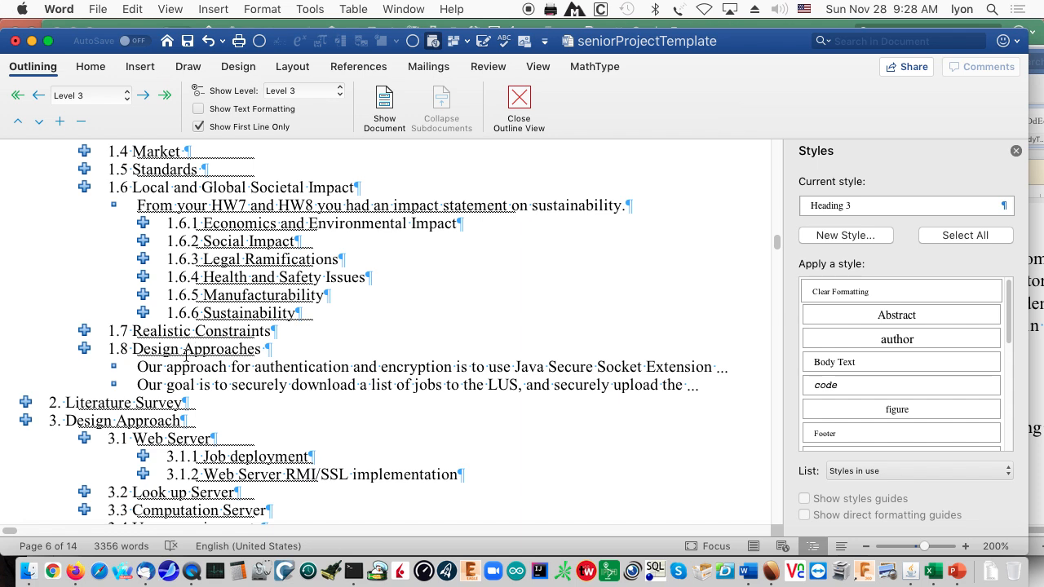
scroll(241, 337, "up", 6)
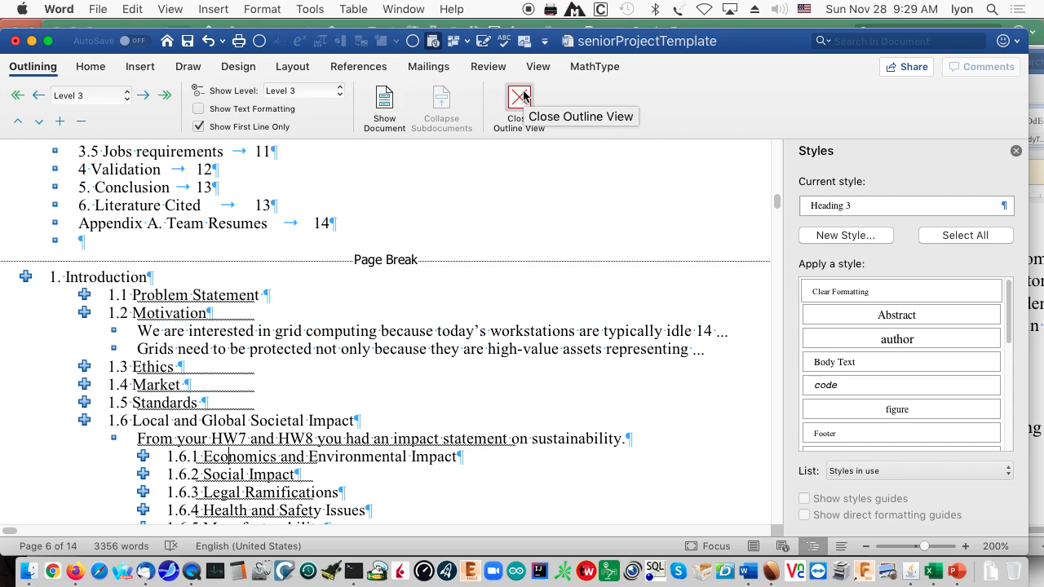
scroll(499, 228, "down", 10)
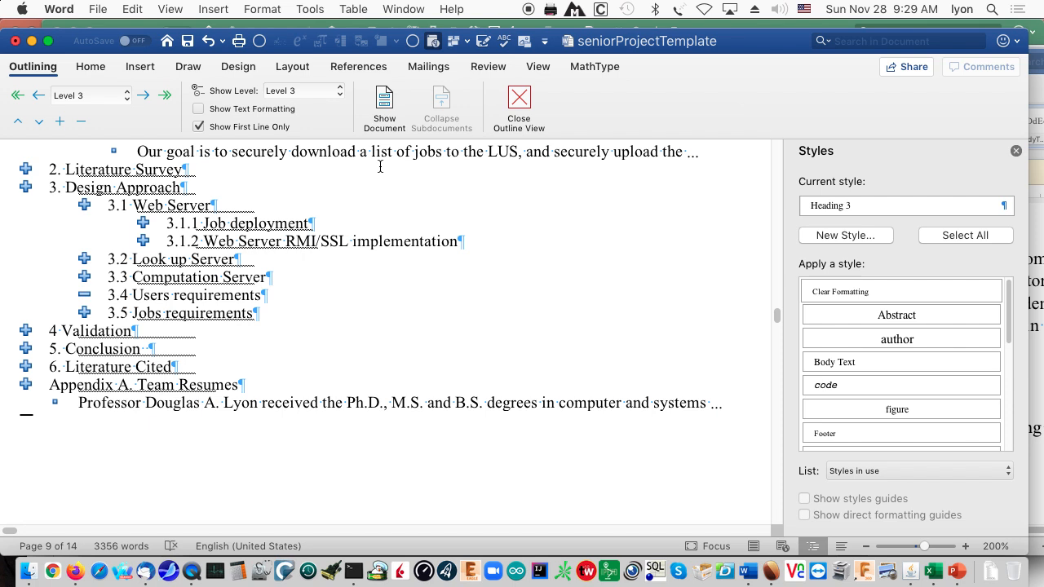
left_click(522, 107)
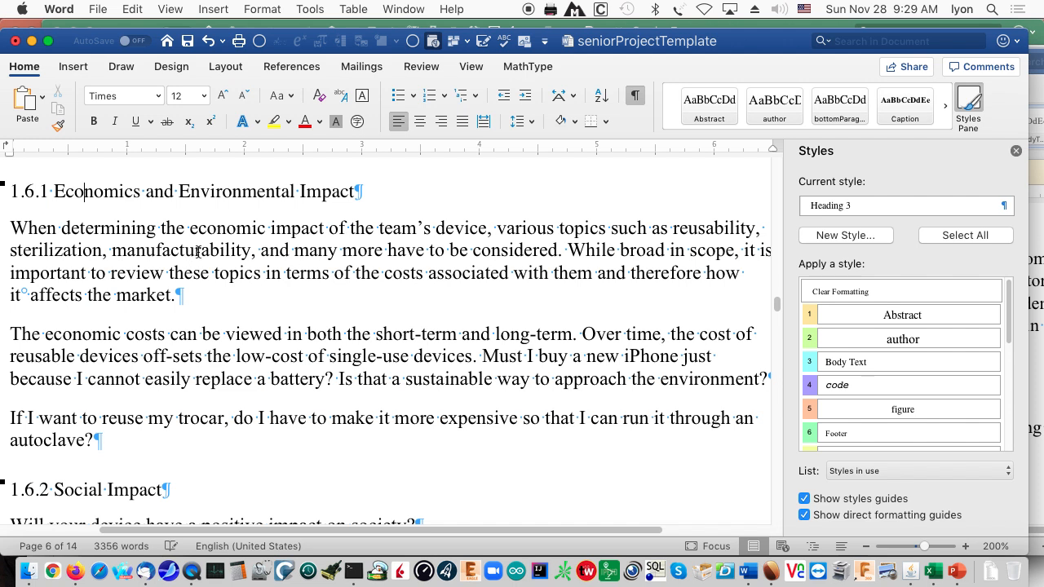
- Apply the Body Text style to the three paragraphs under heading 1.6.1 and check the heading's own style
left_click(202, 250)
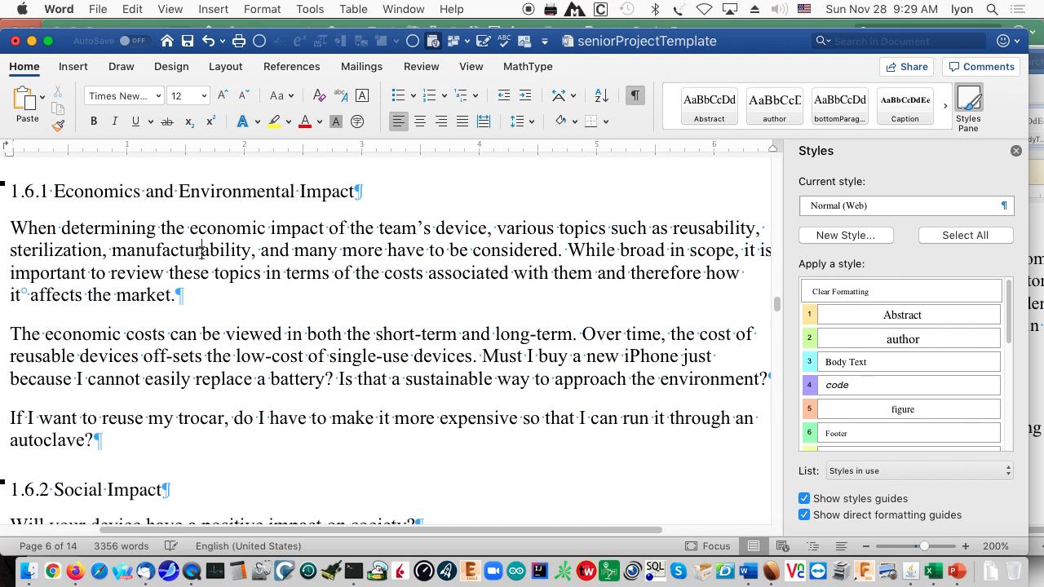
left_click(862, 365)
left_click(494, 356)
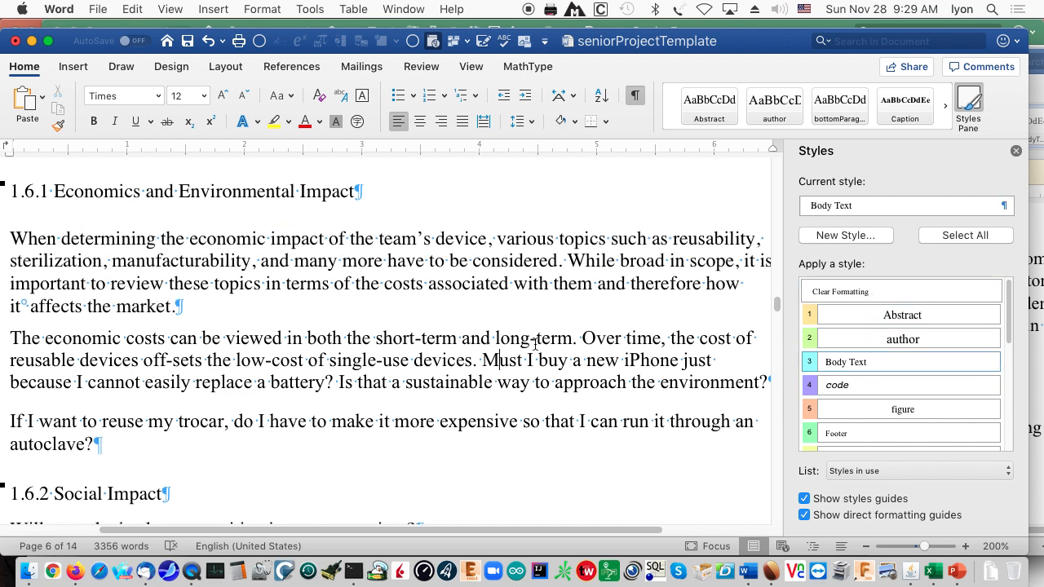
left_click(869, 361)
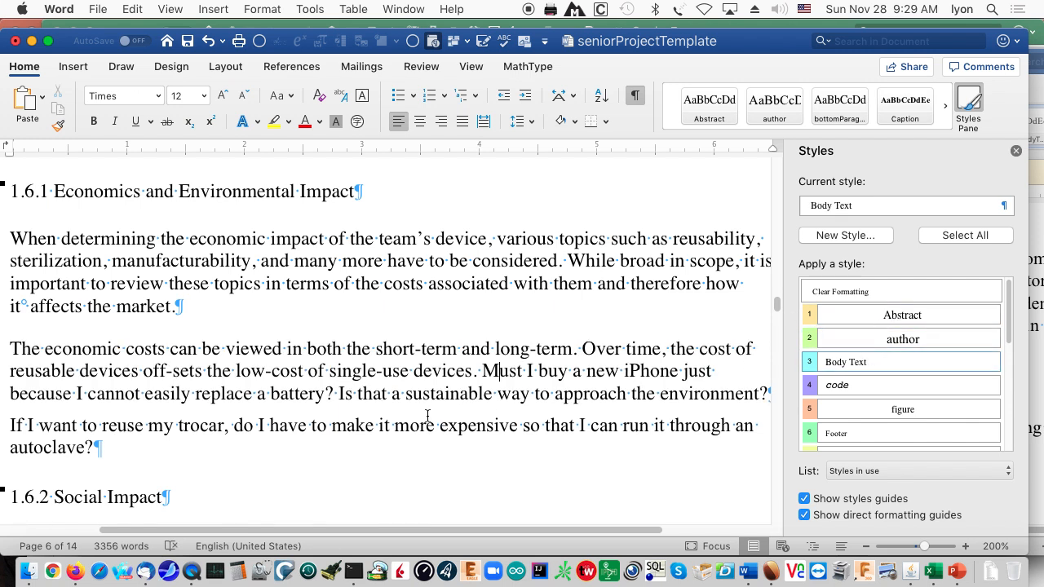
left_click(869, 362)
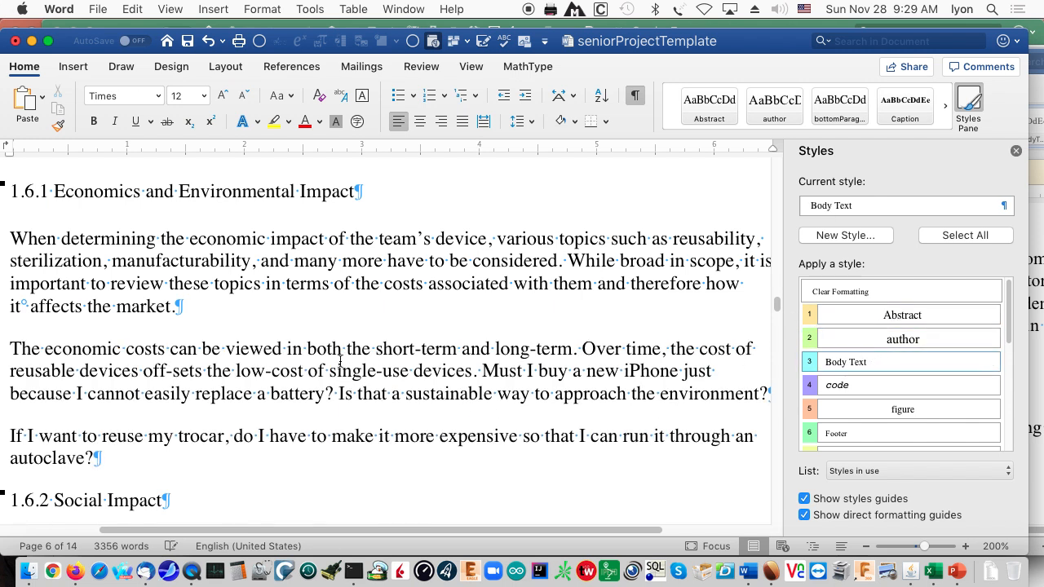
left_click(212, 192)
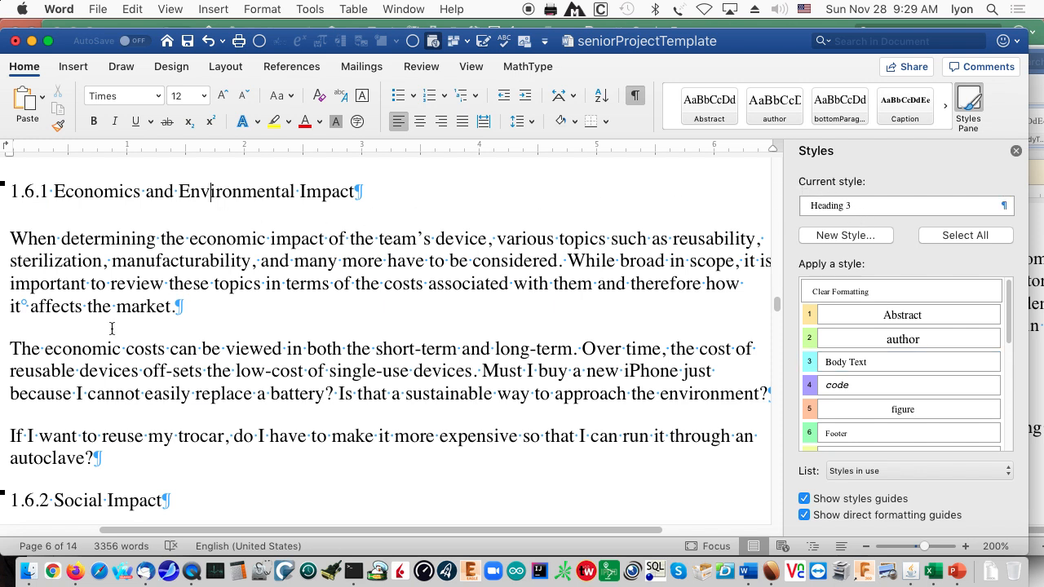
- Apply the Body Text style to the paragraphs under heading 1.6 Local and Global Societal Impact
scroll(94, 257, "up", 5)
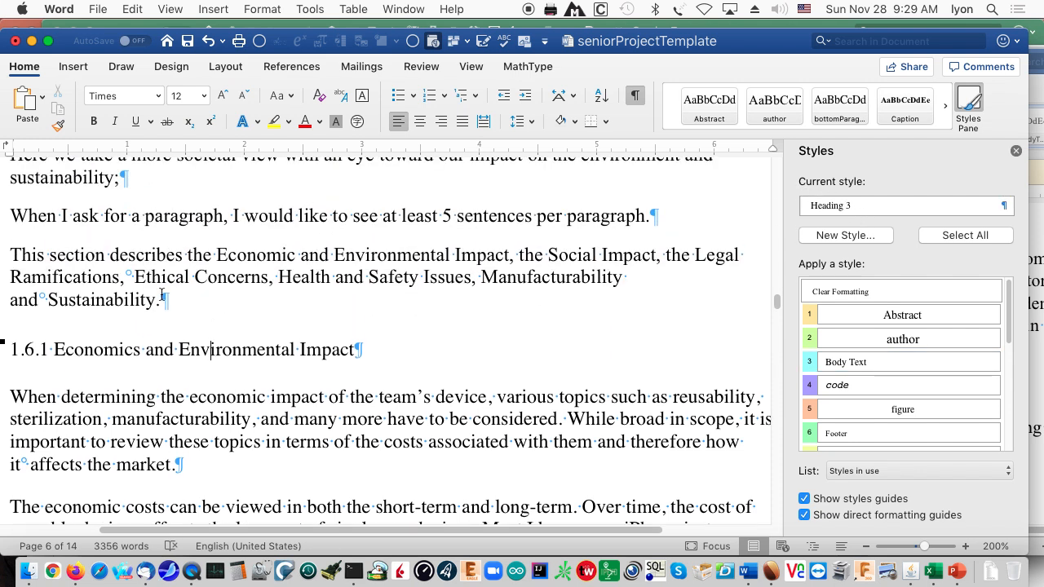
left_click(161, 297)
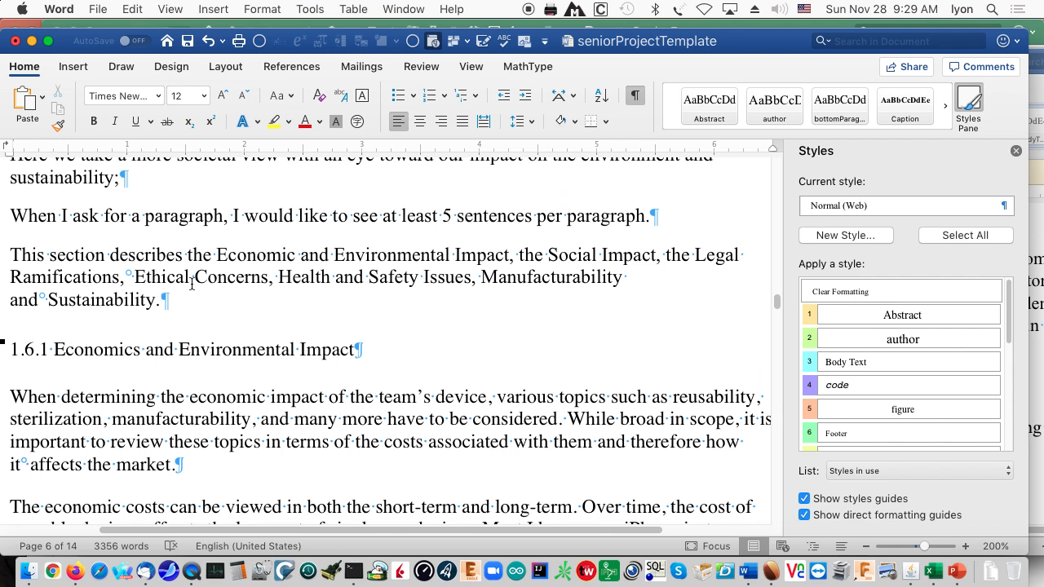
left_click_drag(181, 303, 12, 400)
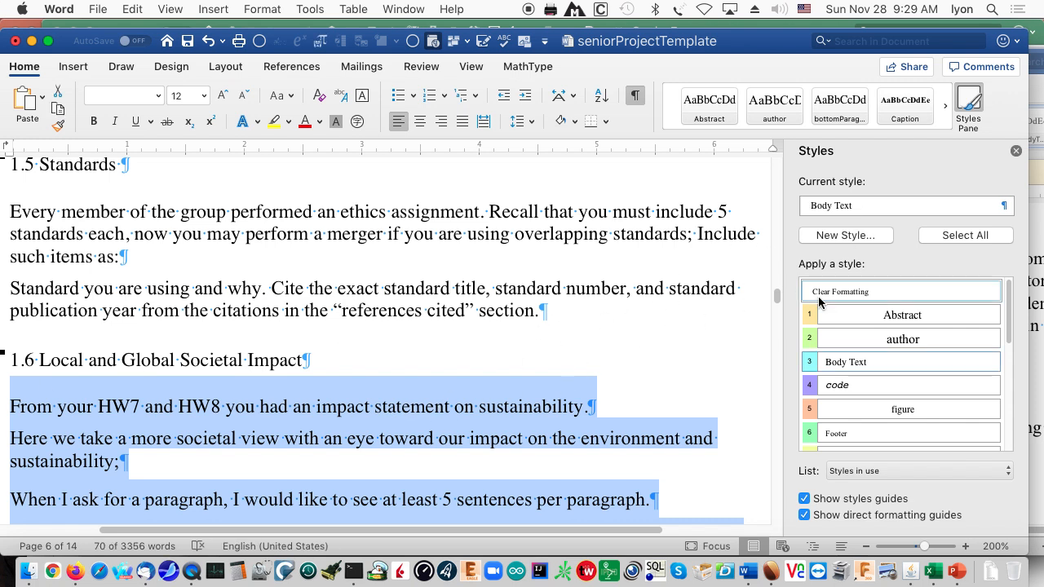
left_click(864, 362)
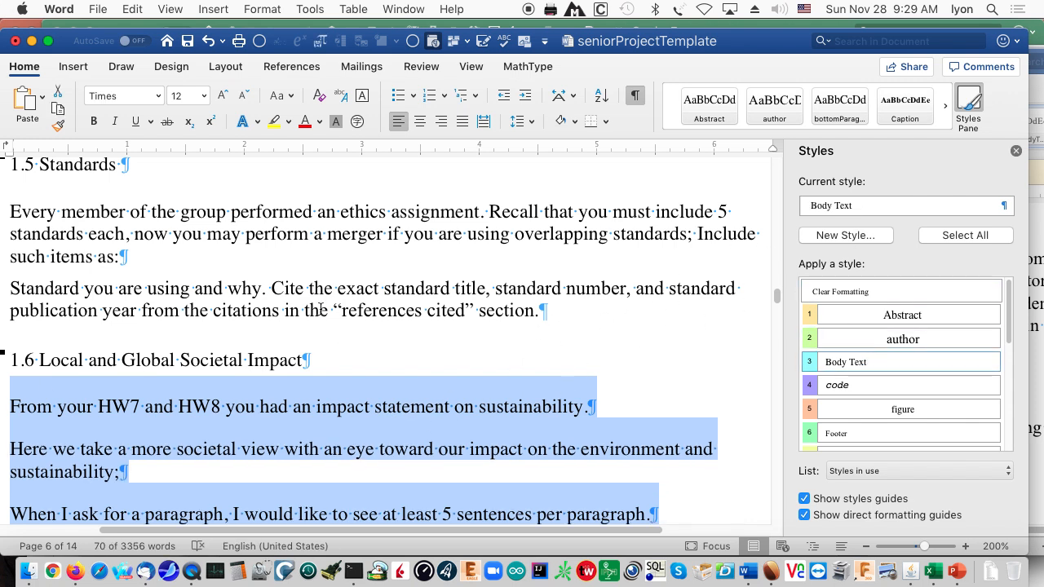
- Apply the Body Text style to the two paragraphs under heading 1.5 Standards
left_click(324, 305)
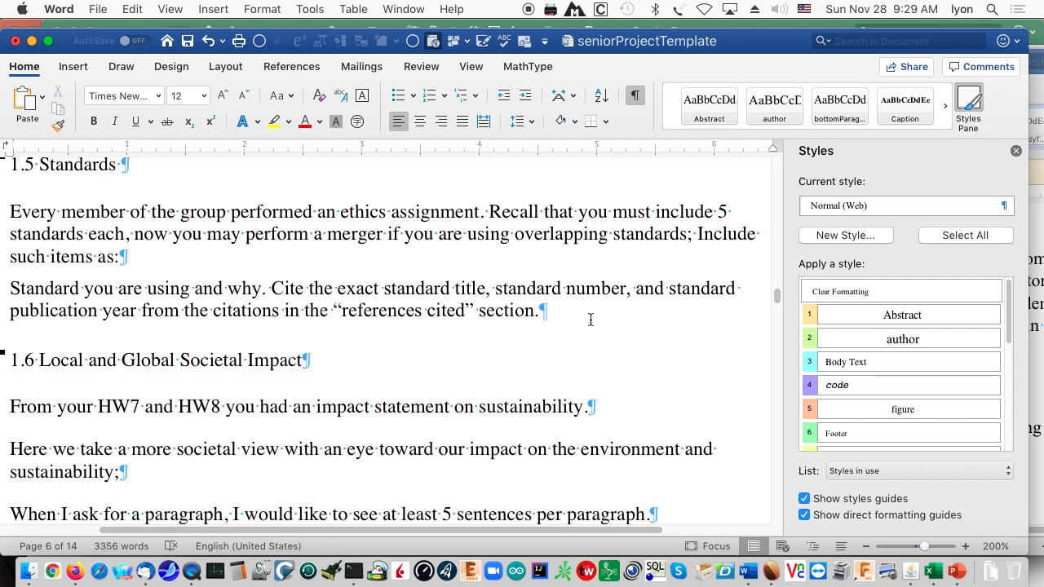
left_click_drag(590, 317, 19, 253)
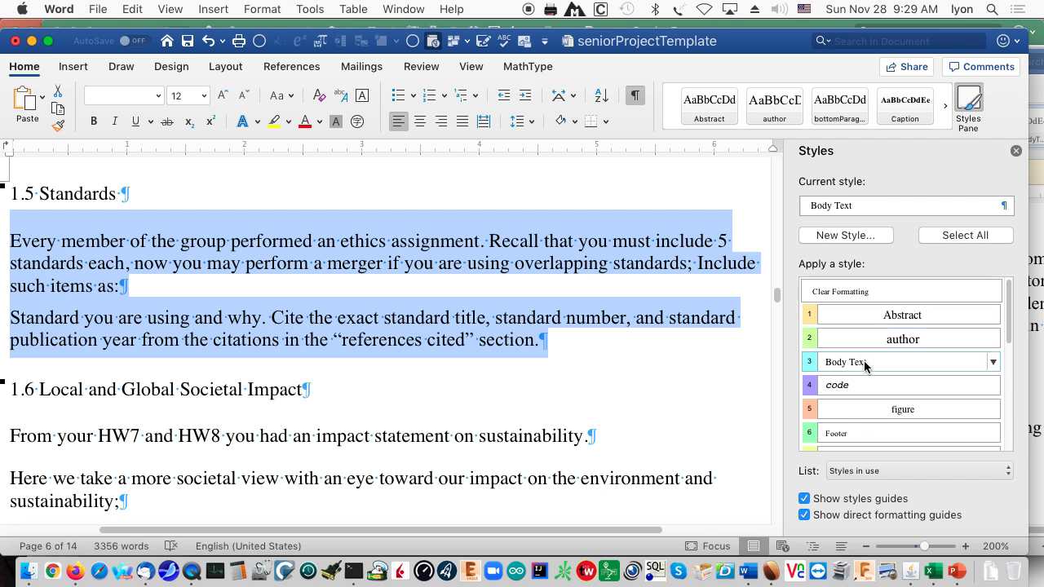
left_click(836, 361)
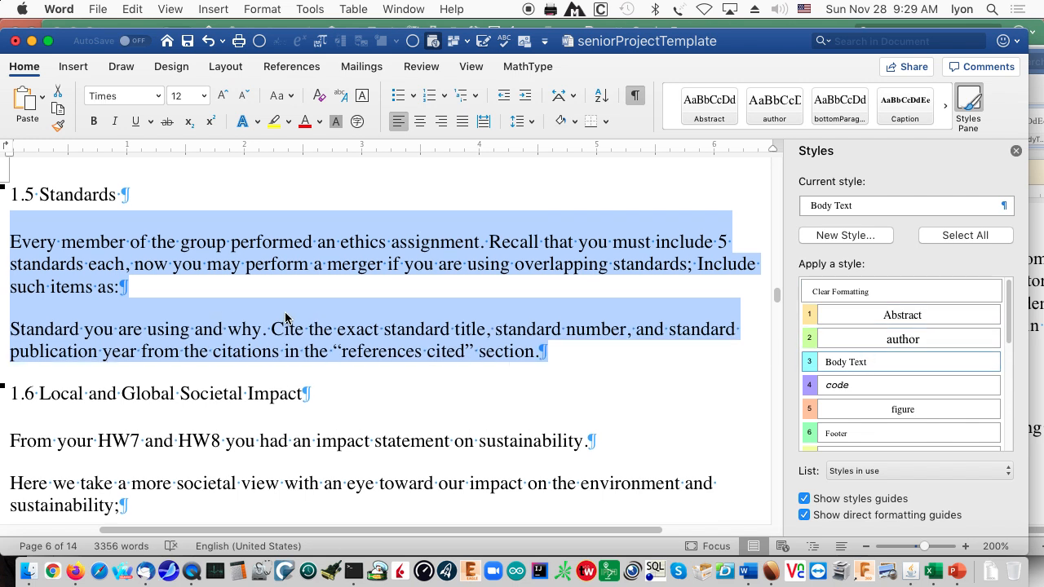
- Apply the Body Text style to the last three paragraphs before heading 1.3 Ethics, including the two on grid computing
scroll(270, 318, "up", 10)
scroll(285, 313, "up", 10)
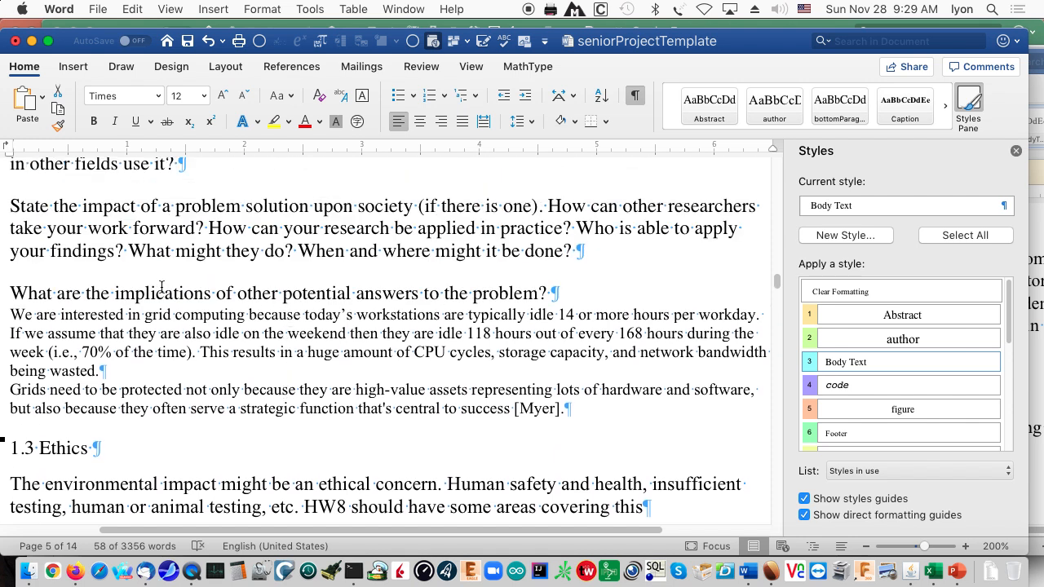
left_click(163, 295)
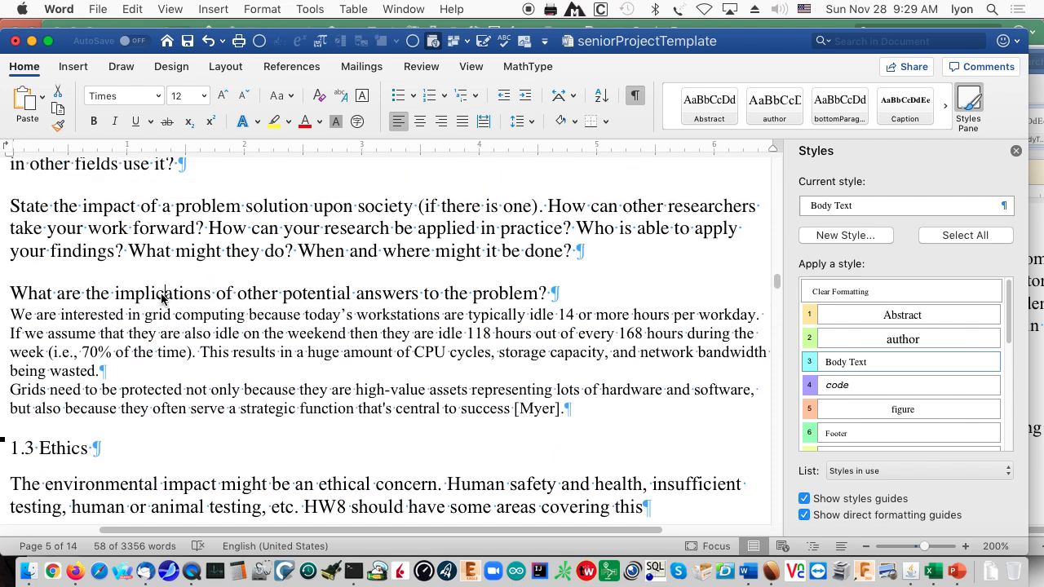
left_click(63, 317)
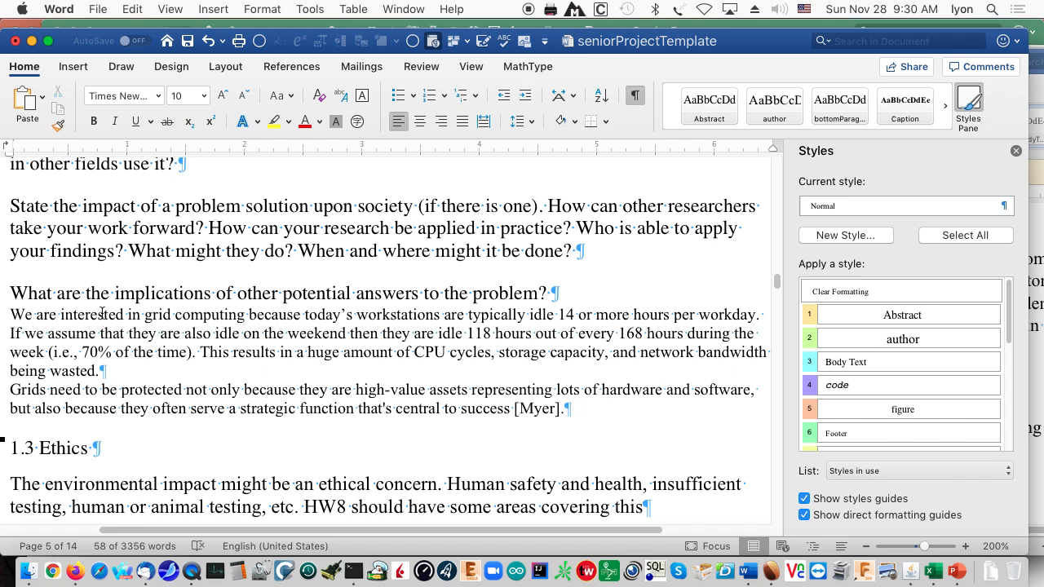
left_click_drag(102, 314, 311, 362)
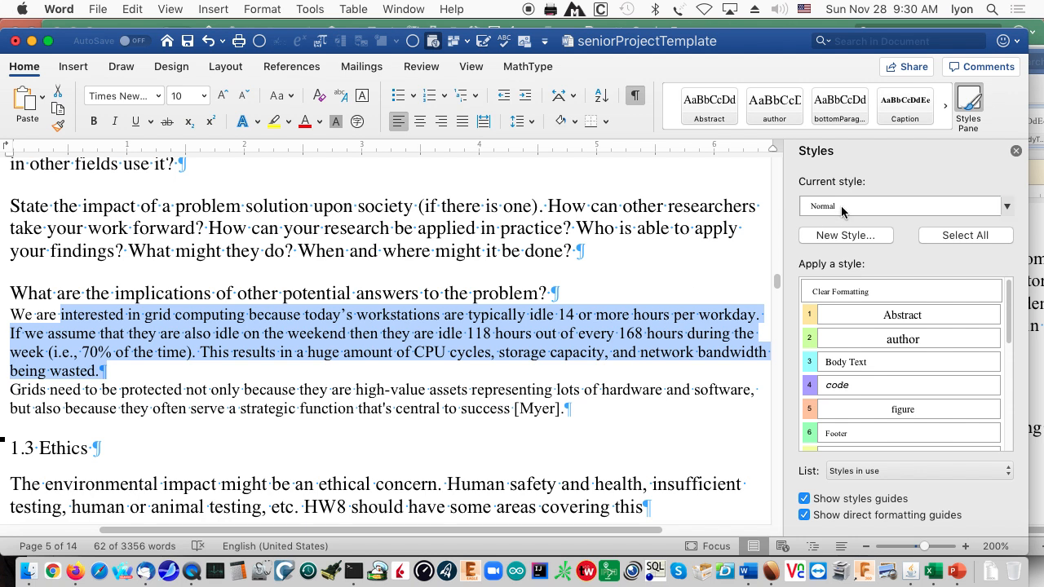
left_click(592, 399)
left_click_drag(599, 413, 180, 364)
left_click_drag(10, 293, 606, 409)
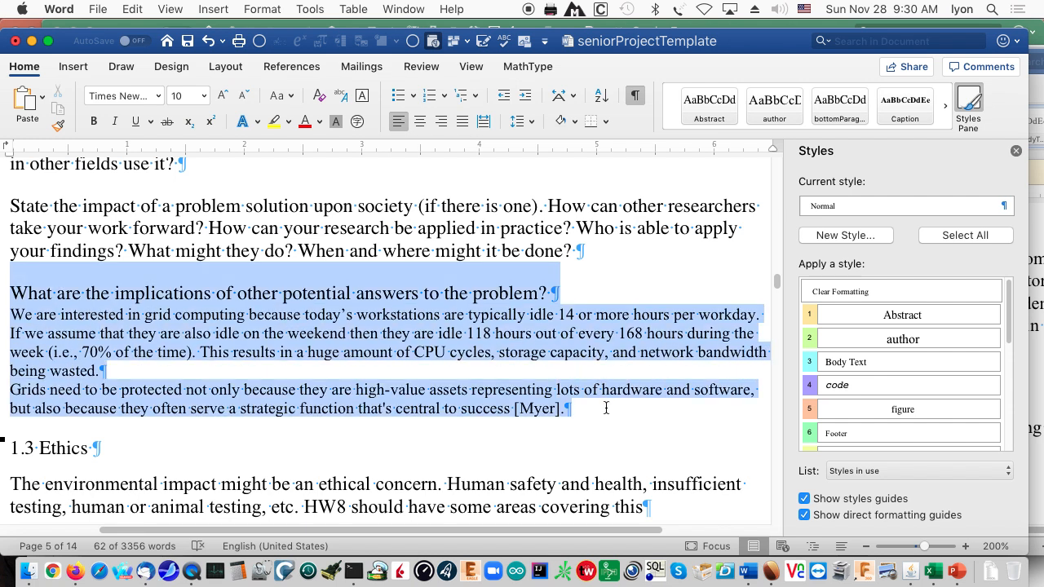
left_click(865, 362)
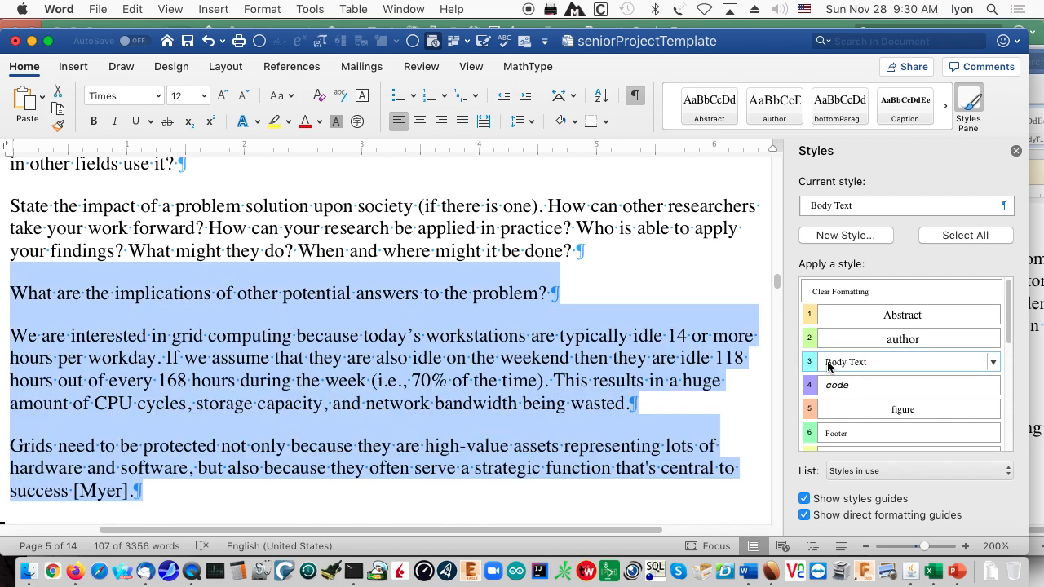
left_click(227, 249)
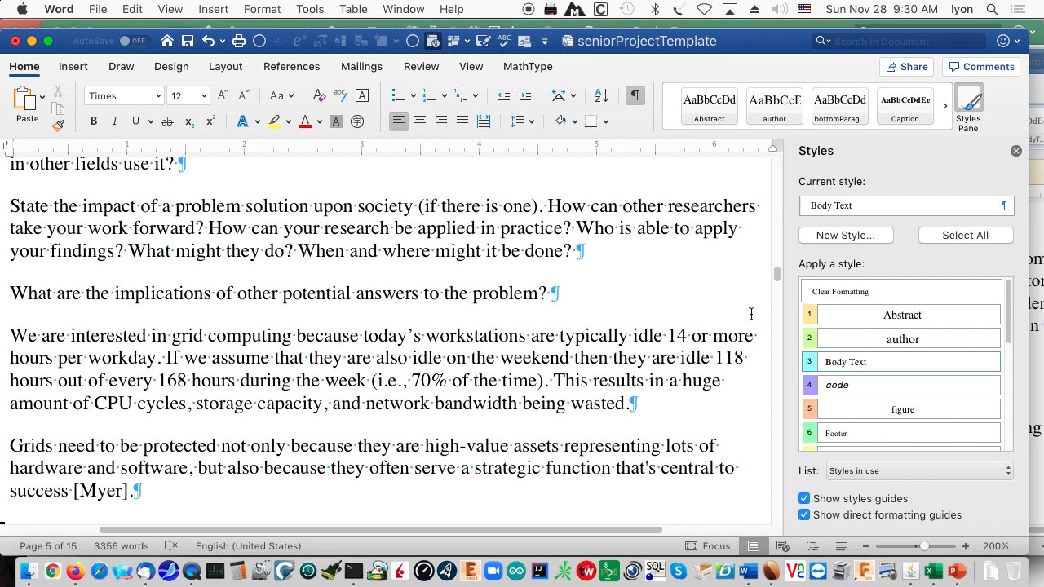
- Return to the title page and check the style of the project team and course lines
scroll(579, 304, "up", 15)
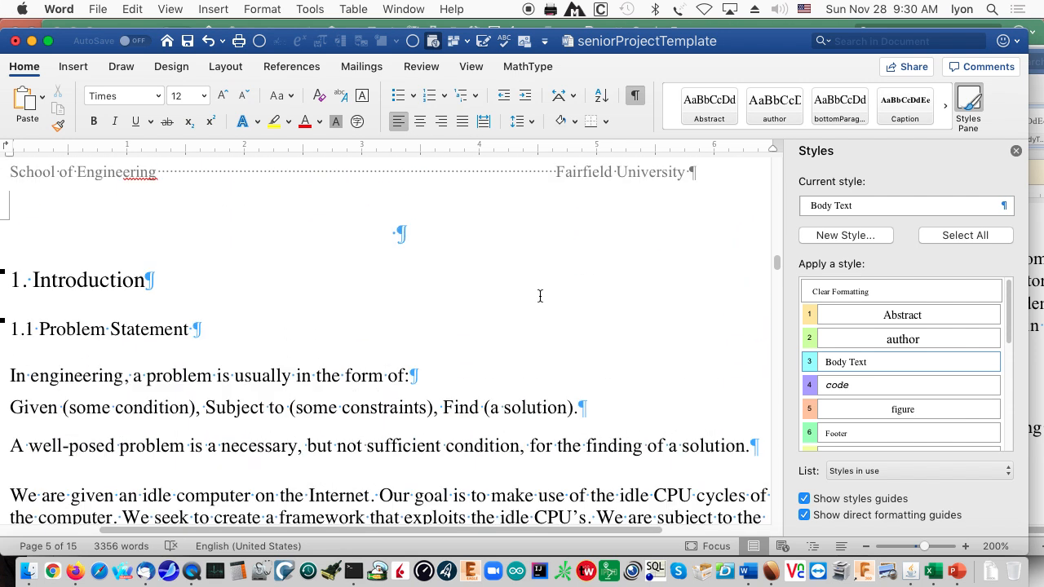
scroll(540, 295, "up", 5)
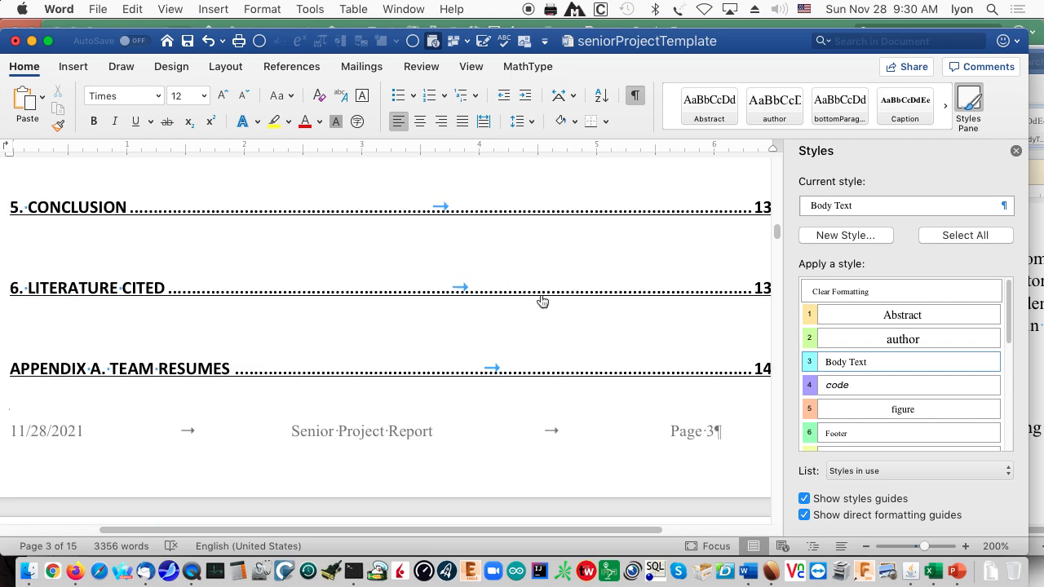
scroll(541, 297, "up", 15)
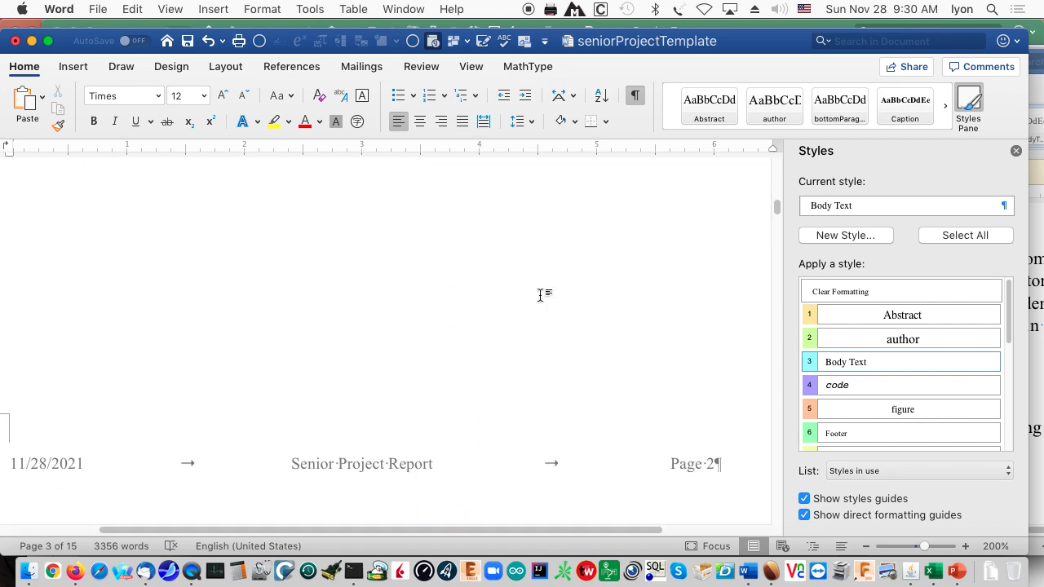
scroll(539, 295, "up", 15)
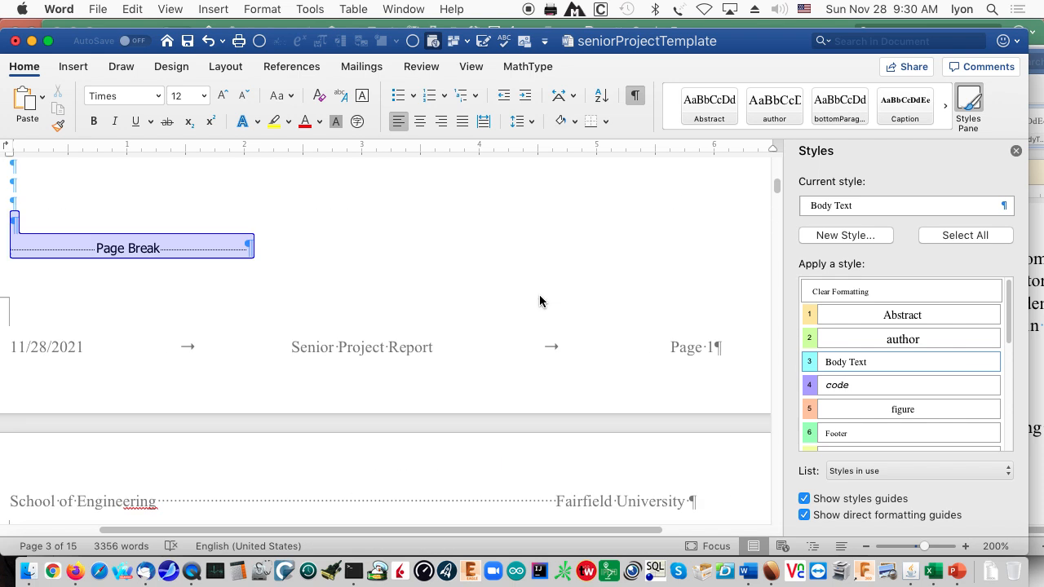
scroll(539, 298, "up", 10)
scroll(540, 298, "up", 6)
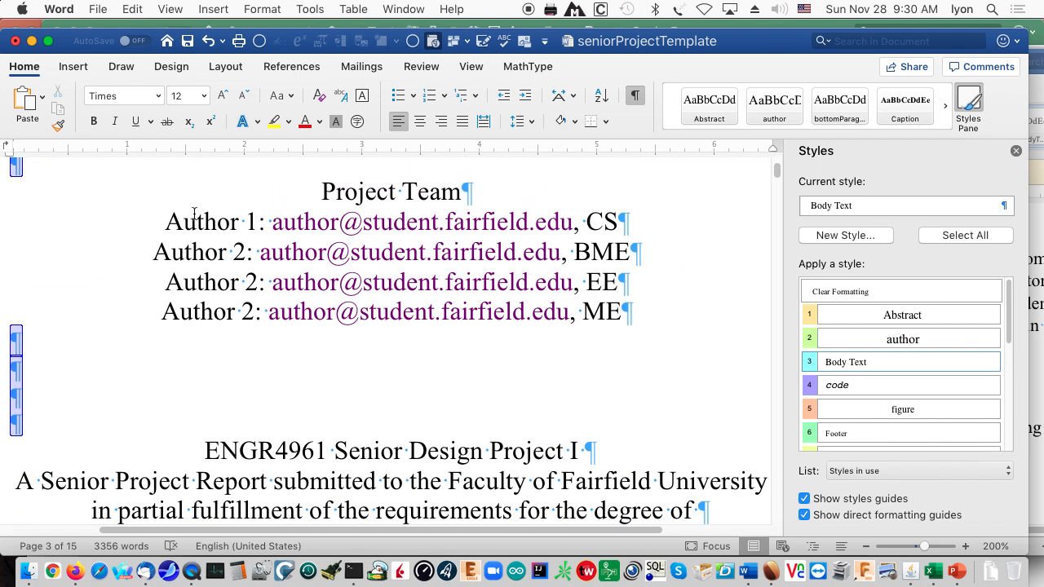
left_click(204, 221)
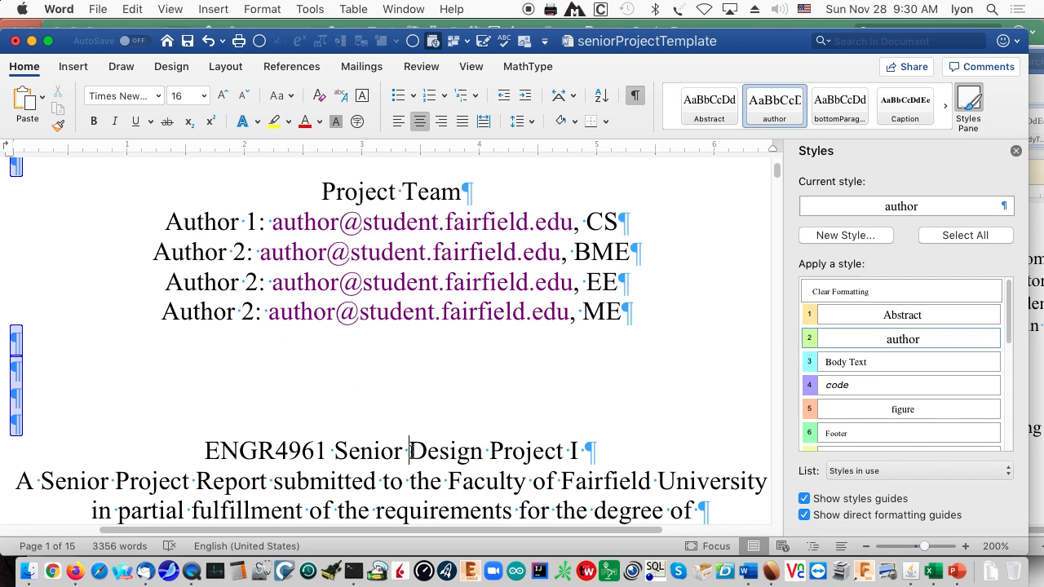
- Examine the rest of the title page and select the fill-in-the-blank placeholder in the Advisor line
scroll(440, 453, "down", 2)
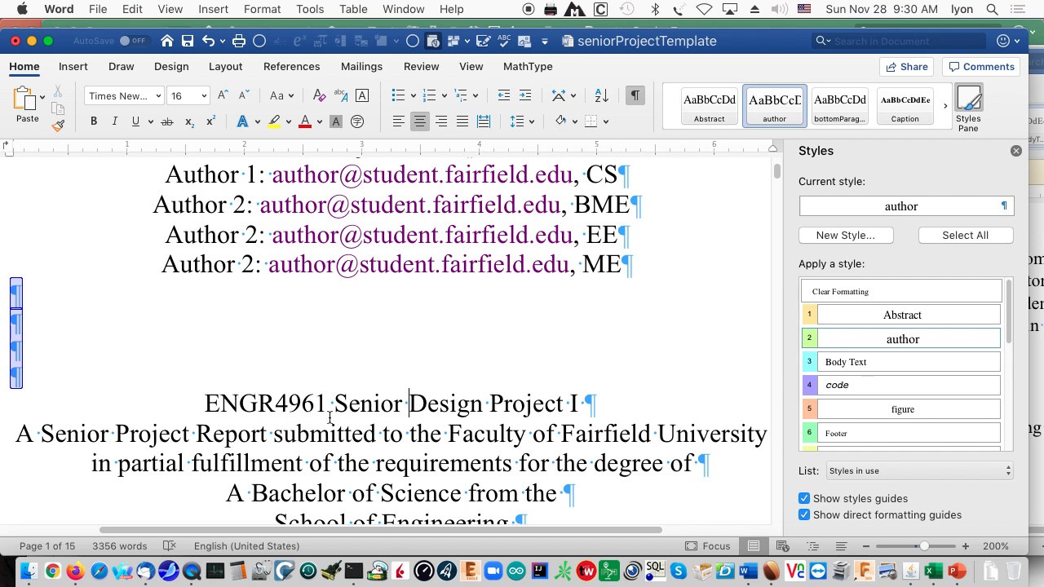
scroll(284, 445, "down", 5)
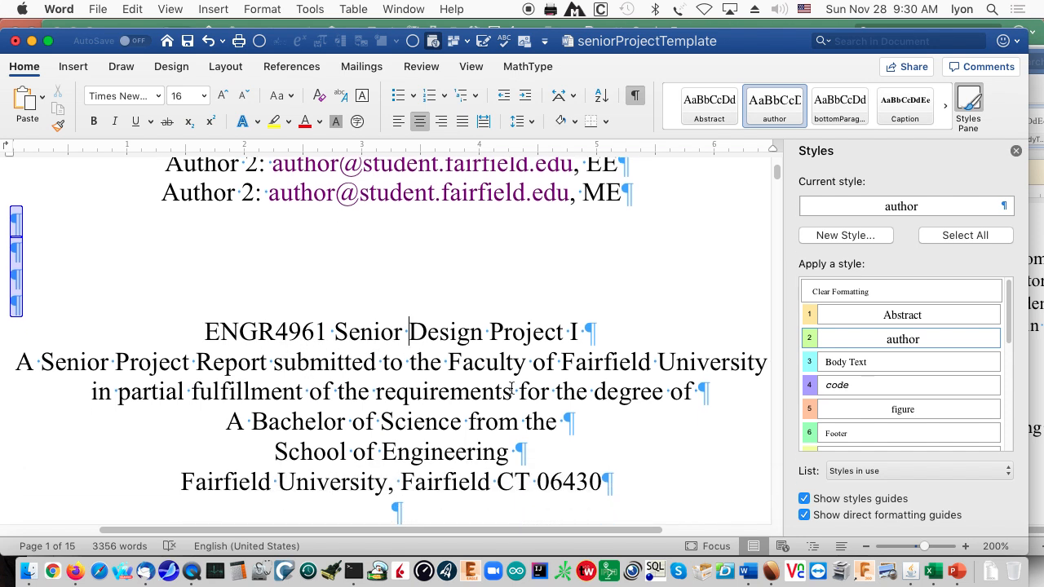
scroll(510, 390, "down", 3)
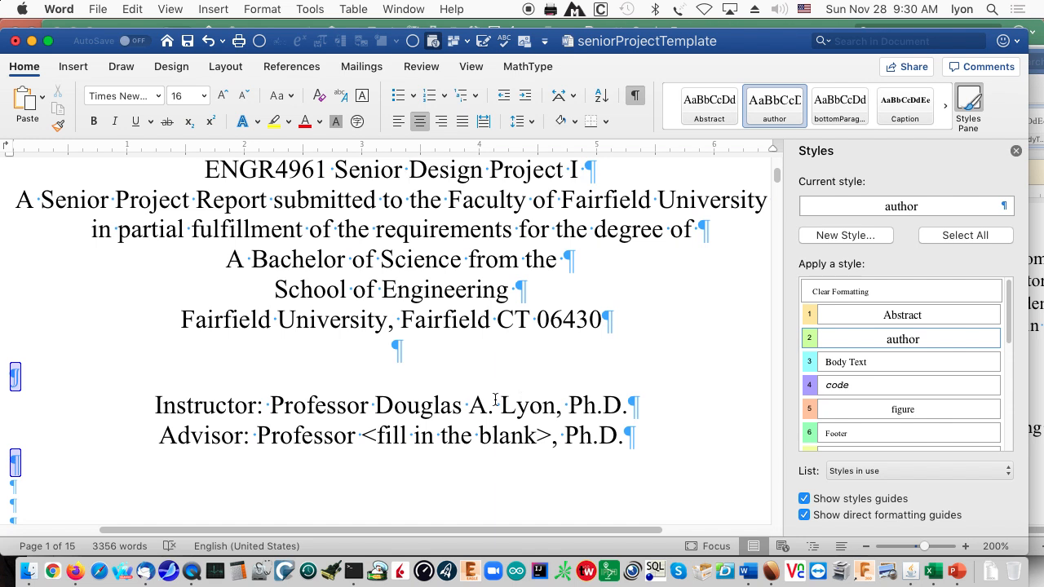
scroll(495, 399, "down", 4)
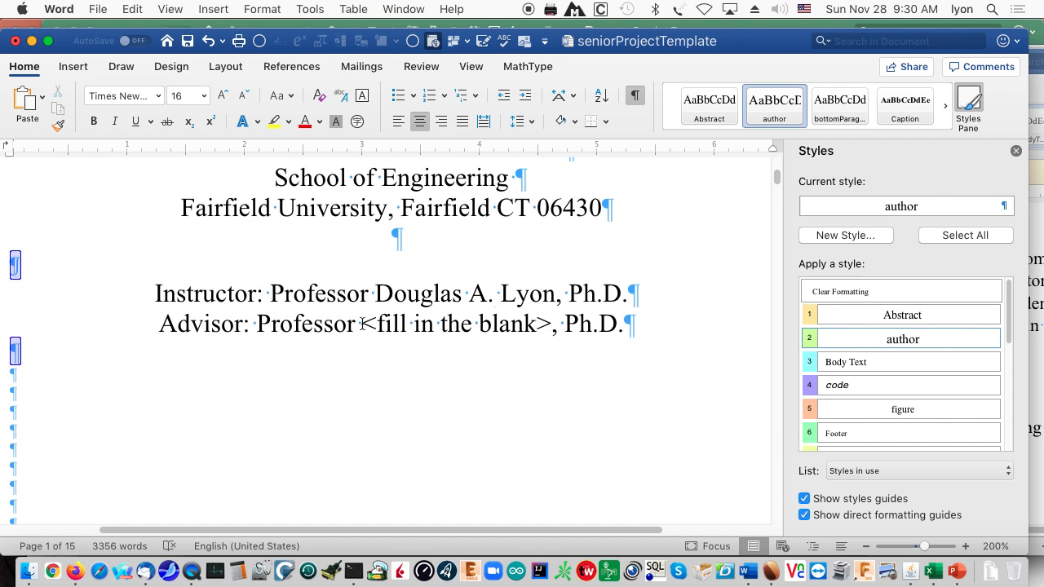
left_click_drag(362, 324, 545, 327)
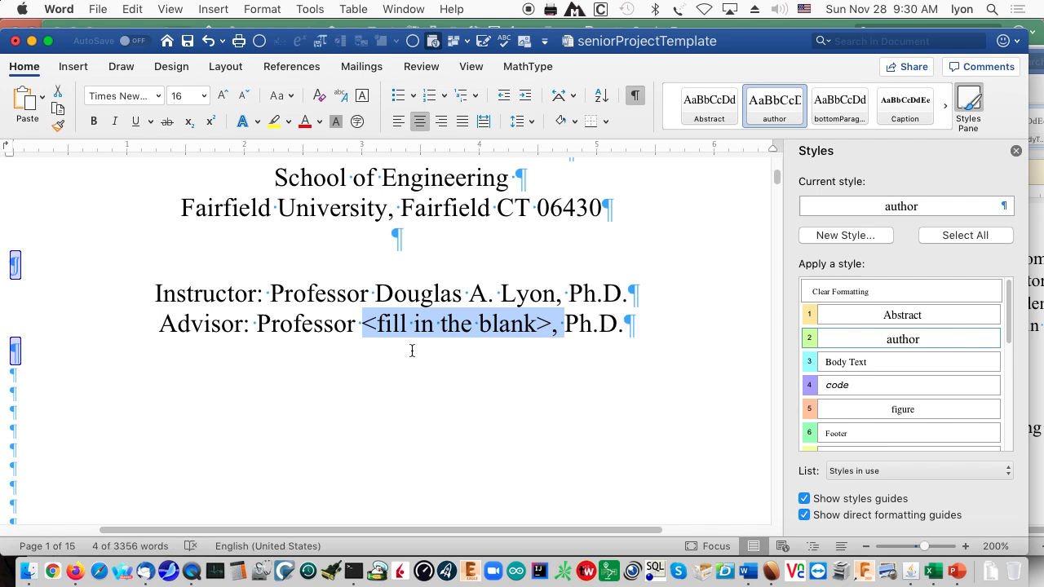
- Insert a new paragraph after the 1. Introduction heading and put the cursor back in the heading
scroll(411, 350, "down", 3)
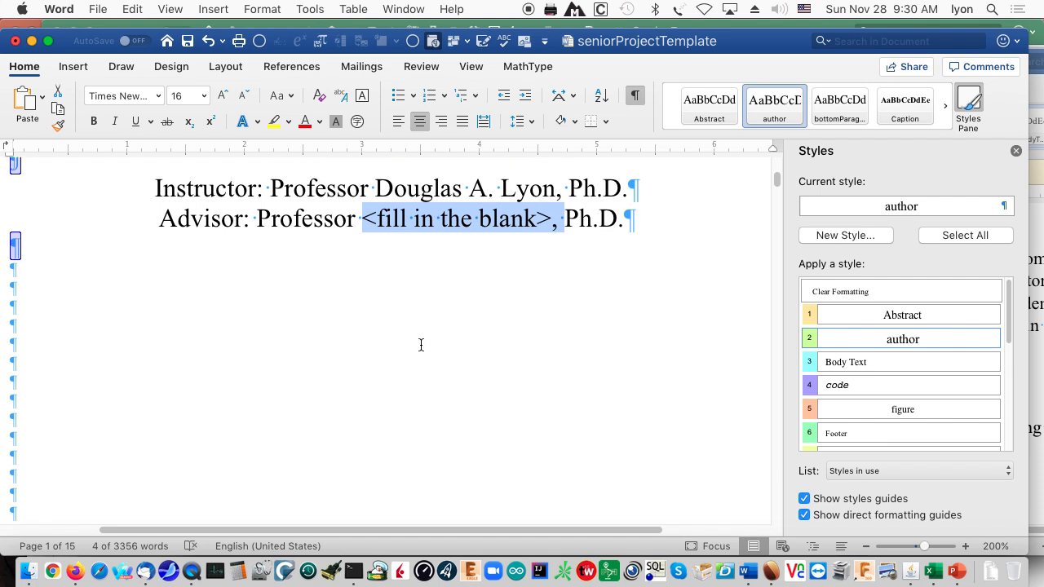
scroll(421, 345, "down", 15)
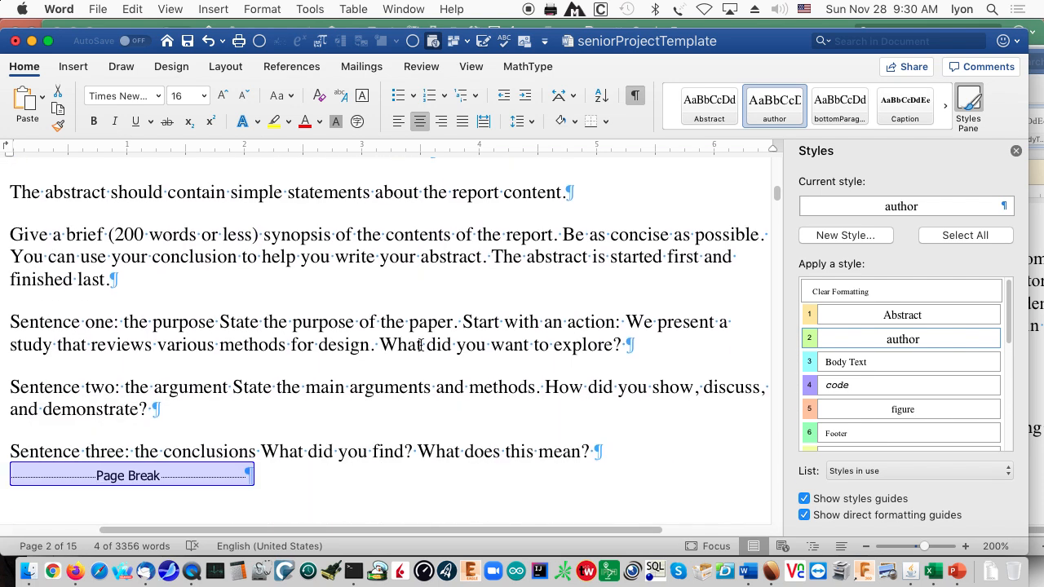
scroll(420, 345, "down", 15)
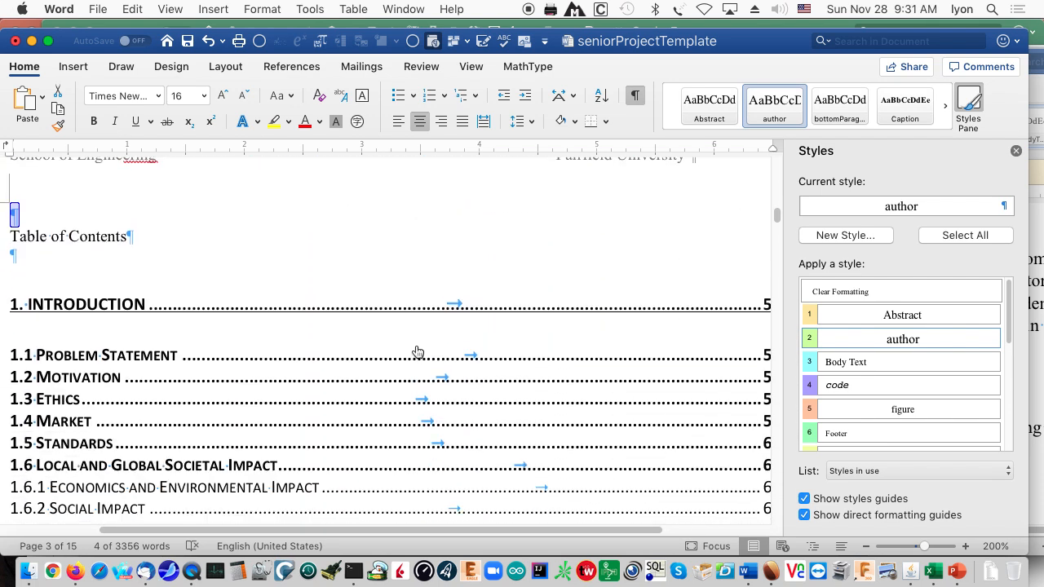
scroll(418, 351, "down", 15)
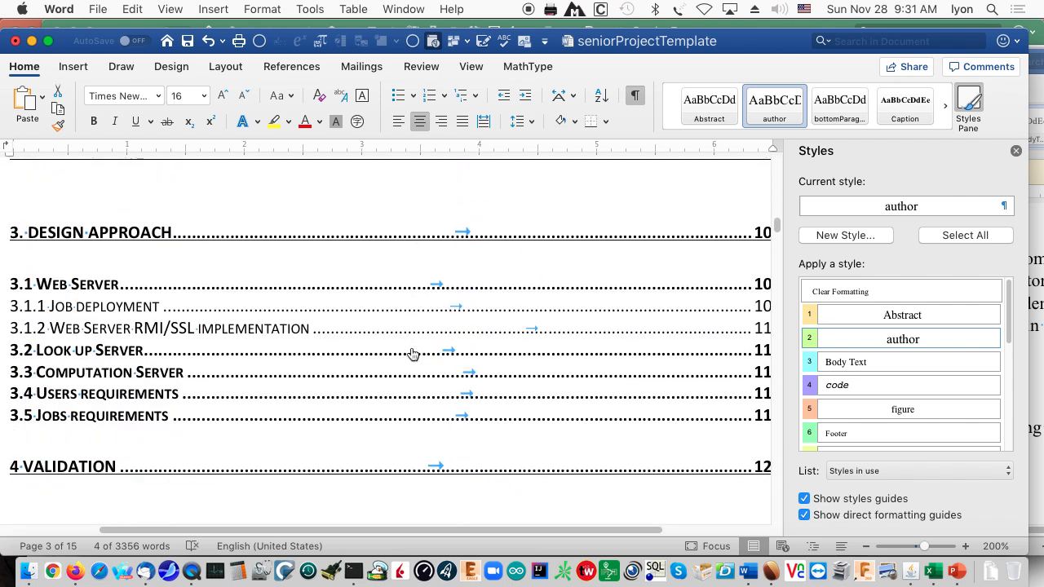
scroll(413, 354, "down", 15)
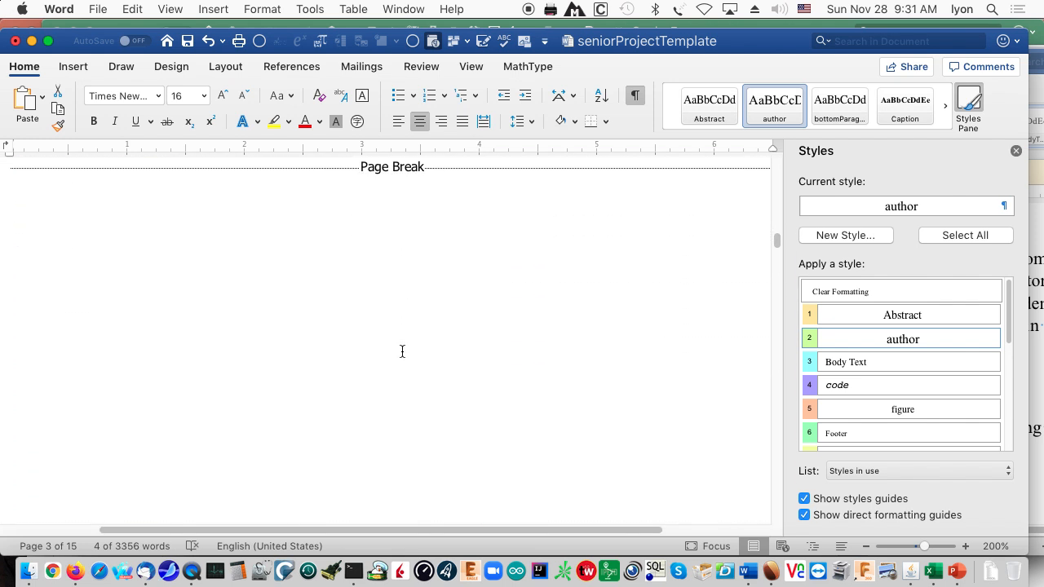
scroll(402, 352, "down", 10)
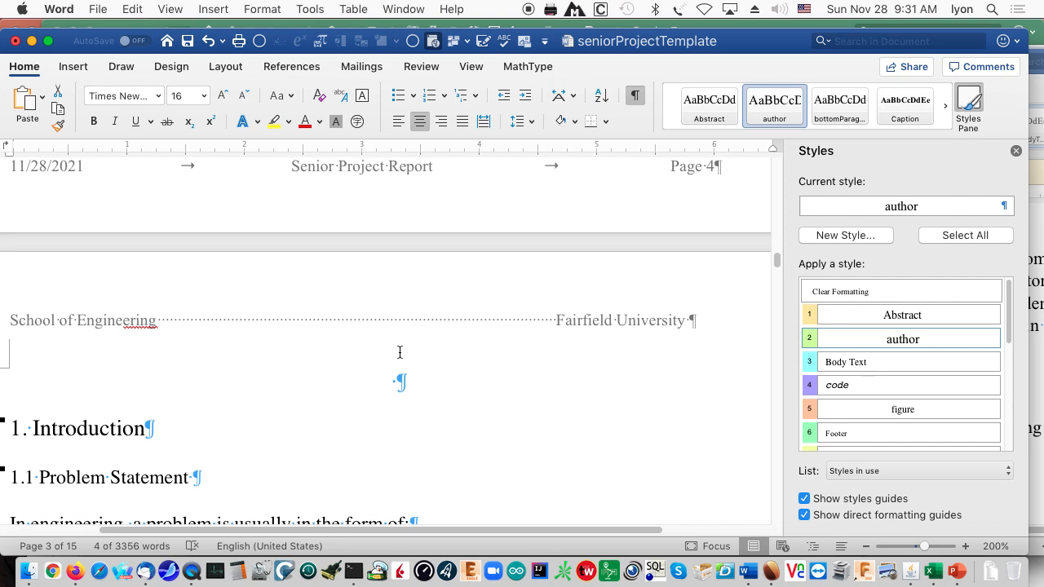
scroll(400, 351, "down", 8)
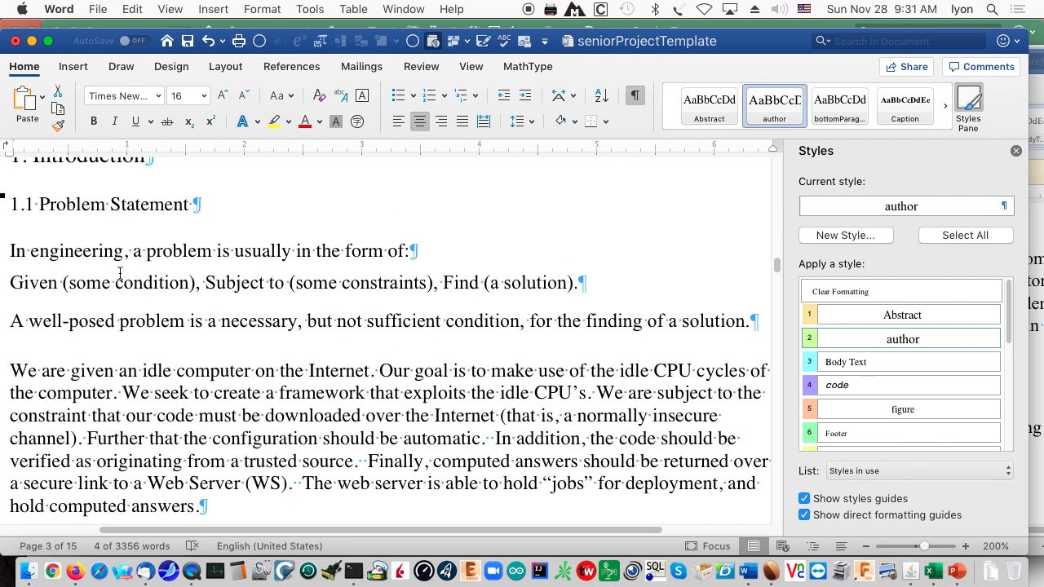
scroll(161, 273, "up", 2)
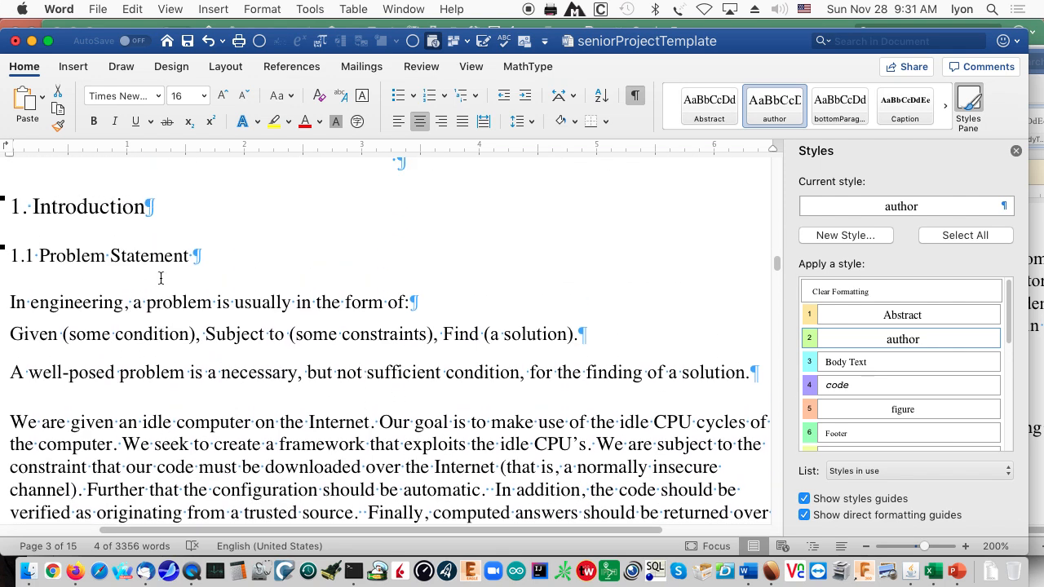
left_click(196, 206)
key("Return")
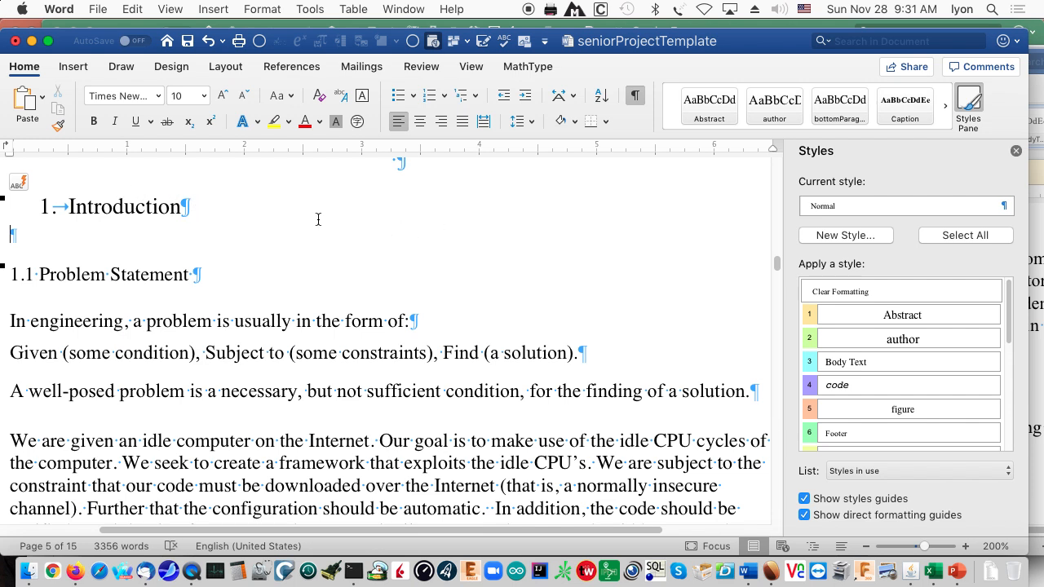
left_click(225, 208)
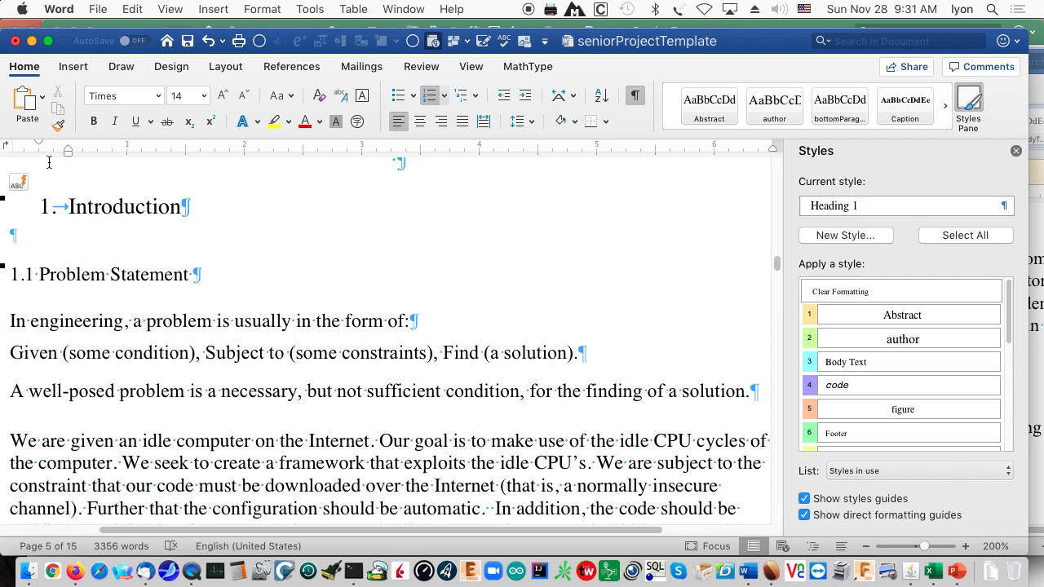
- Shift the 1. Introduction heading's indent to 0.44 inches, and undo the removal of its number
mouse_move(68, 154)
left_mouse_down()
mouse_move(9, 151)
mouse_move(57, 156)
left_mouse_up()
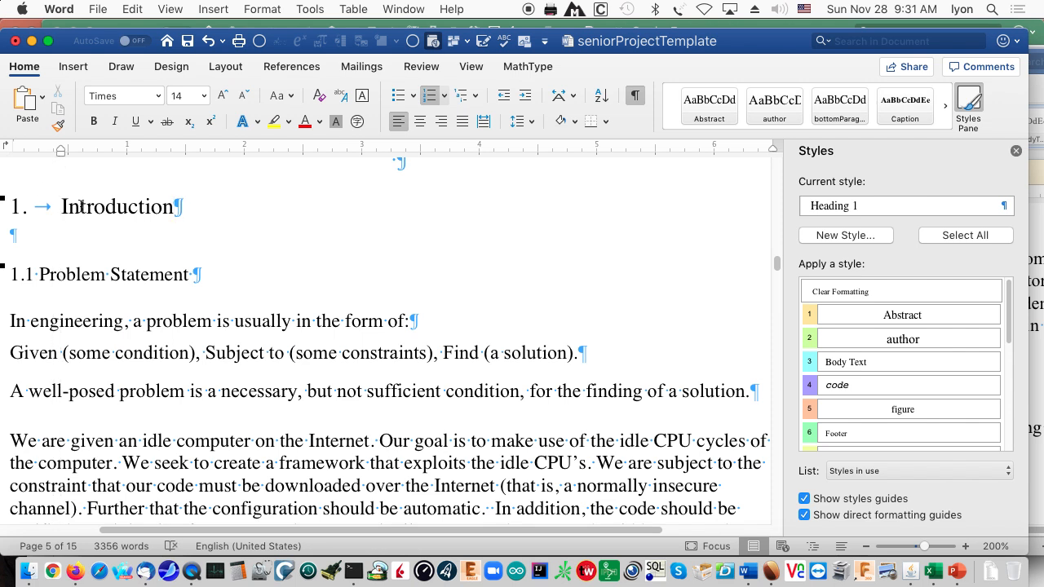
key("BackSpace")
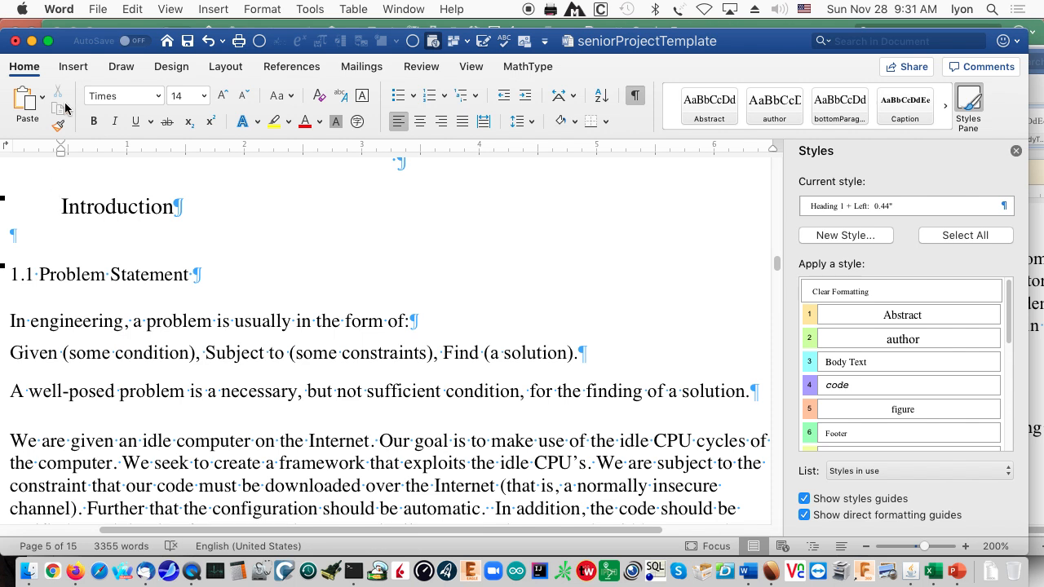
left_click(131, 9)
left_click(163, 29)
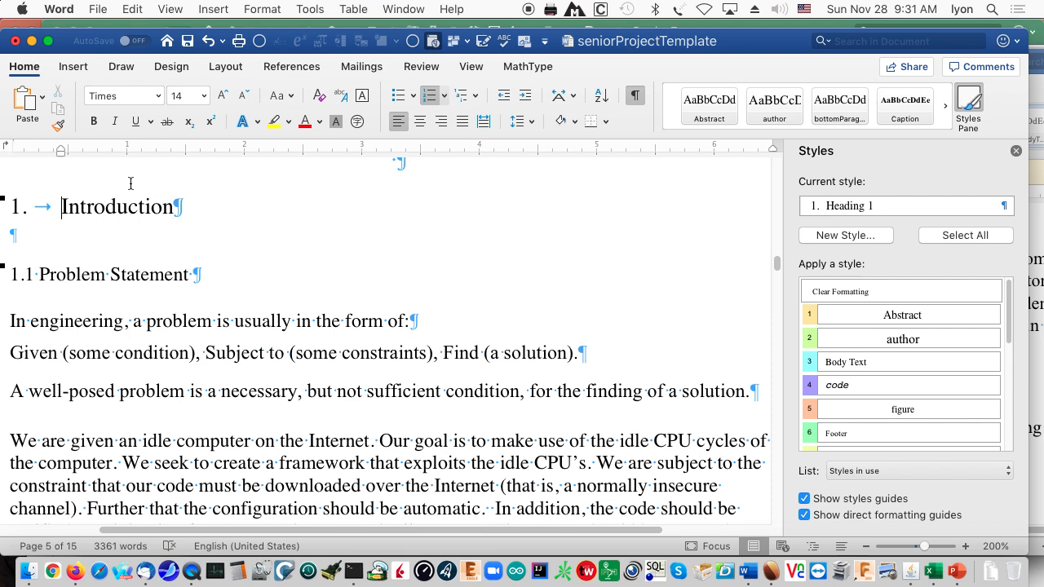
- Select the 1. Introduction heading and update the Heading 1 style to match its formatting
left_click_drag(16, 207, 63, 209)
left_click(191, 208)
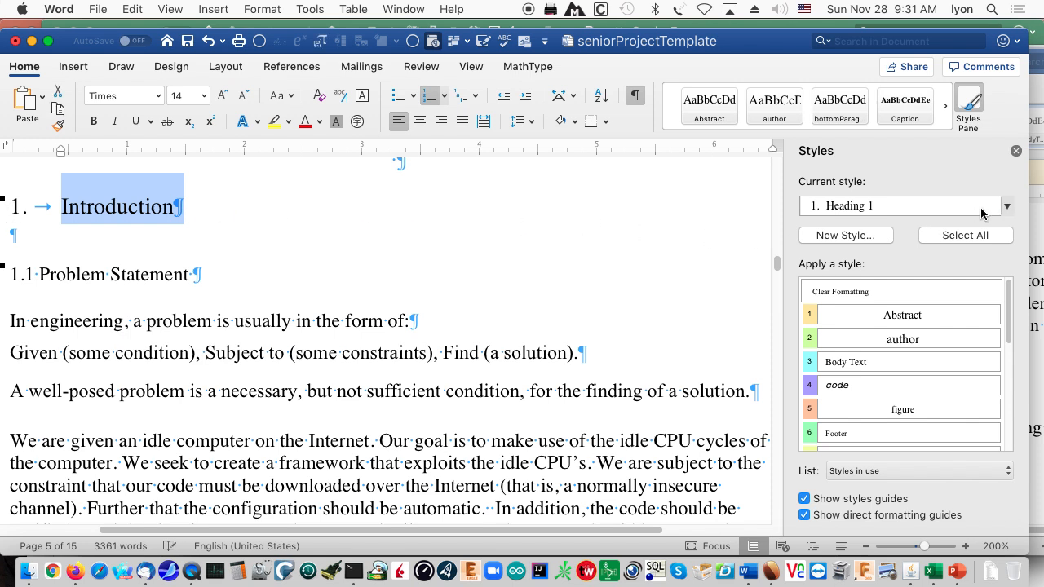
scroll(983, 345, "down", 5)
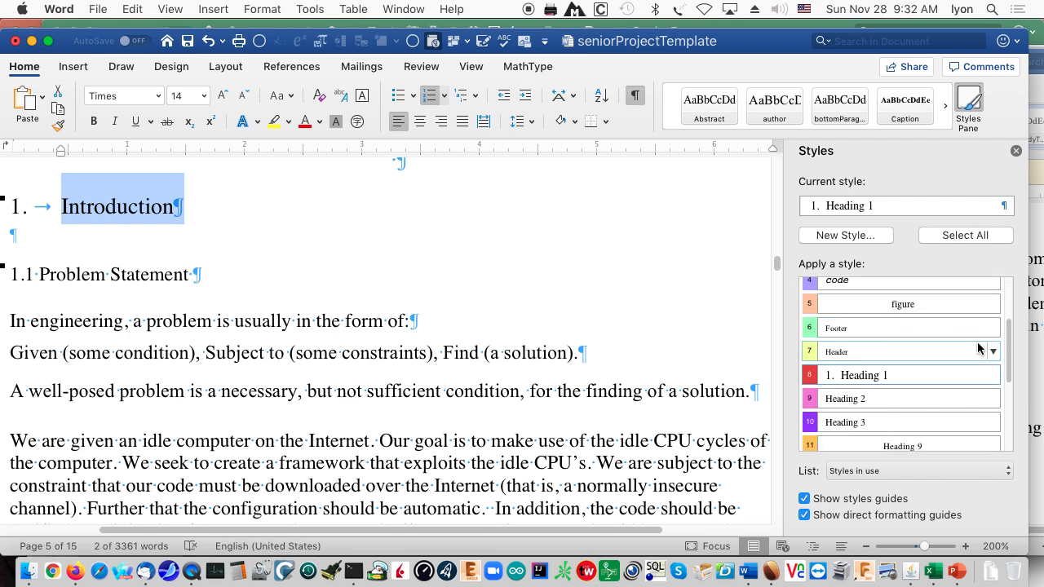
left_click(994, 372)
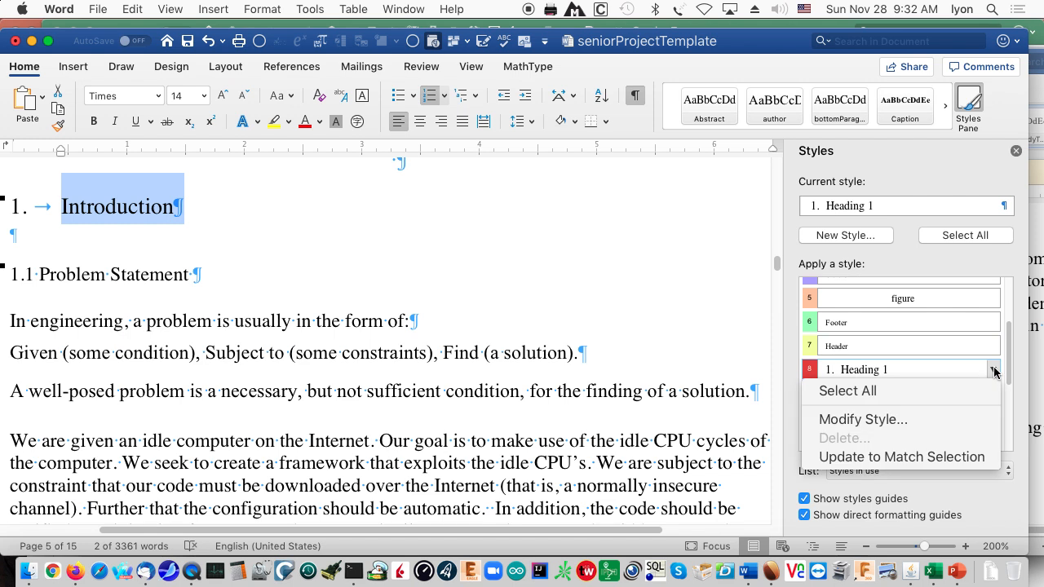
left_click(974, 457)
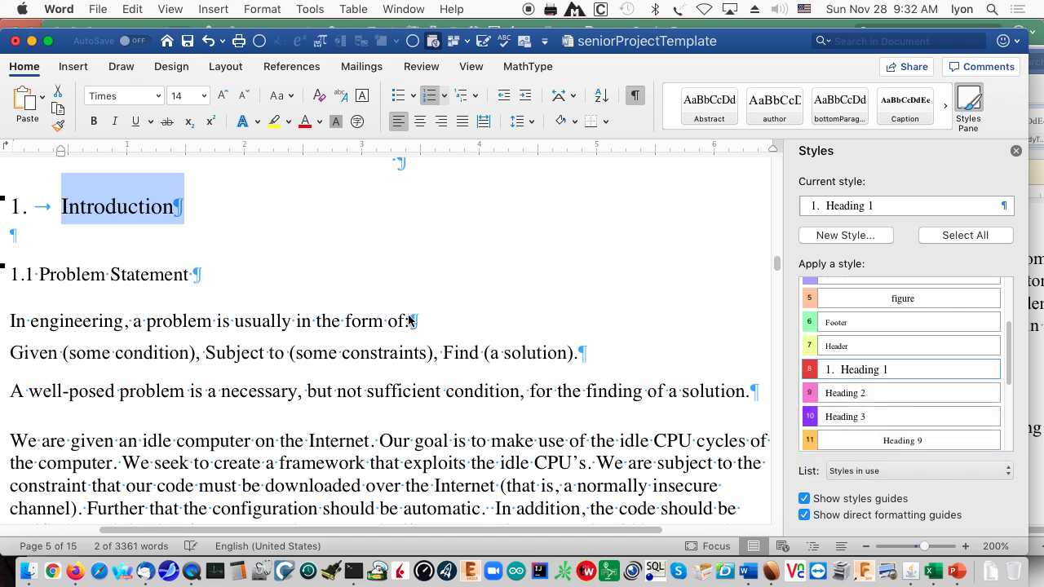
scroll(303, 244, "down", 3)
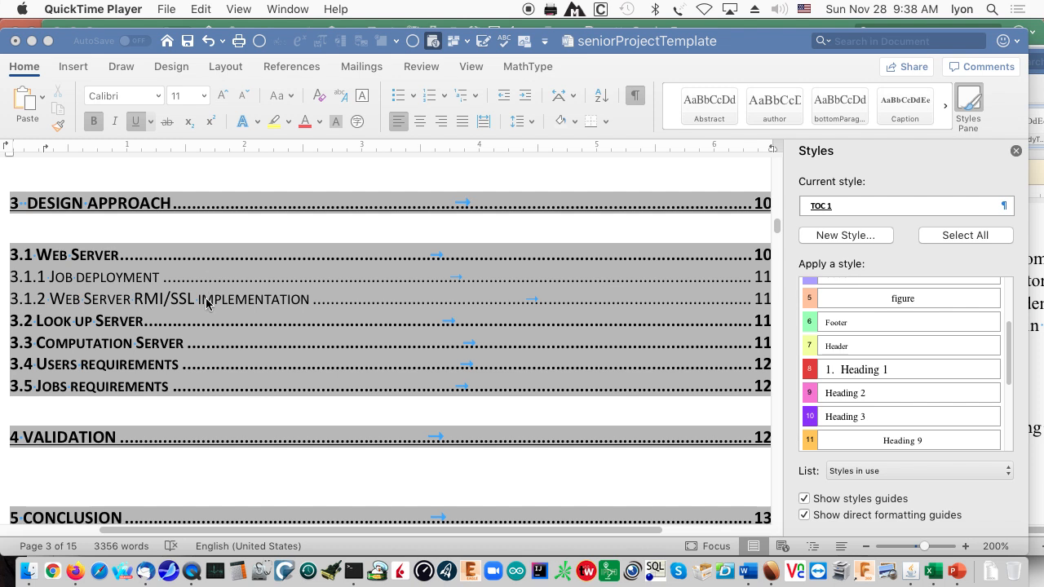
left_click(206, 298)
right_click(206, 301)
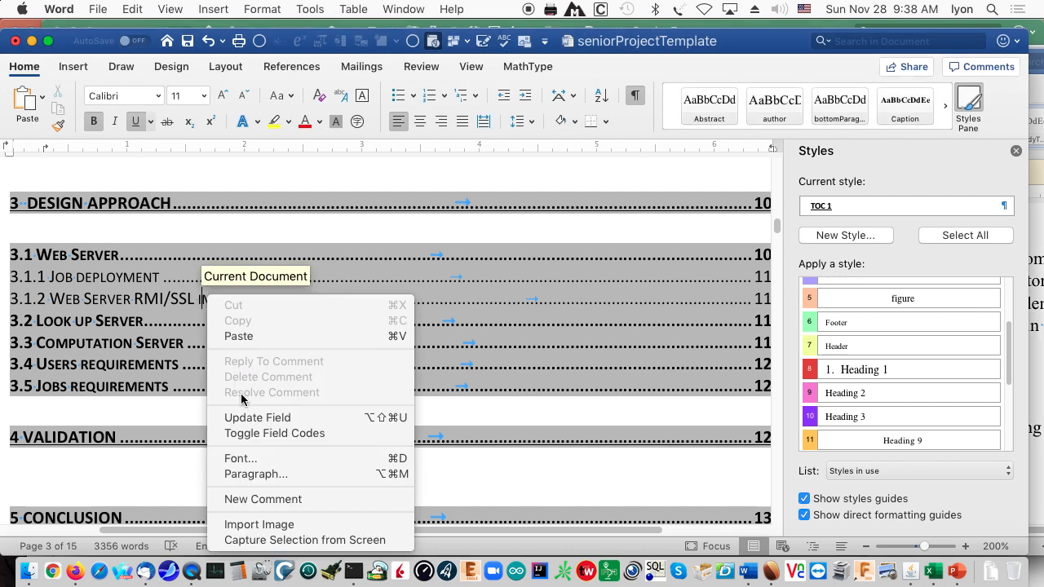
left_click(252, 436)
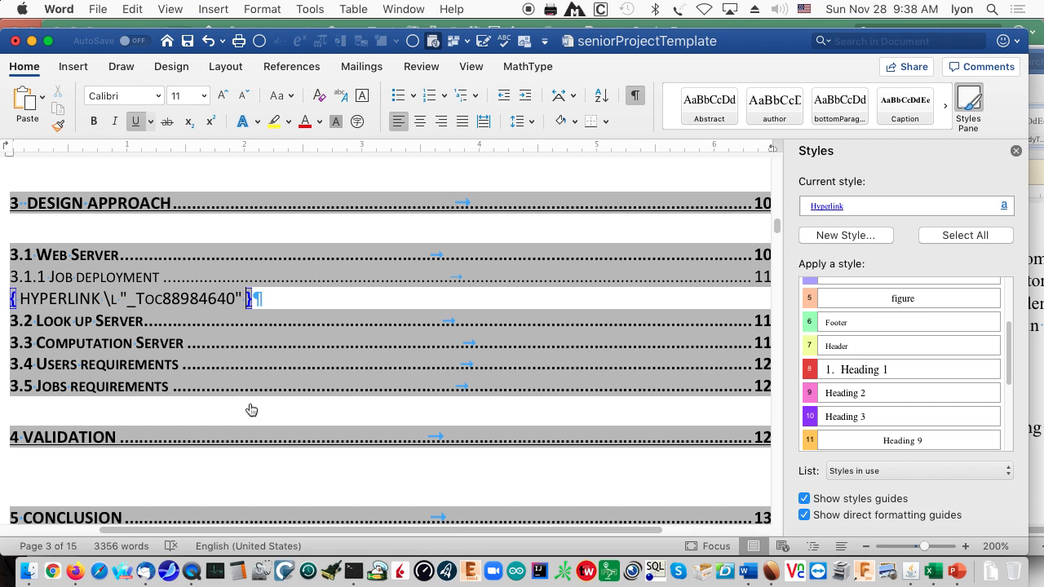
left_click(137, 9)
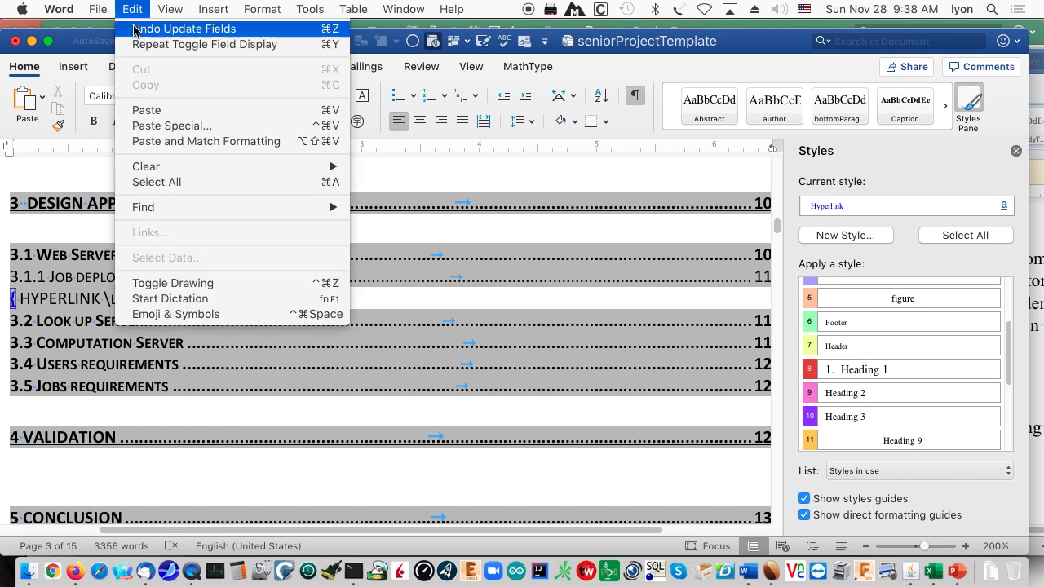
left_click(147, 33)
- Update the entire table of contents, not just its page numbers
scroll(168, 282, "up", 5)
right_click(168, 282)
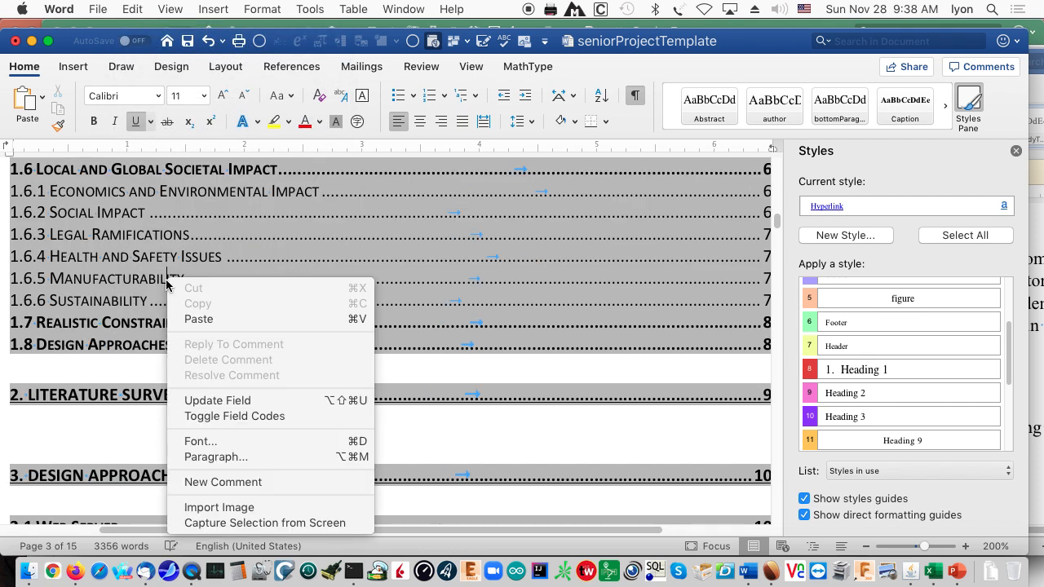
left_click(219, 402)
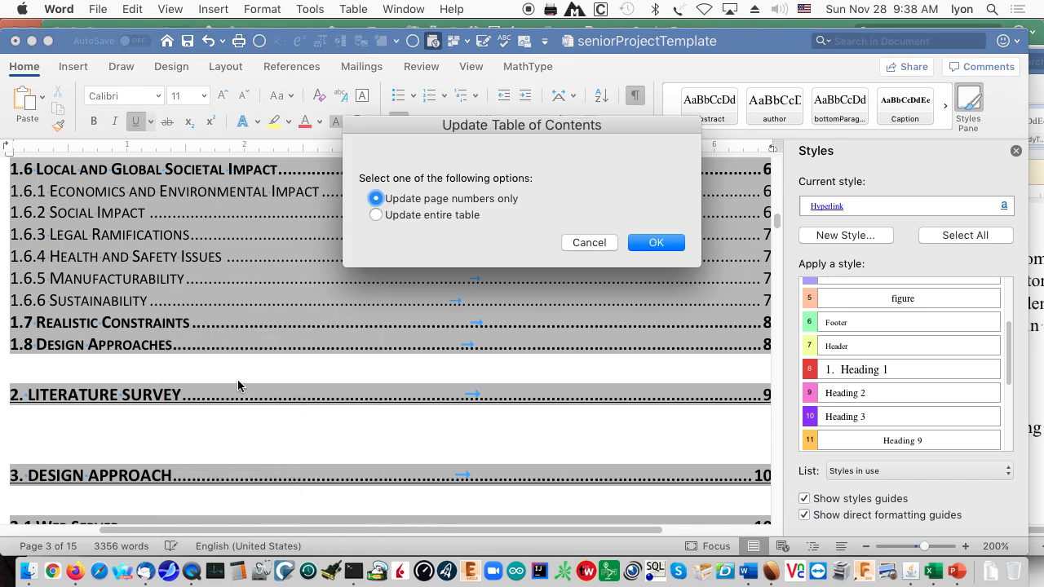
left_click(385, 214)
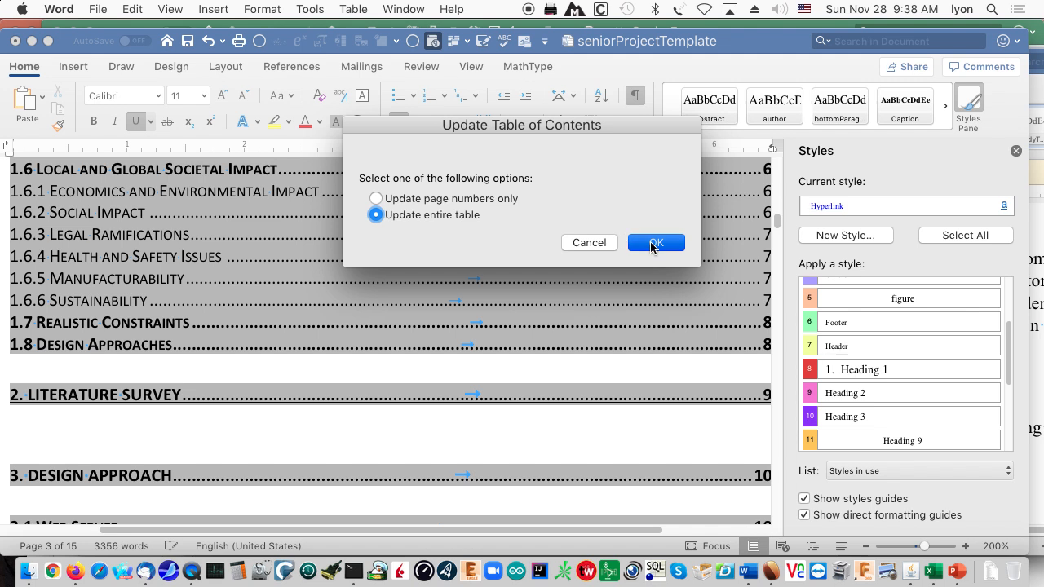
left_click(644, 243)
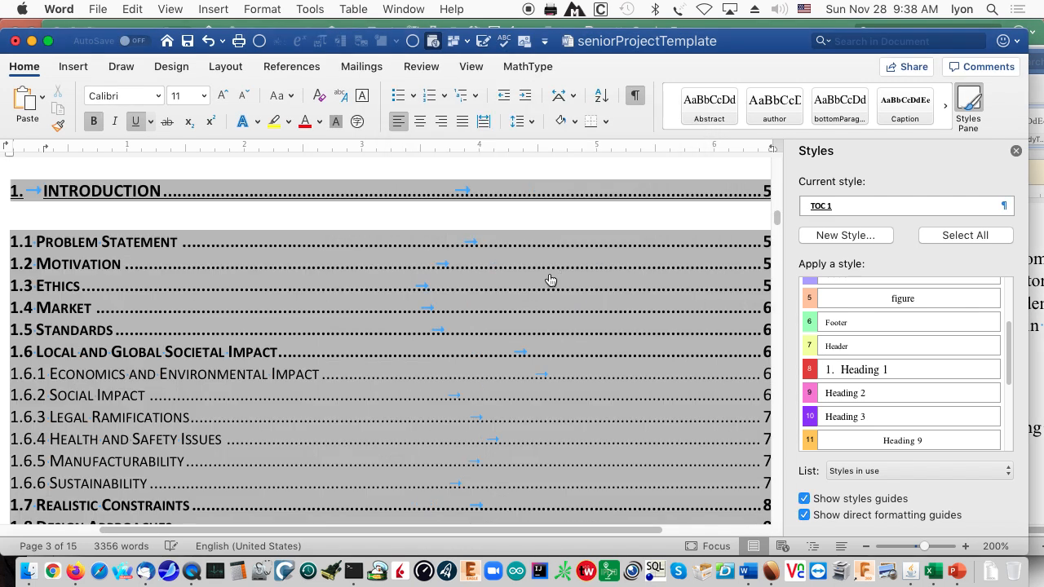
- Examine the table of contents from Introduction through Appendix A, and go on to section 1.1 Problem Statement
scroll(551, 280, "up", 1)
scroll(551, 280, "up", 7)
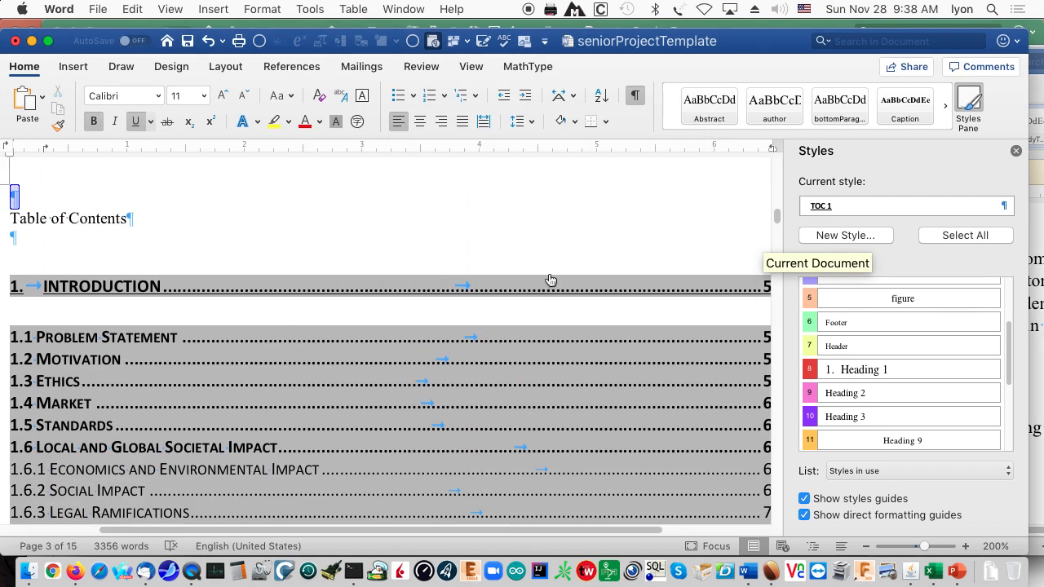
scroll(548, 275, "down", 15)
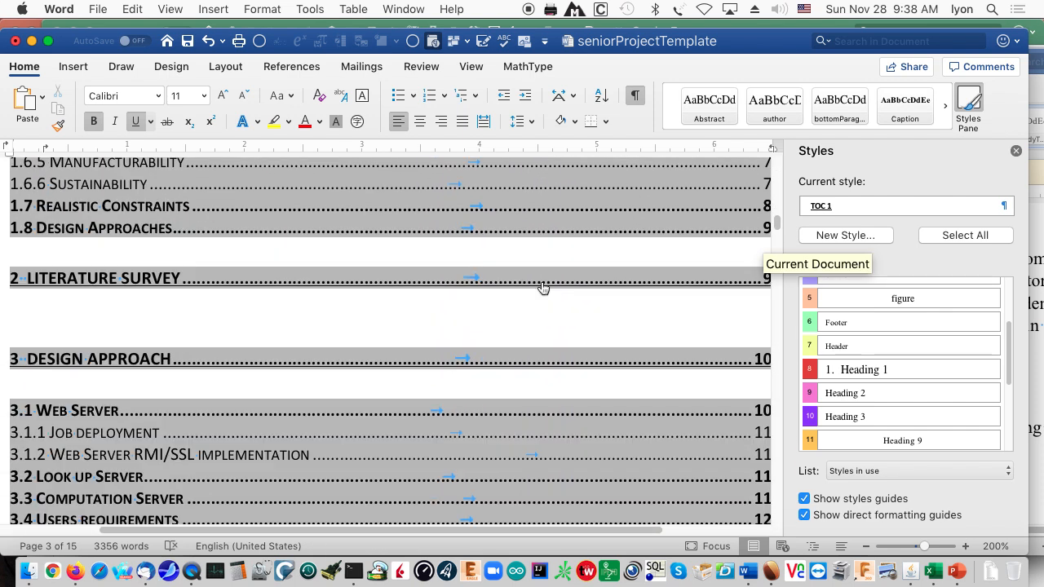
scroll(543, 287, "down", 12)
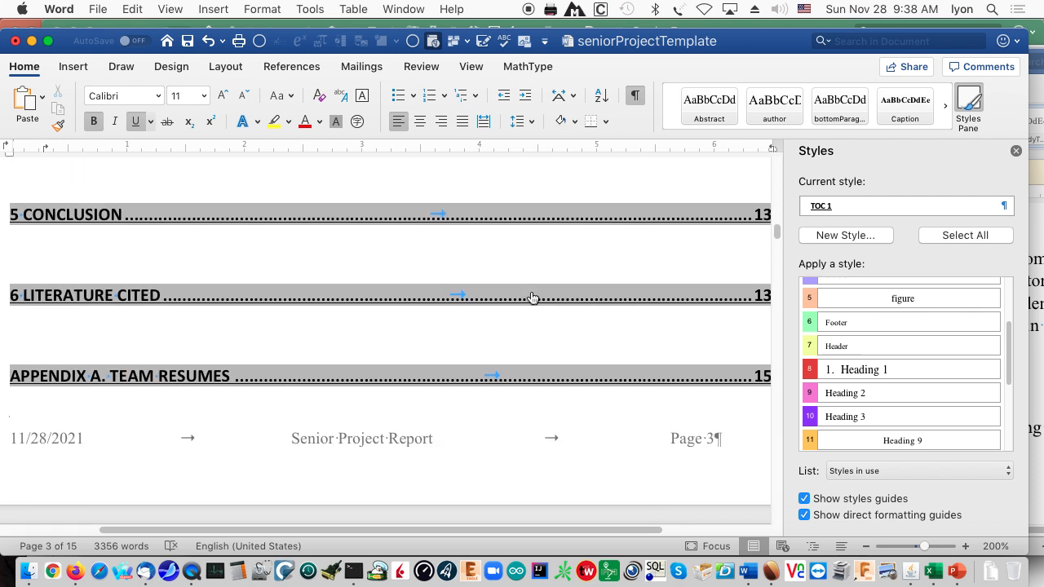
scroll(526, 301, "down", 8)
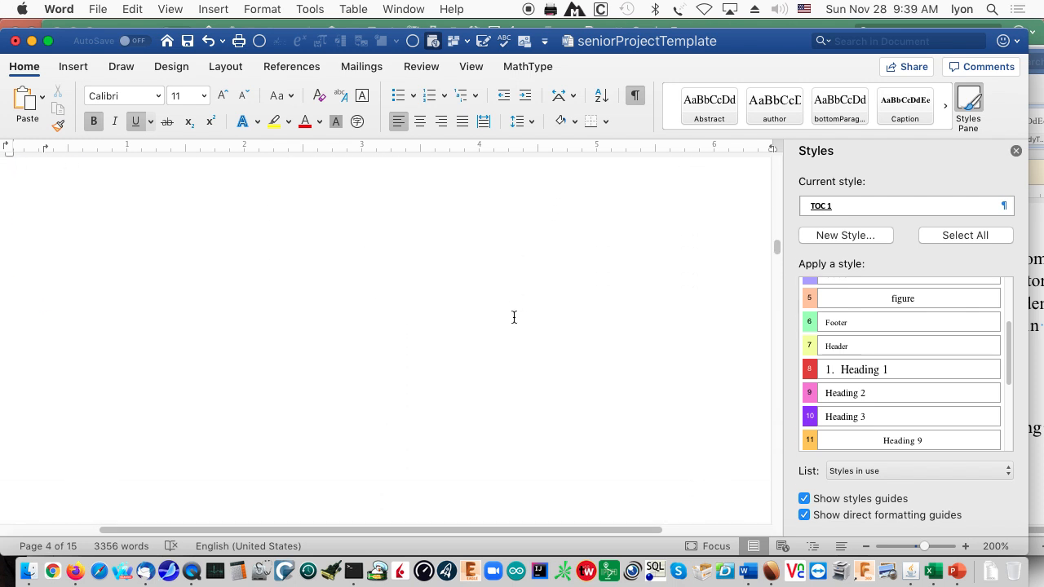
scroll(505, 327, "down", 10)
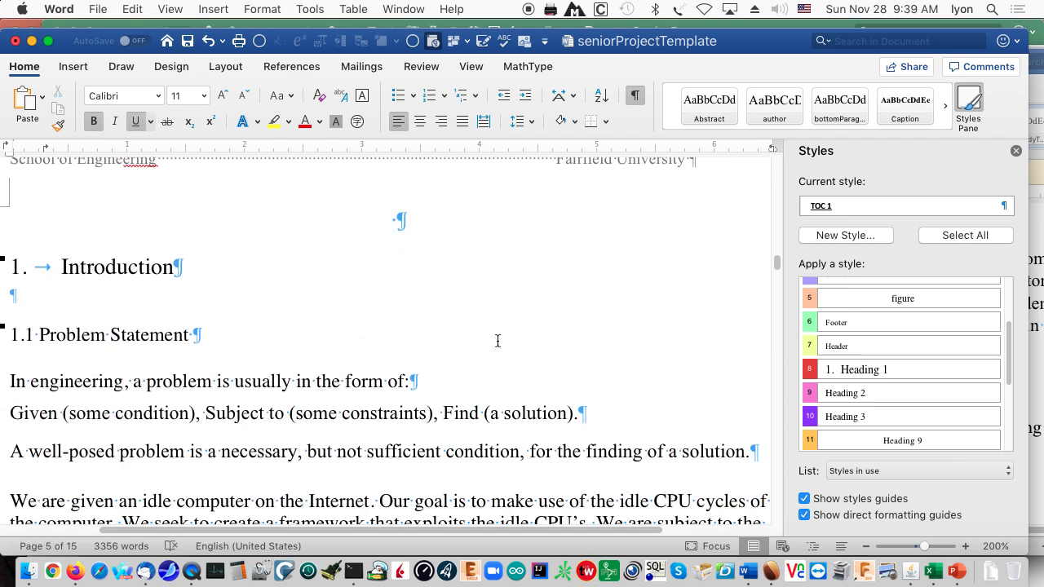
scroll(495, 345, "down", 2)
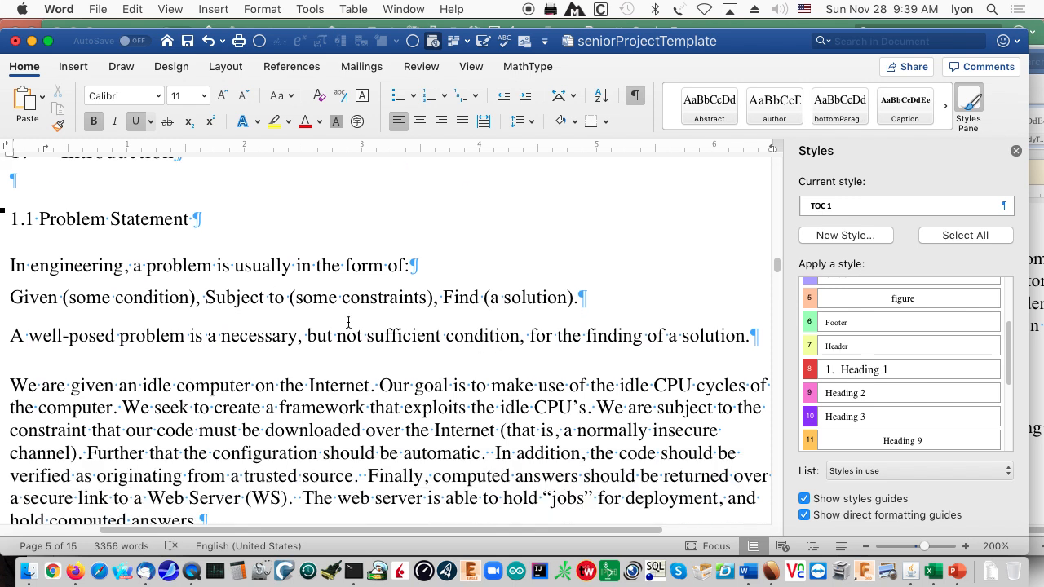
scroll(233, 357, "down", 1)
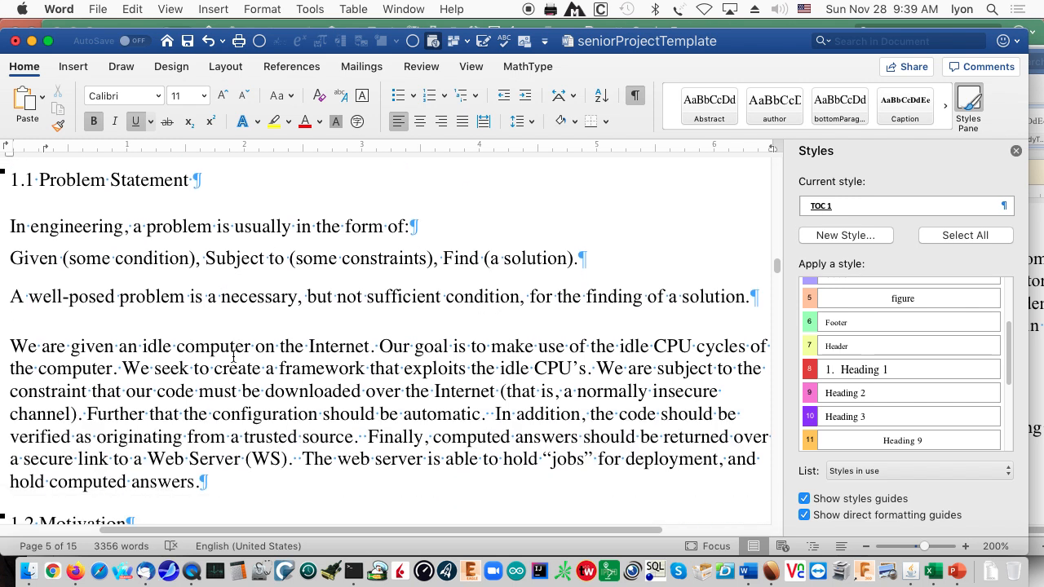
- Apply the Body Text style to all four paragraphs under heading 1.1 Problem Statement
left_click(248, 231)
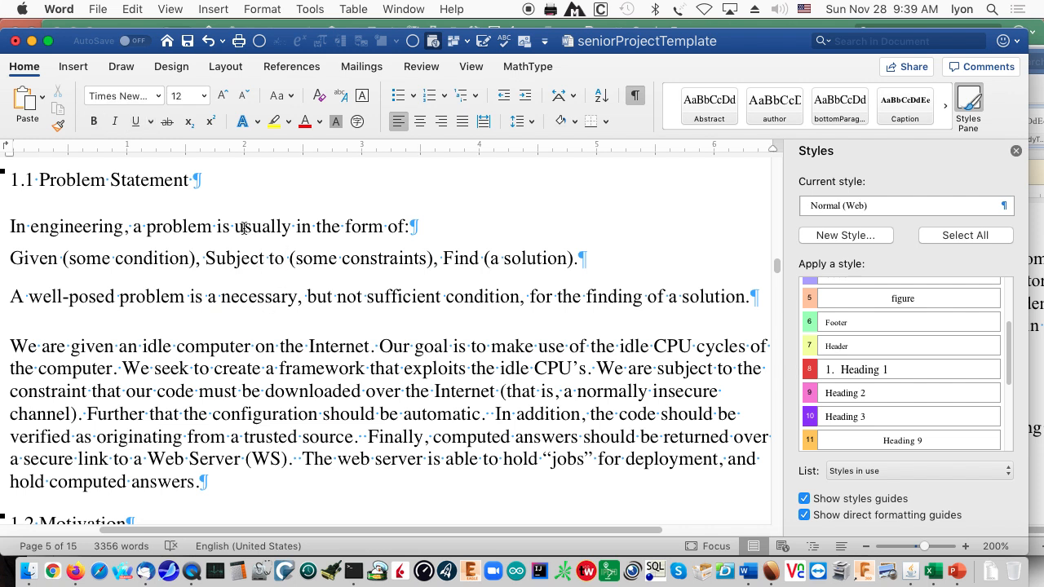
left_click_drag(244, 229, 209, 482)
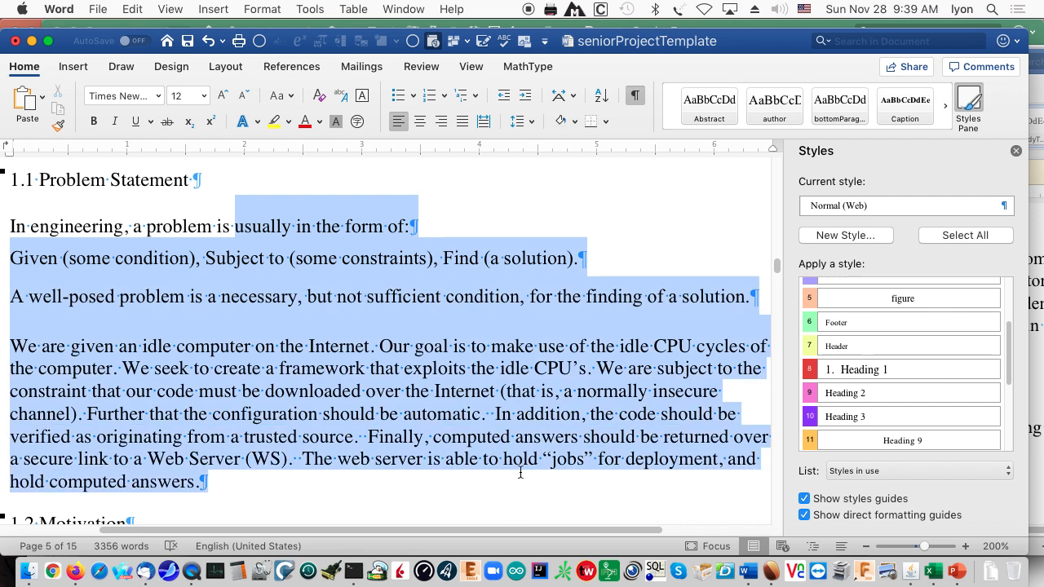
scroll(885, 368, "up", 2)
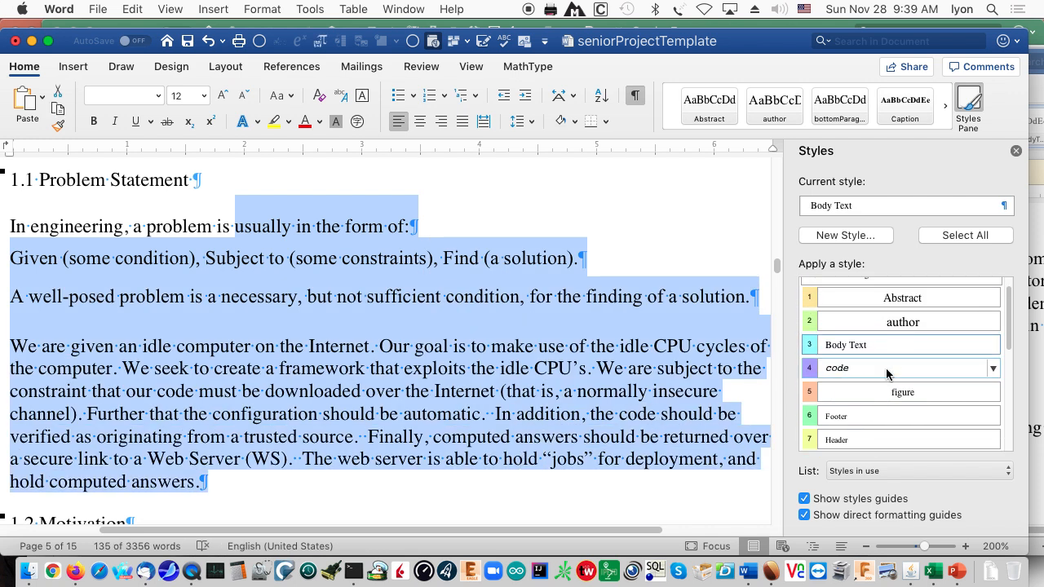
left_click(874, 349)
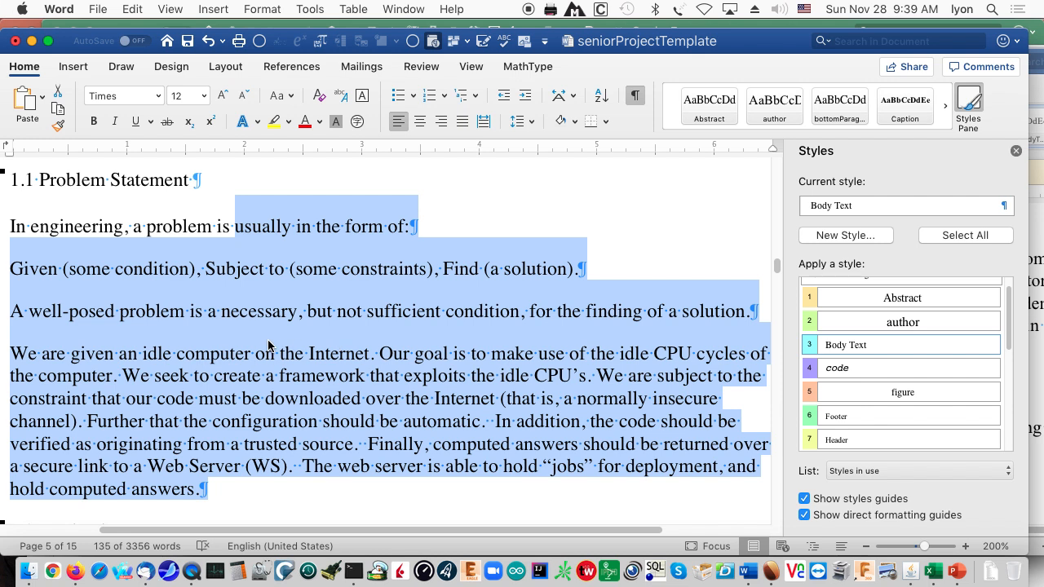
- Check the paragraph styles in section 1.2 Motivation and look through 1.3 Ethics up to 1.4 Market
scroll(269, 346, "down", 3)
scroll(269, 346, "down", 6)
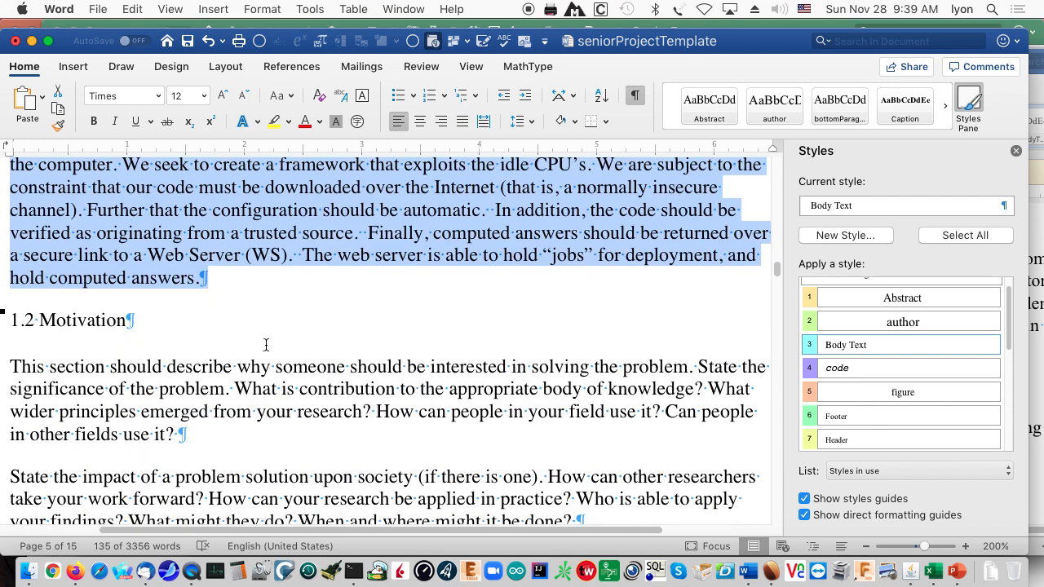
scroll(912, 352, "down", 5)
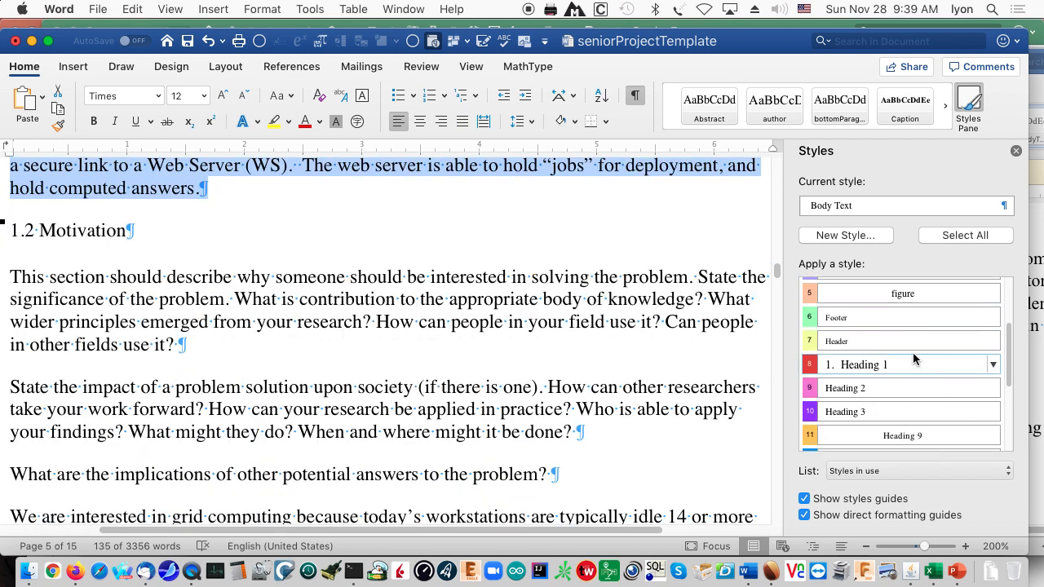
scroll(912, 371, "down", 5)
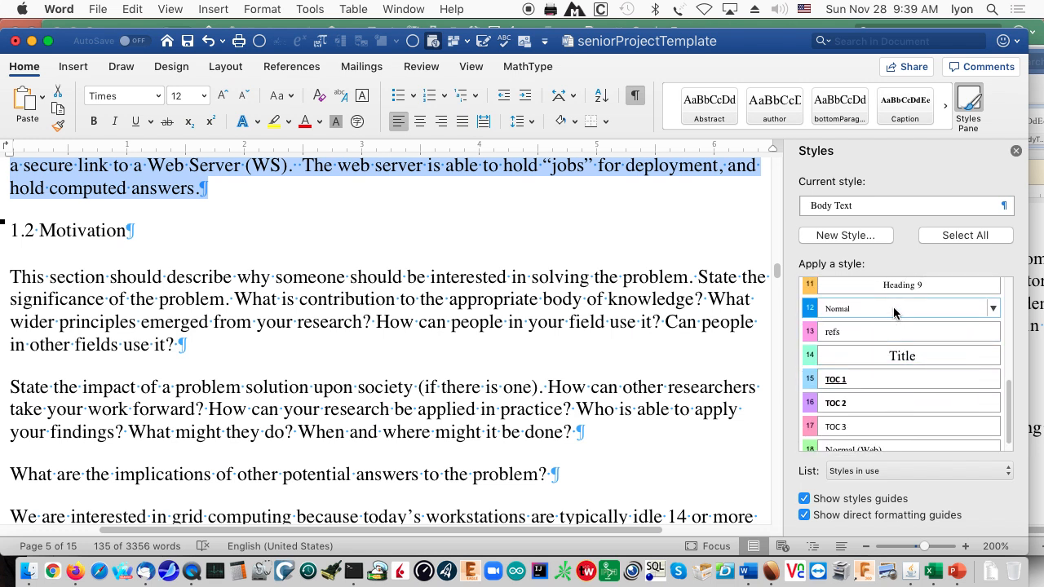
left_click(189, 313)
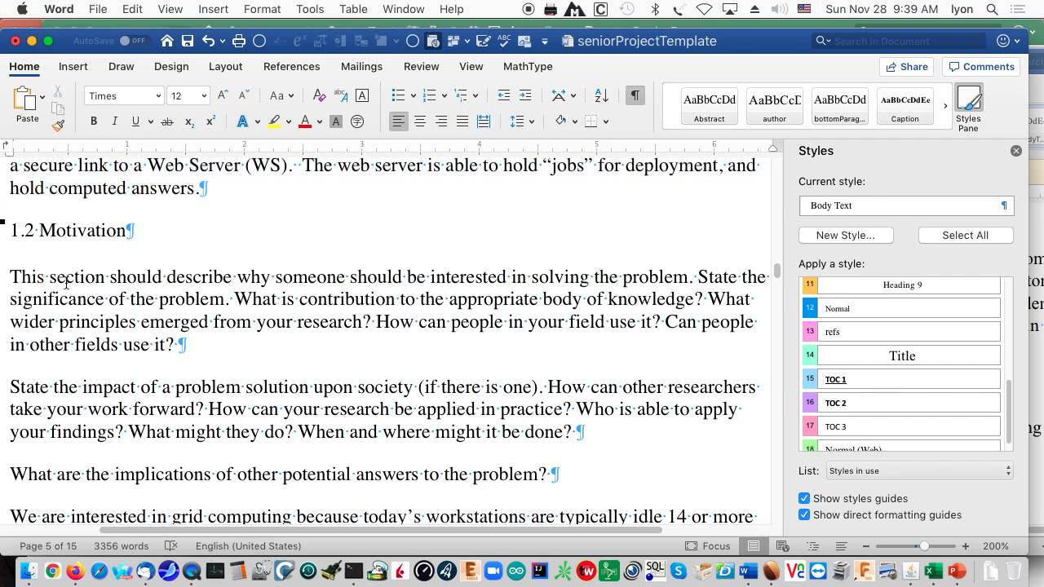
scroll(128, 312, "down", 3)
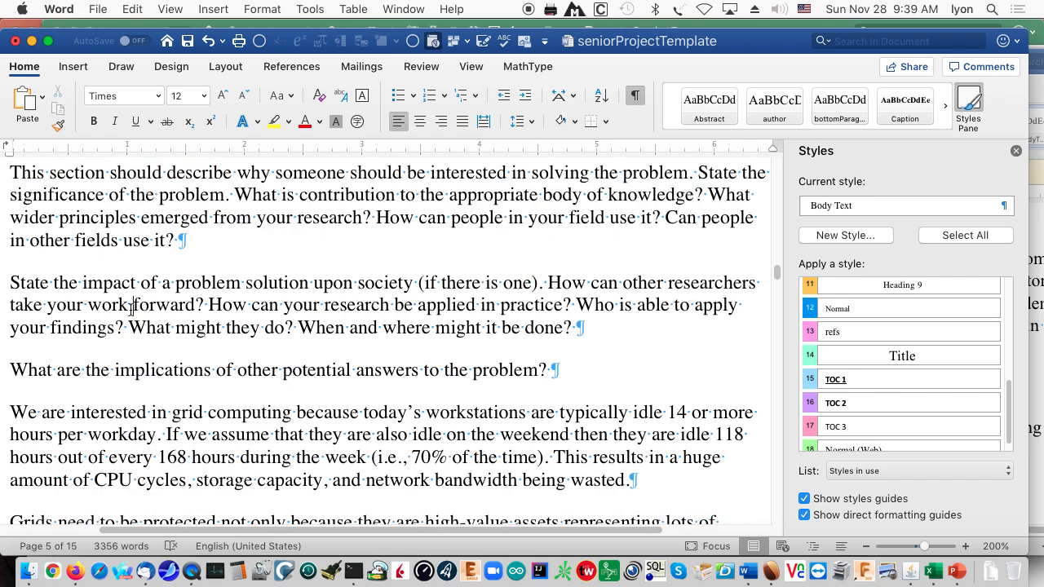
left_click(133, 305)
scroll(131, 310, "down", 3)
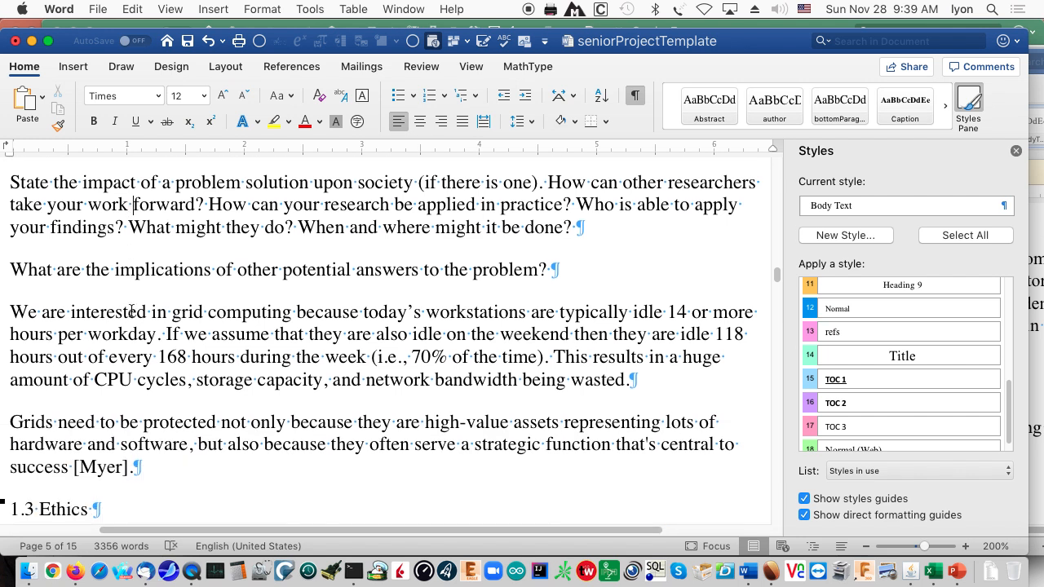
scroll(196, 363, "down", 6)
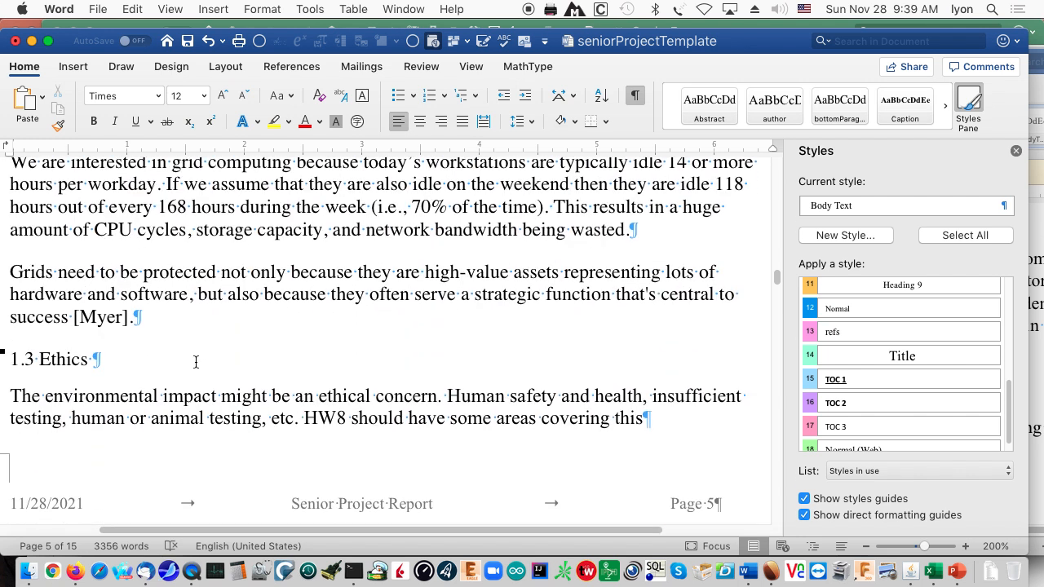
scroll(196, 363, "down", 1)
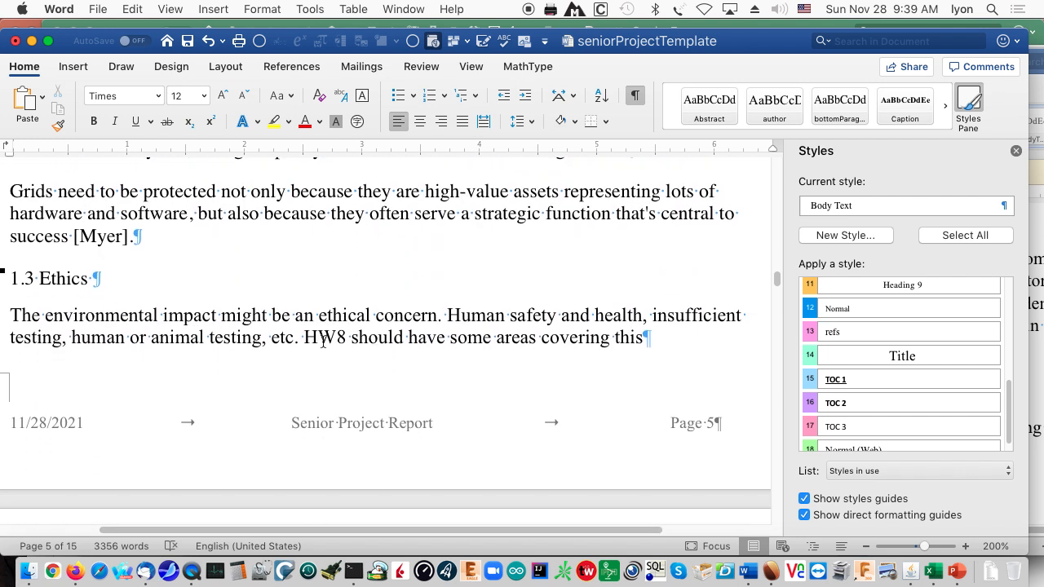
scroll(322, 345, "down", 7)
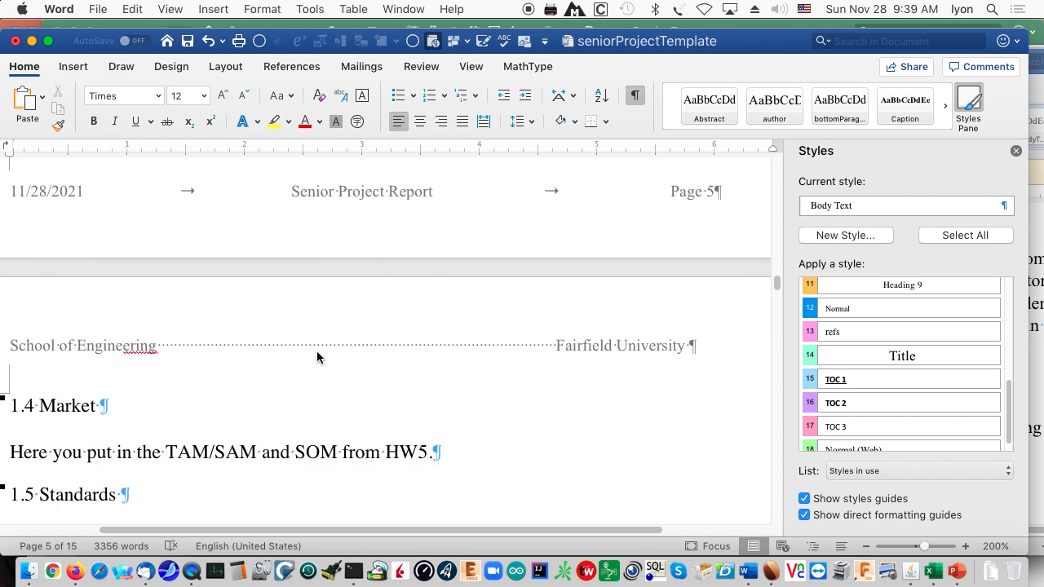
- Read through sections 1.4 Market, 1.5 Standards and 1.6 Local and Global Societal Impact, checking the paragraph styles
scroll(316, 357, "down", 3)
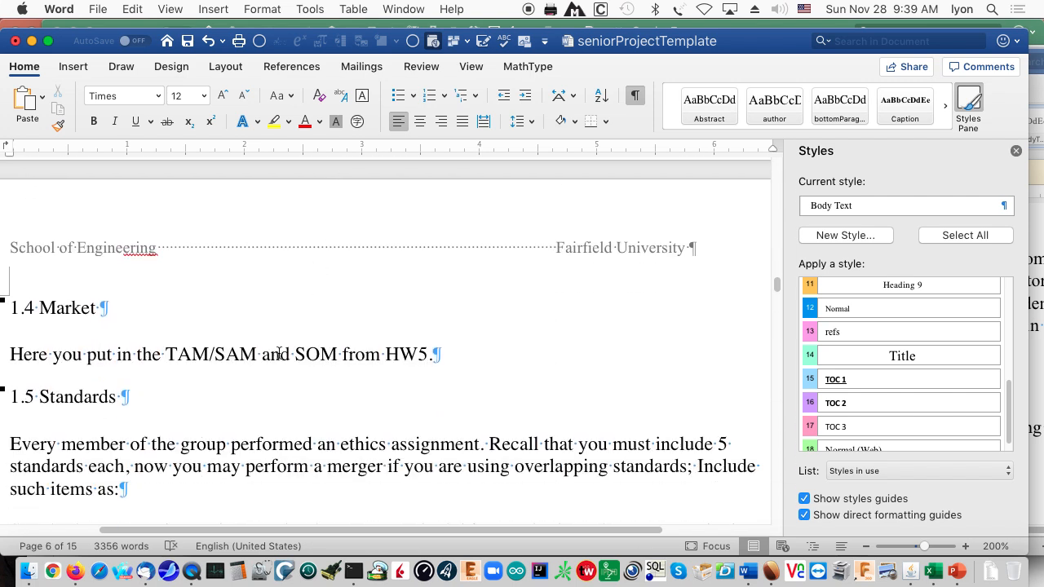
scroll(278, 383, "down", 4)
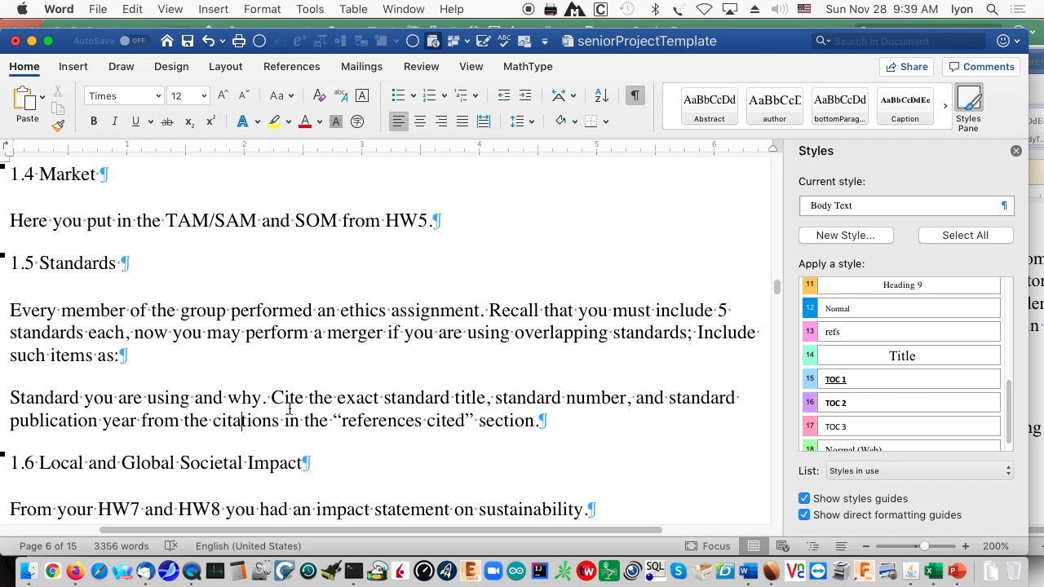
scroll(285, 406, "down", 5)
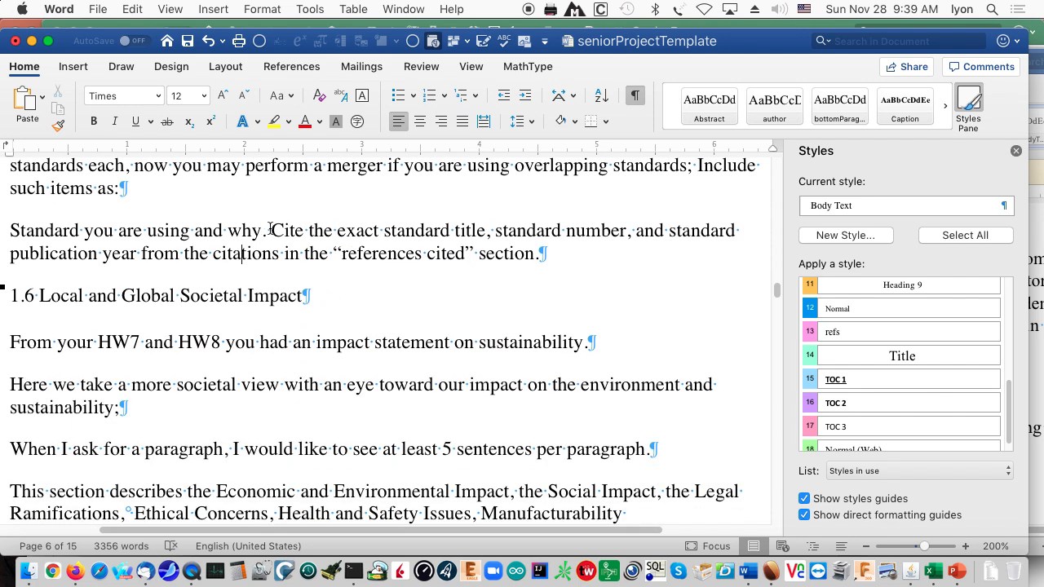
left_click_drag(271, 230, 351, 233)
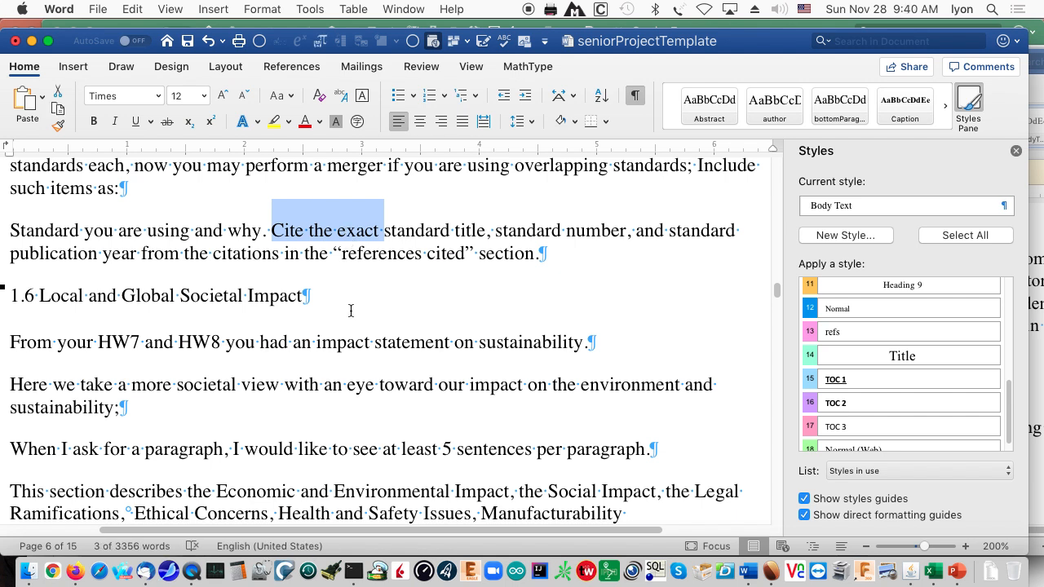
left_click(322, 342)
scroll(416, 398, "down", 1)
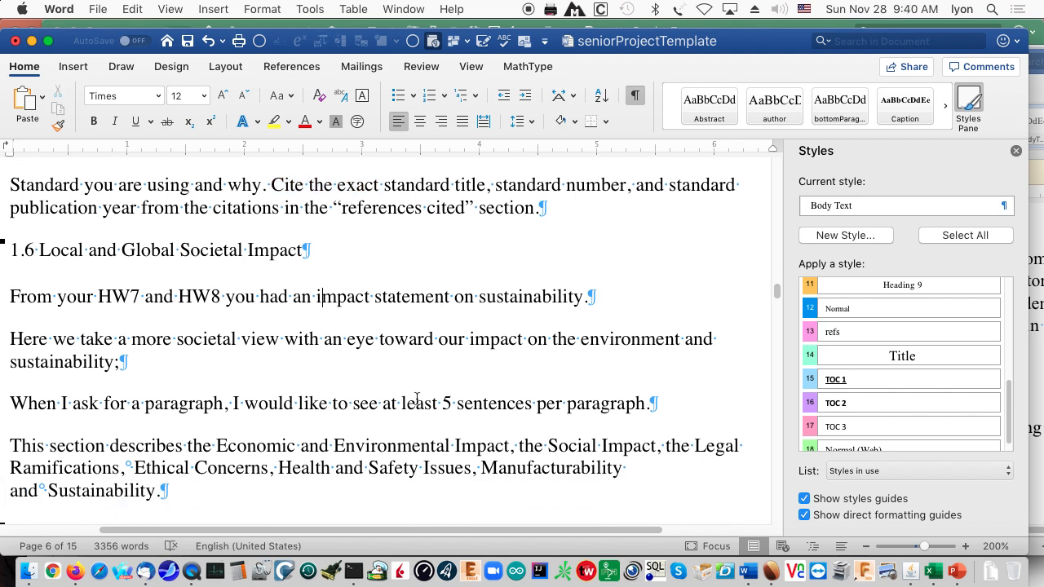
scroll(416, 398, "down", 2)
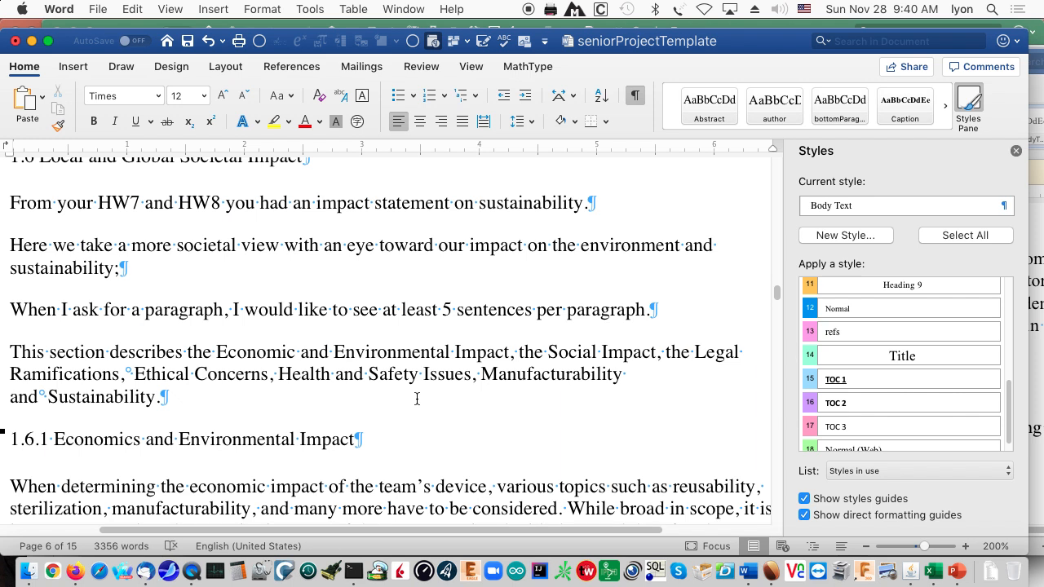
scroll(416, 397, "up", 2)
scroll(416, 398, "down", 4)
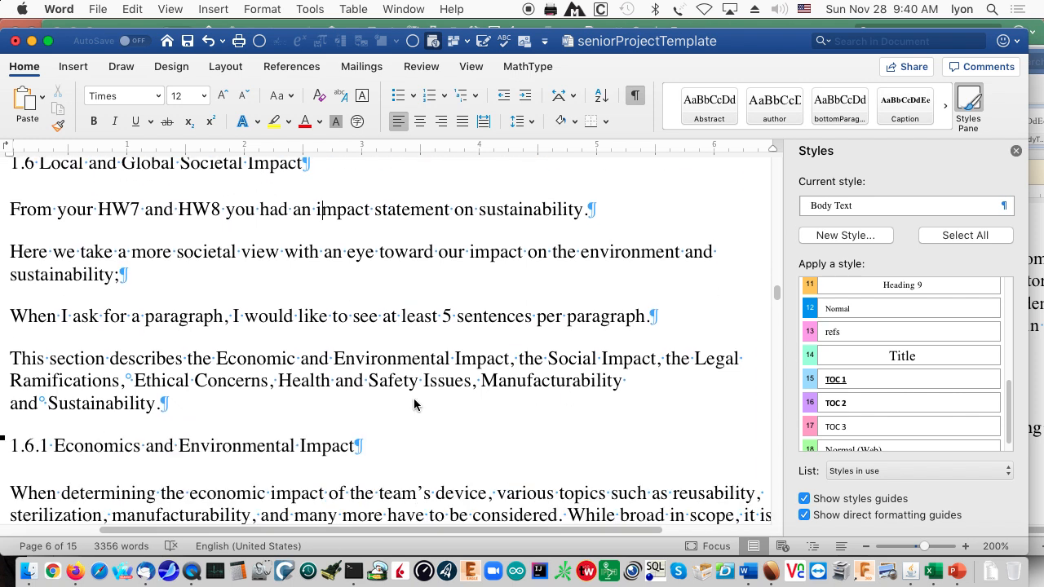
- Check the paragraph styles under 1.6.1 and 1.6.2 Social Impact, and look through 1.6.3 up to 1.6.4 Health and Safety Issues
scroll(412, 407, "down", 2)
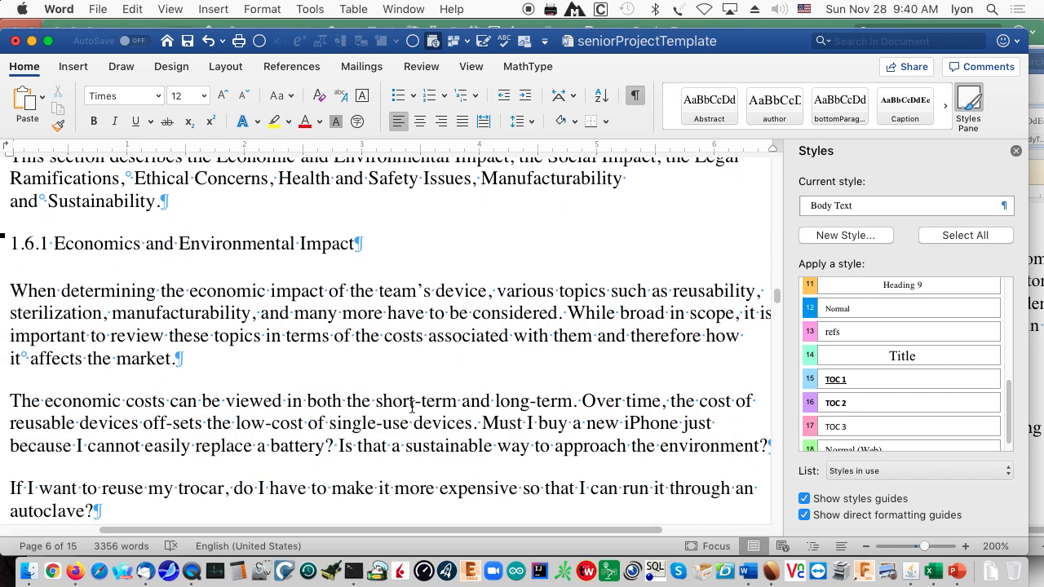
left_click(308, 326)
scroll(309, 330, "up", 2)
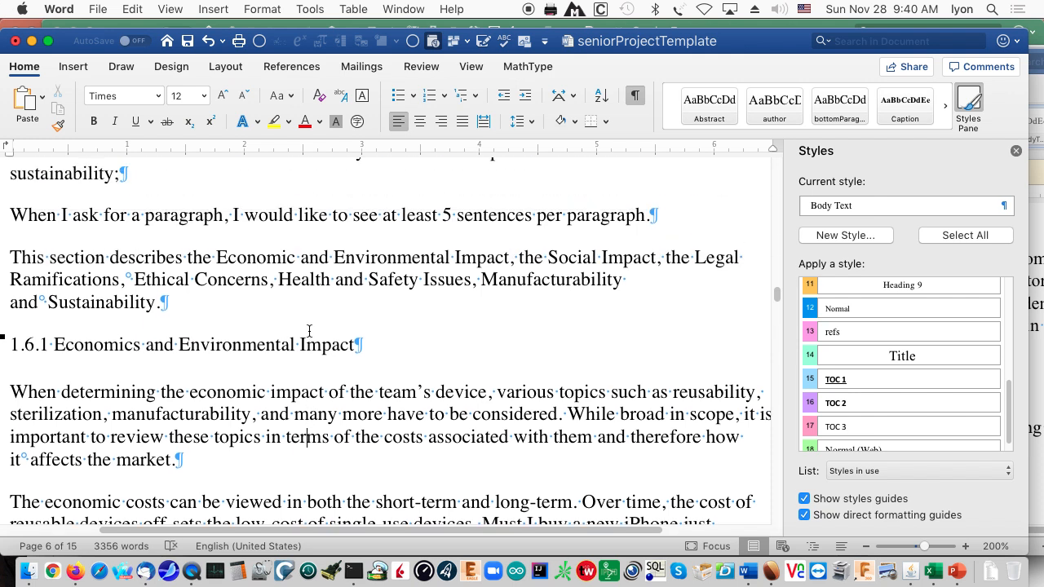
scroll(307, 351, "down", 7)
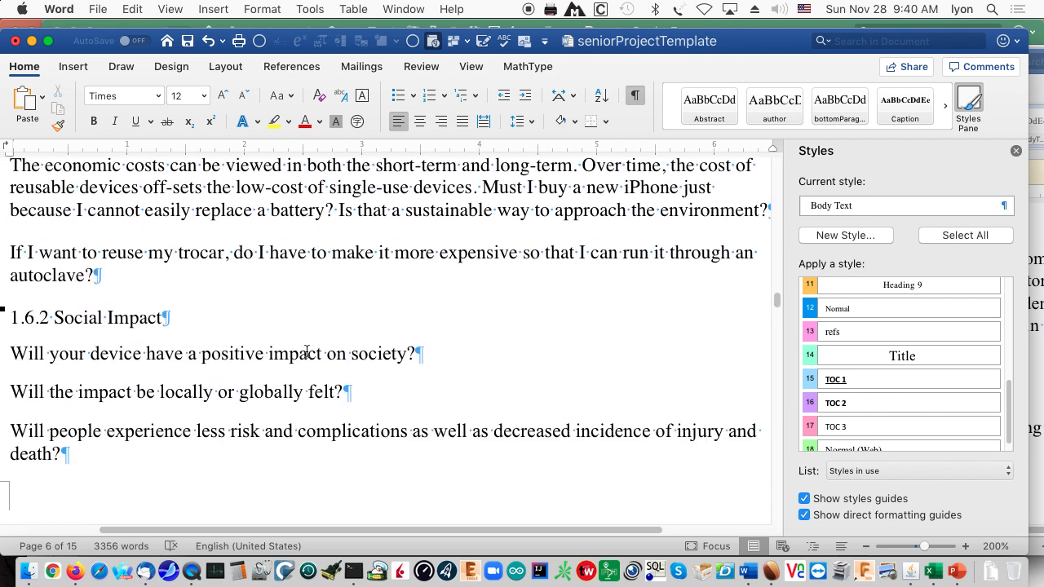
left_click(171, 354)
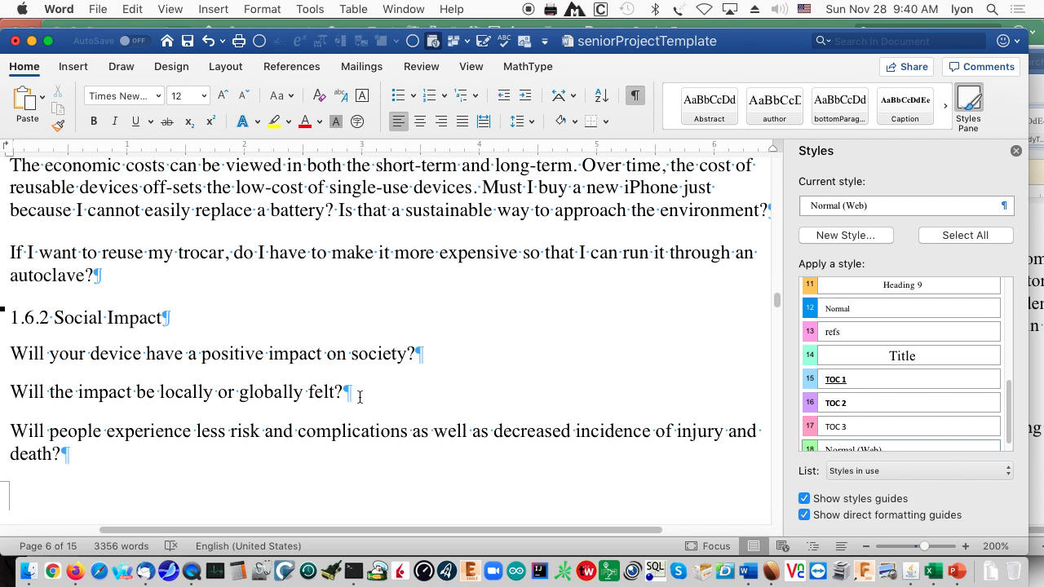
scroll(355, 400, "down", 7)
scroll(354, 406, "down", 4)
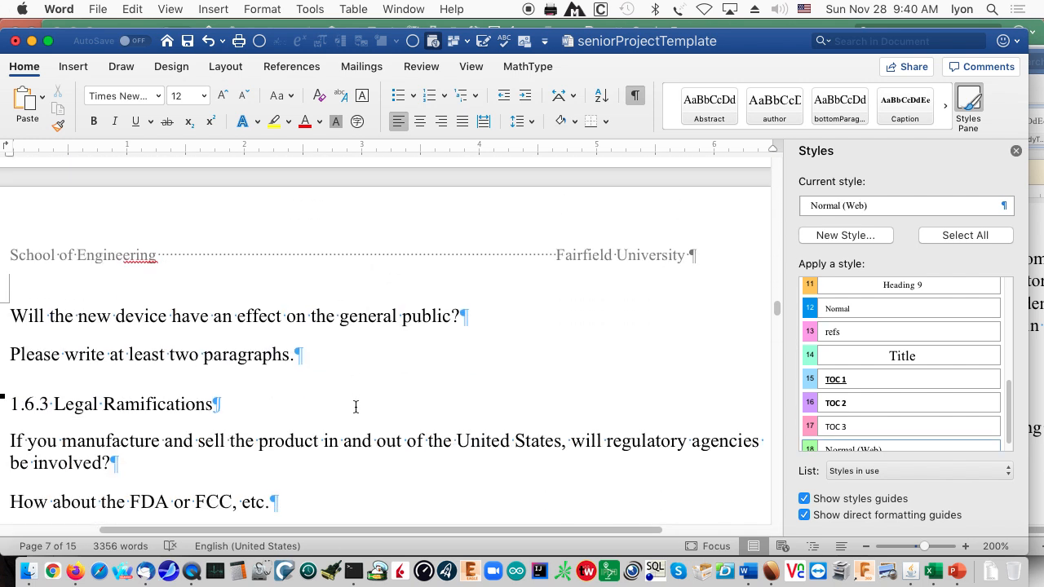
scroll(210, 360, "down", 3)
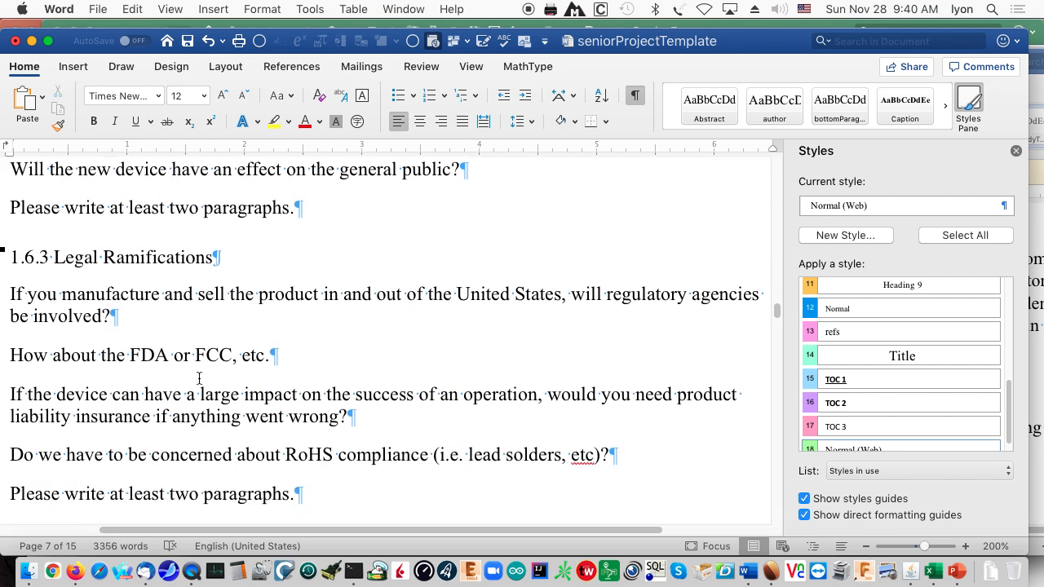
scroll(173, 368, "down", 3)
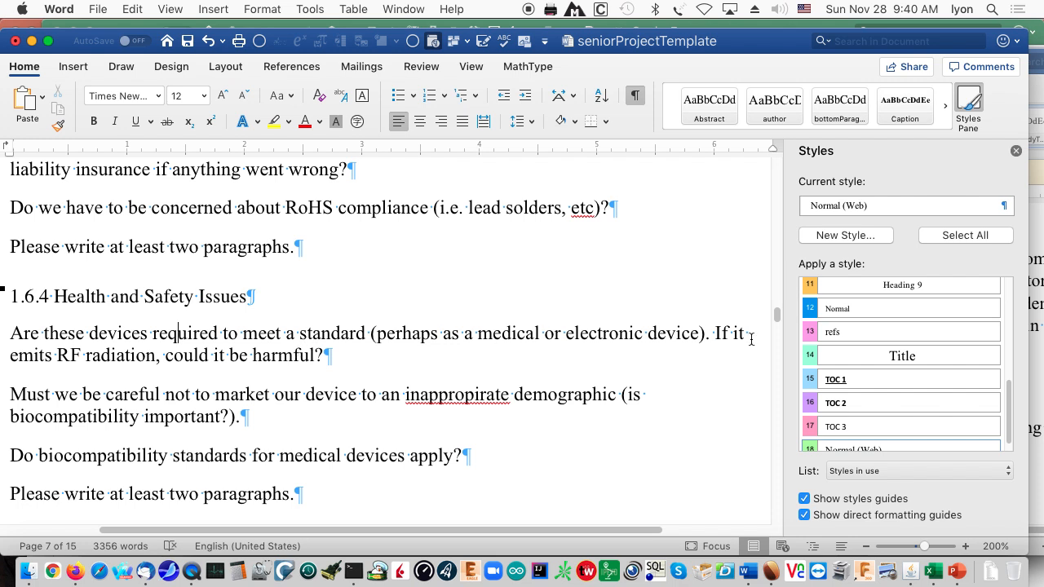
- Apply the Body Text style to all four paragraphs under heading 1.6.4 Health and Safety Issues
scroll(861, 333, "up", 1)
scroll(860, 332, "up", 5)
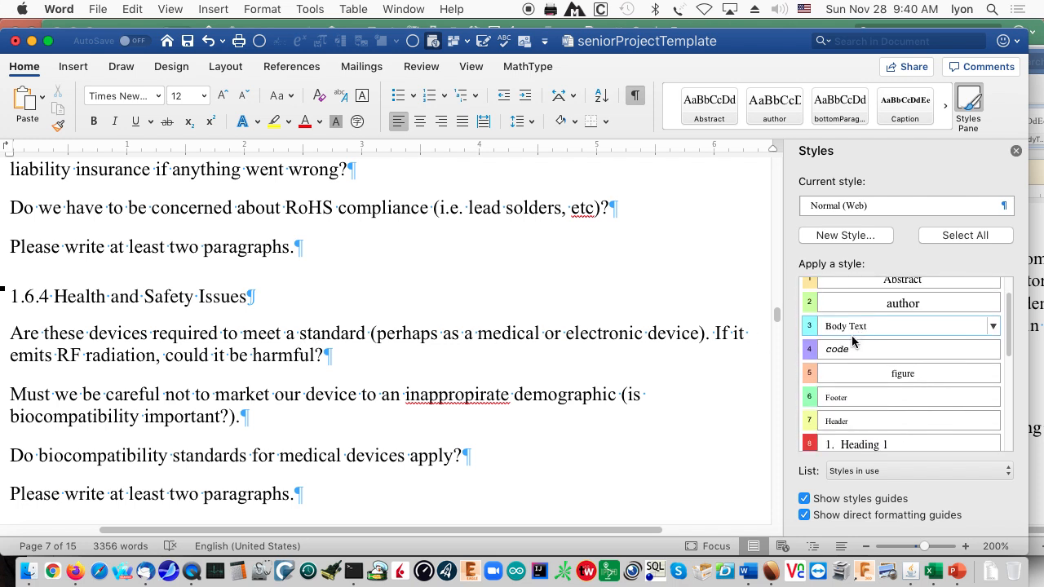
left_click(845, 325)
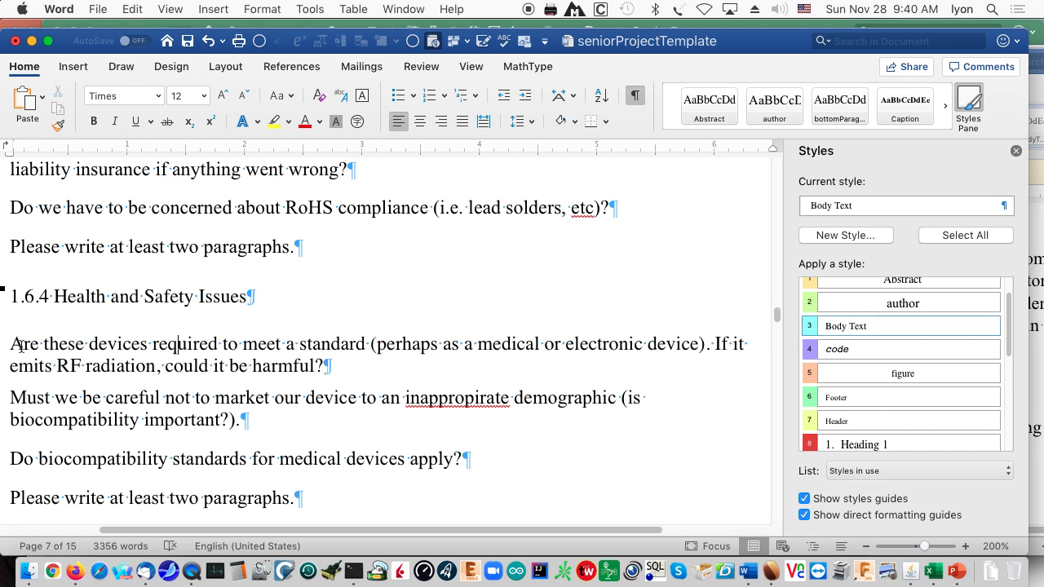
left_click_drag(8, 343, 407, 484)
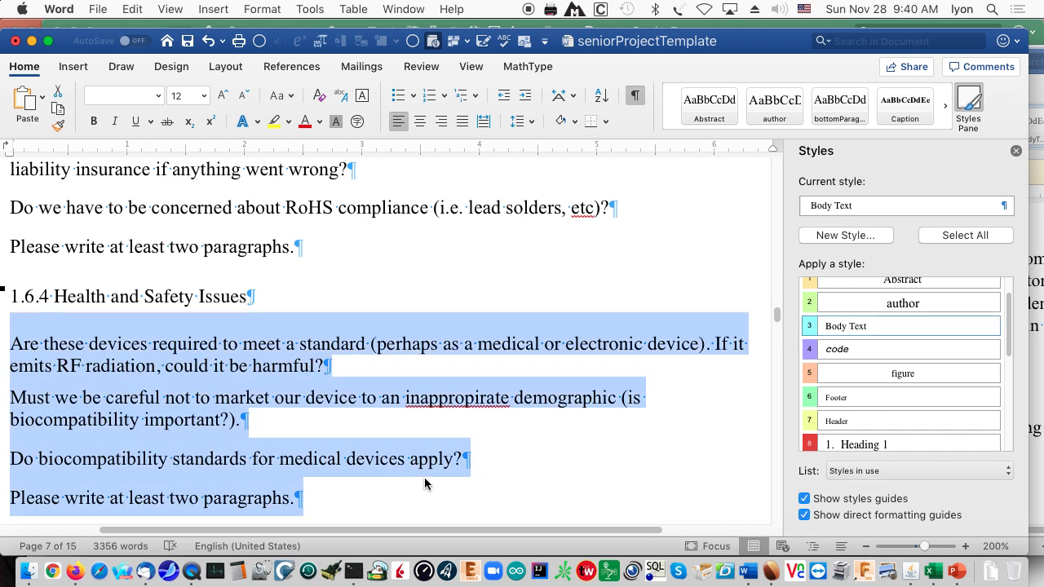
scroll(436, 466, "down", 2)
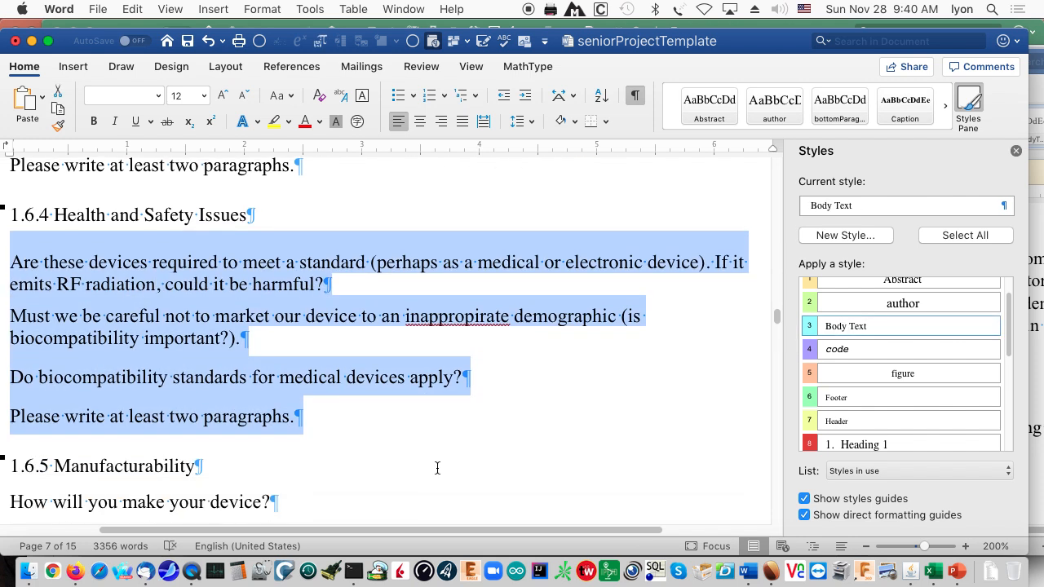
left_click(920, 325)
- Apply the Body Text style to every paragraph under heading 1.6.5 Manufacturability, from "How will you make your device?" to "Please write at least two paragraphs."
scroll(397, 358, "down", 4)
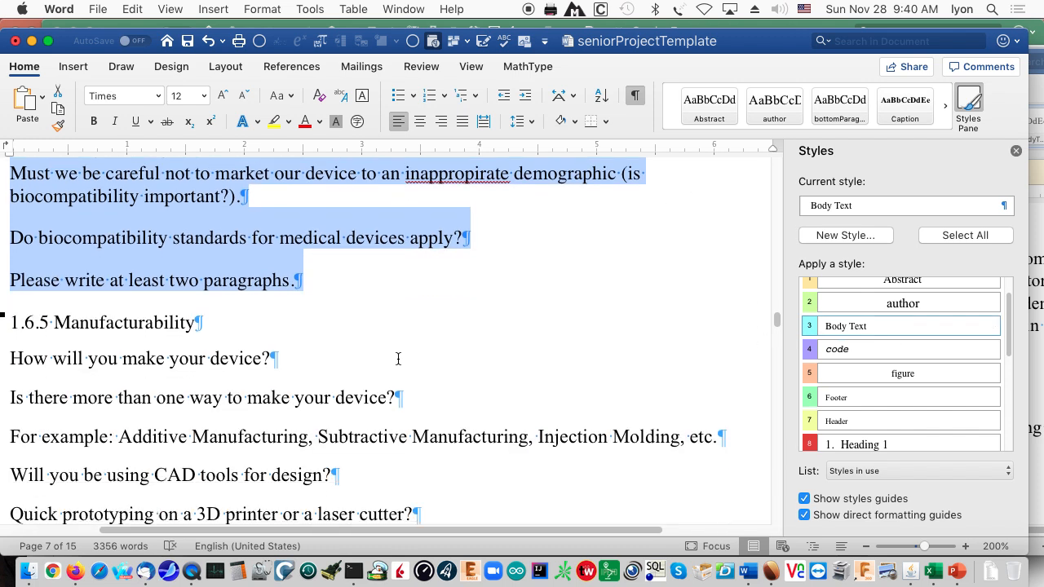
left_click(175, 324)
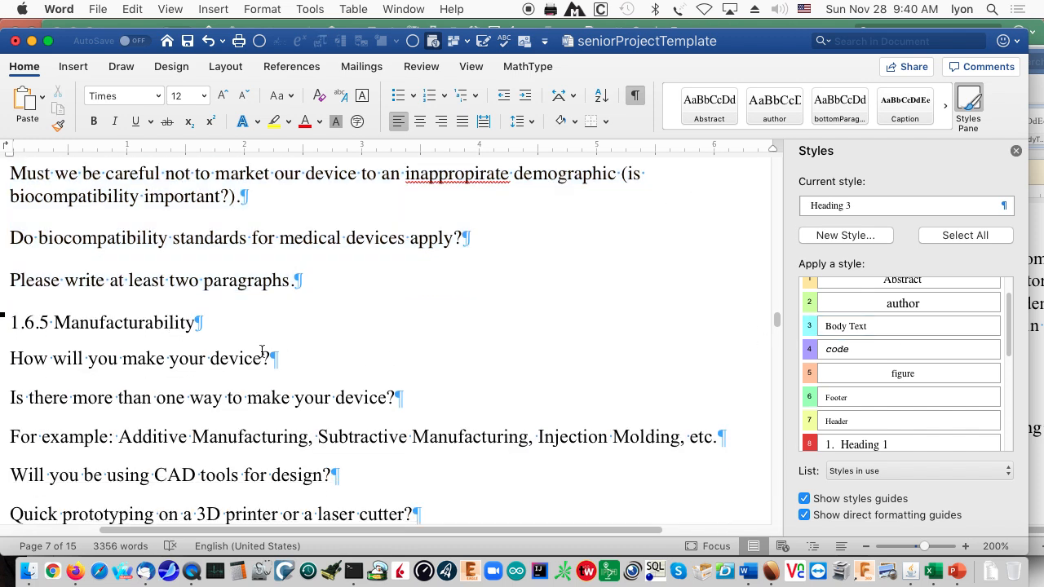
left_click(122, 358)
left_click_drag(7, 358, 392, 476)
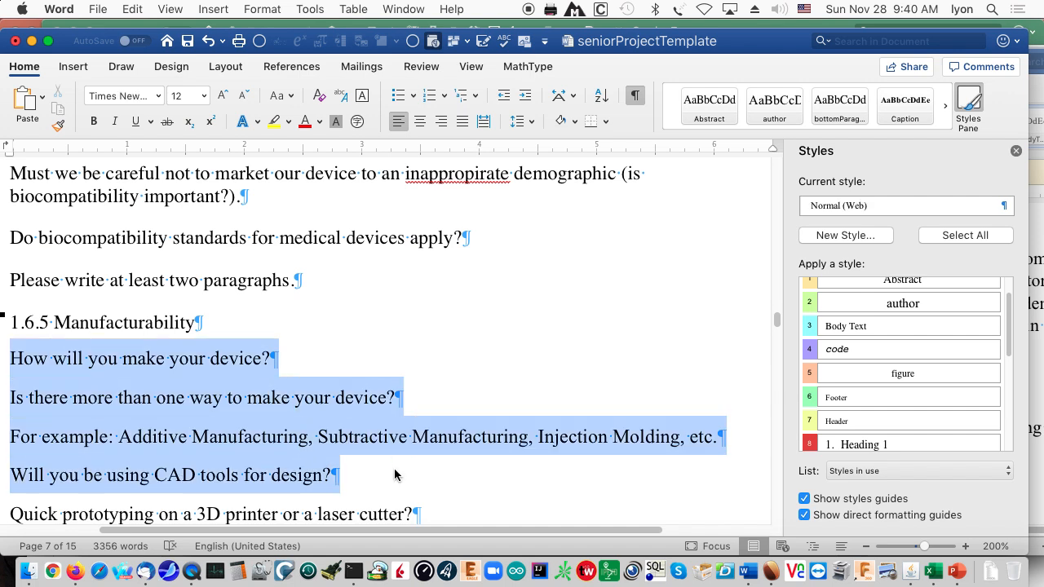
scroll(391, 475, "down", 5)
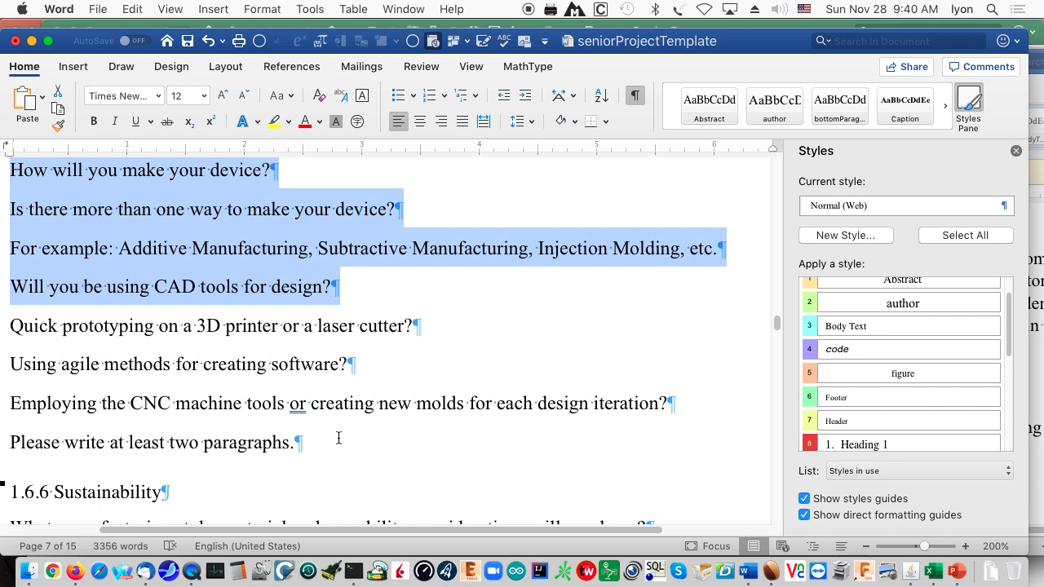
left_click(338, 438, "shift")
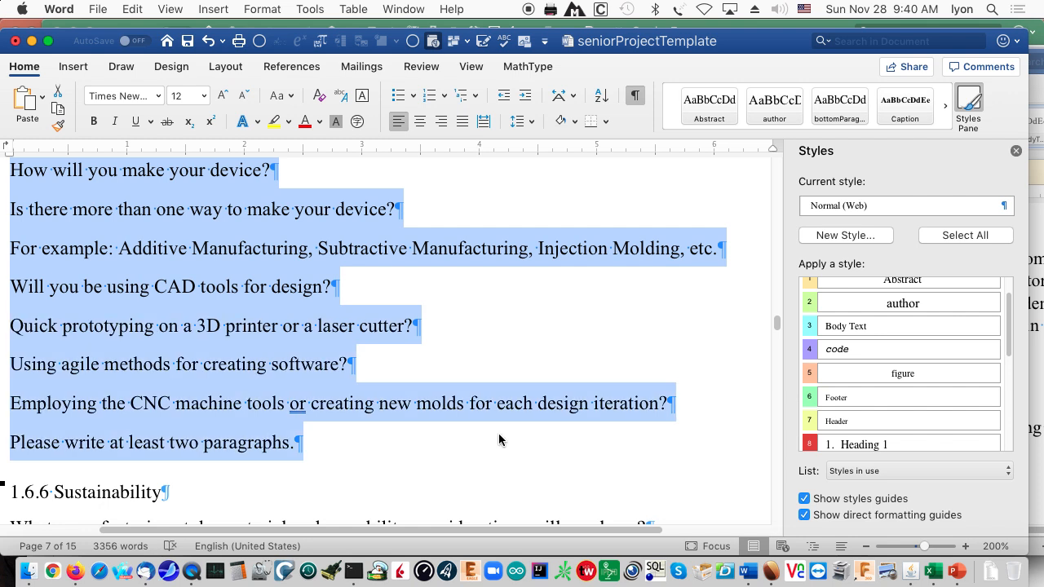
left_click(887, 326)
- Apply the Body Text style to the three paragraphs and the web link under heading 1.6.6 Sustainability
scroll(501, 342, "down", 2)
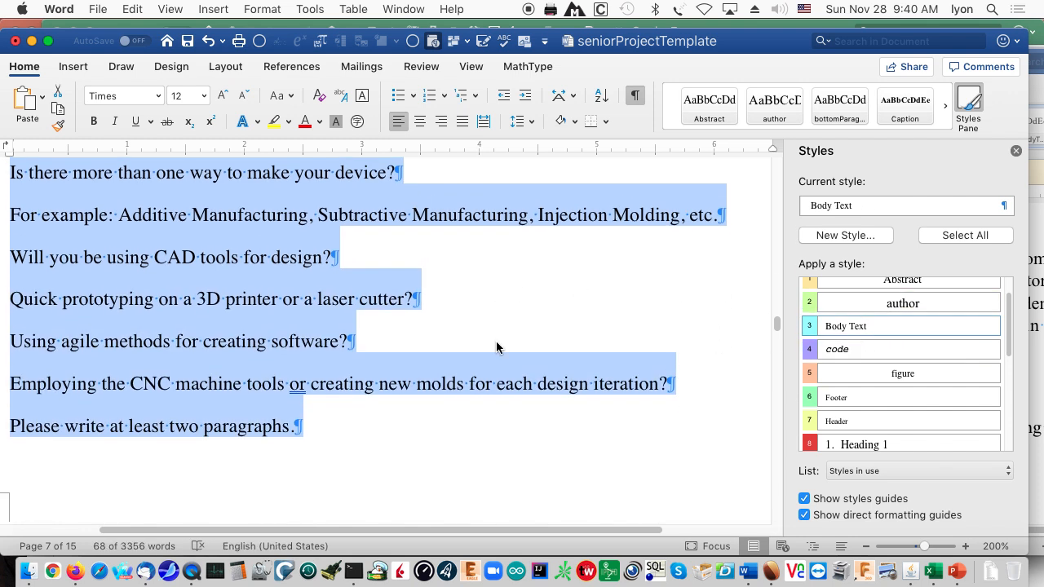
scroll(495, 347, "down", 4)
scroll(495, 346, "down", 5)
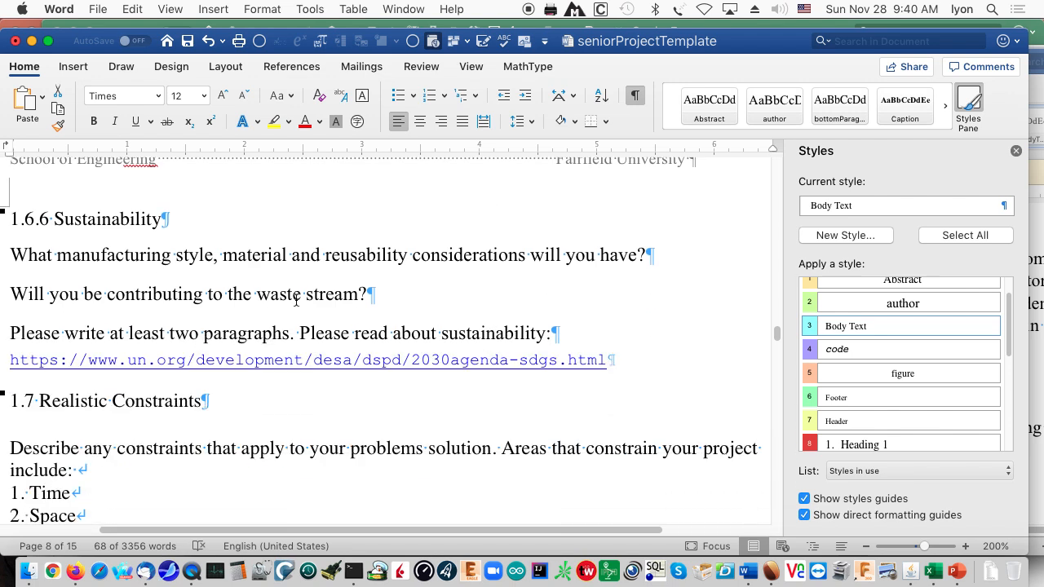
left_click(70, 260)
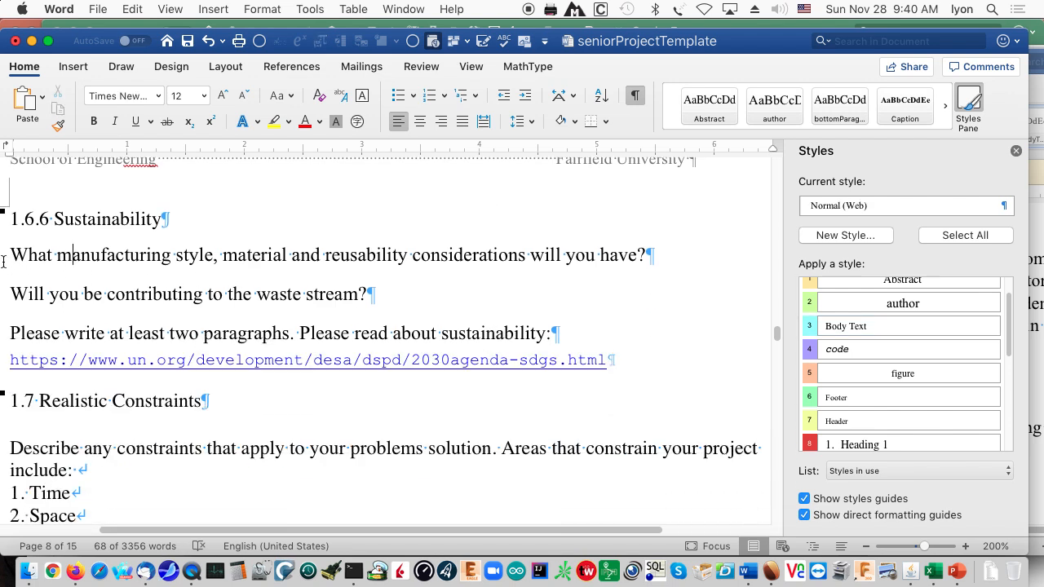
left_click_drag(3, 257, 634, 350)
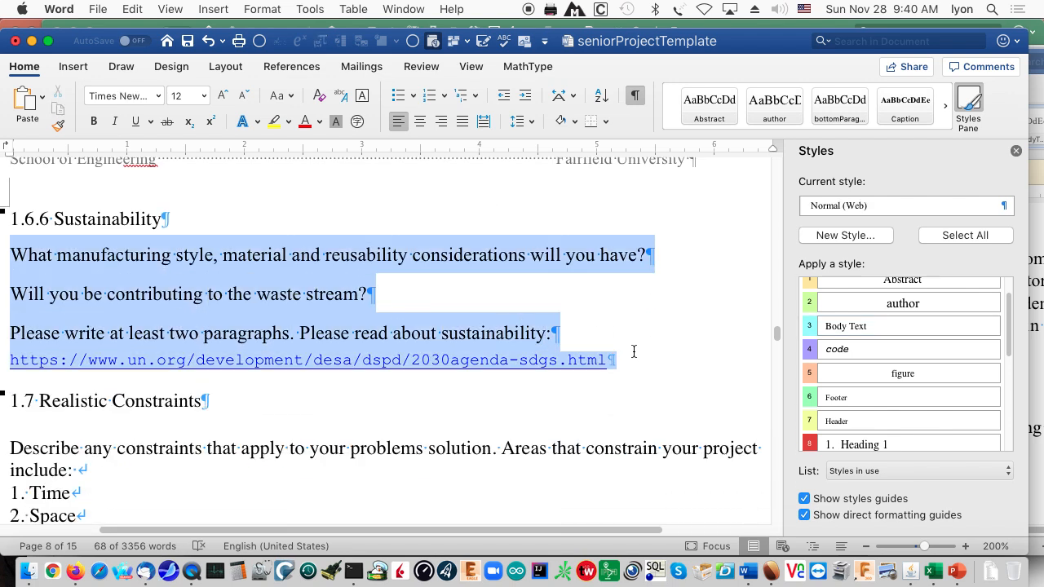
left_click(848, 326)
- Check the text style under 1.7 Realistic Constraints and look through its numbered list up to 1.8 Design Approaches
scroll(576, 333, "down", 4)
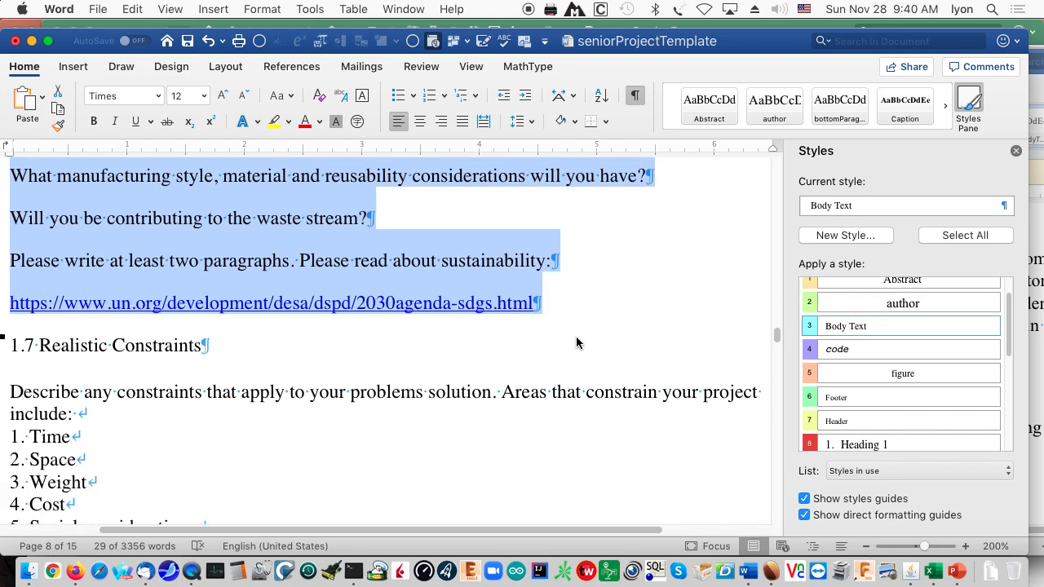
left_click(327, 325)
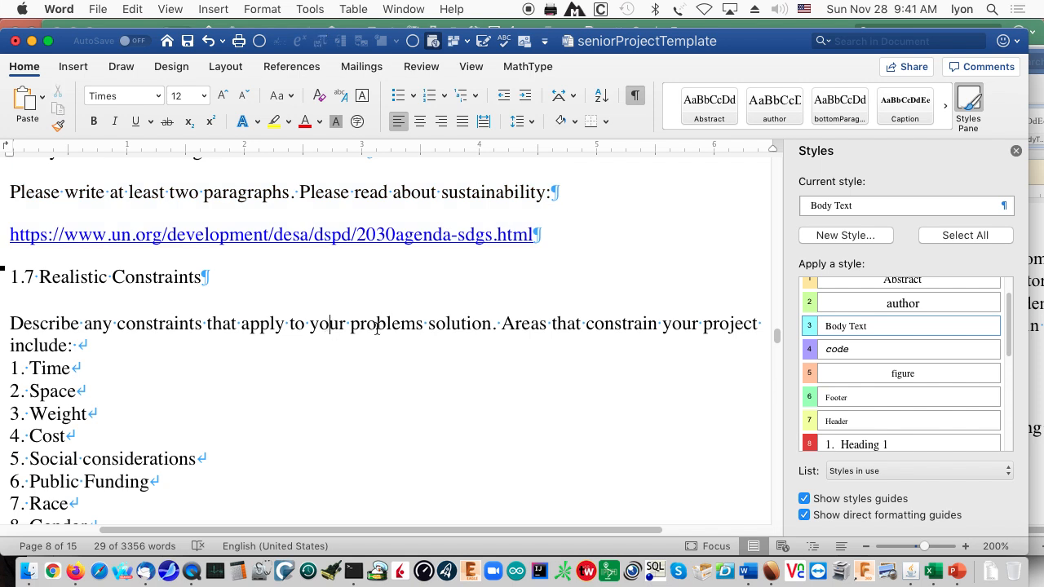
scroll(153, 379, "down", 3)
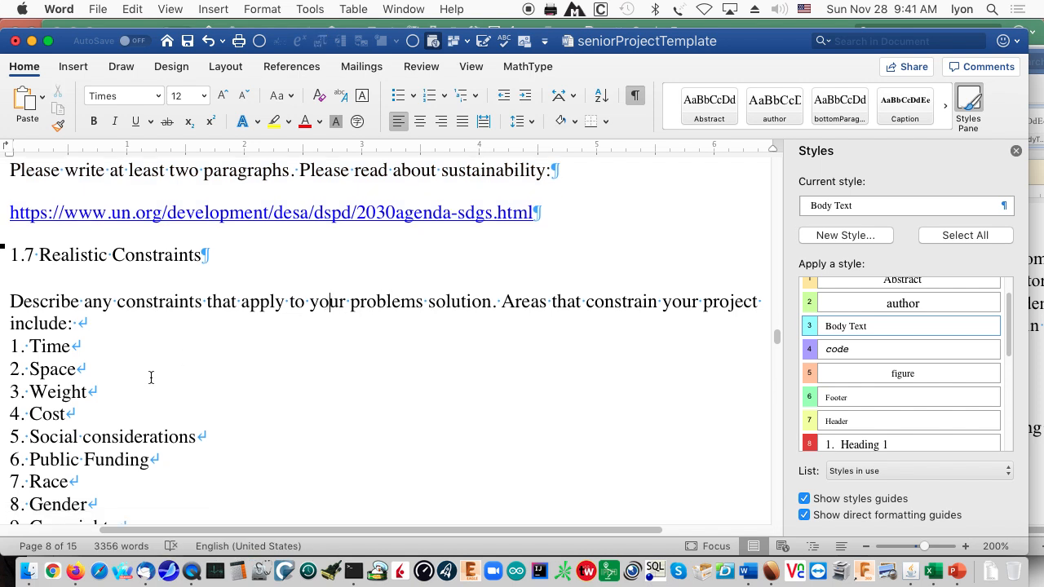
scroll(148, 379, "down", 5)
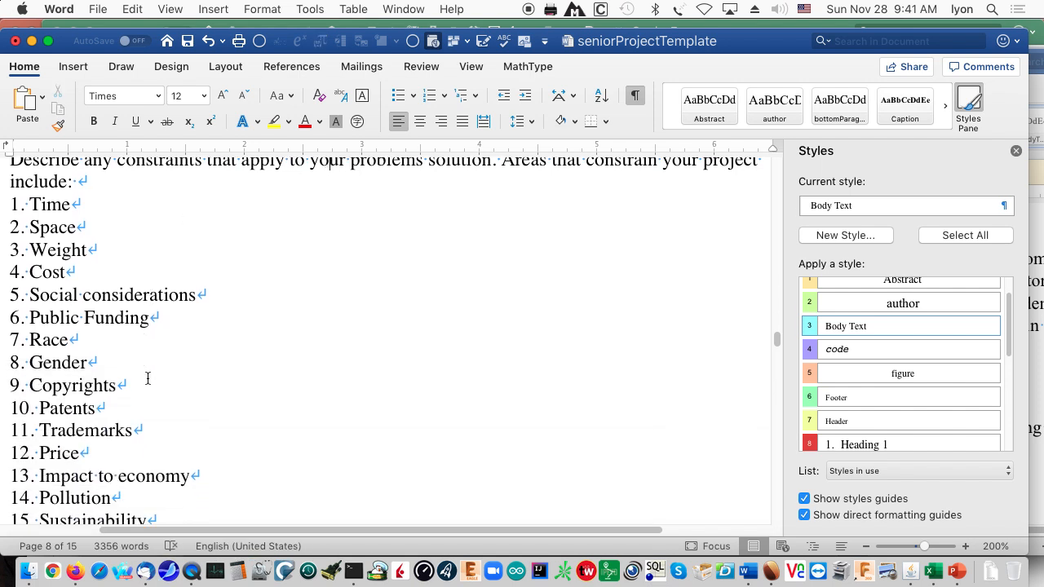
scroll(148, 378, "down", 5)
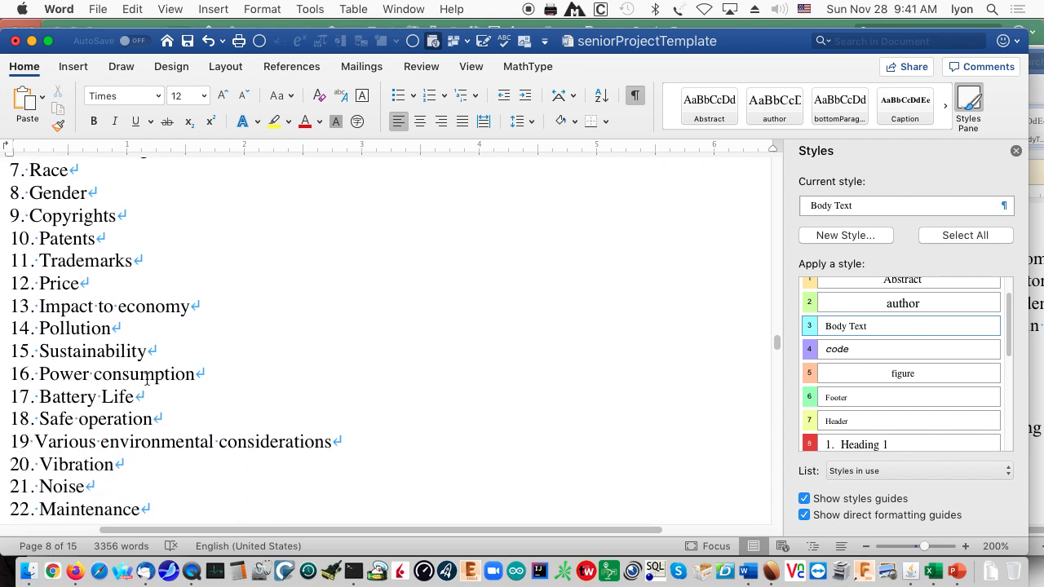
scroll(147, 378, "down", 3)
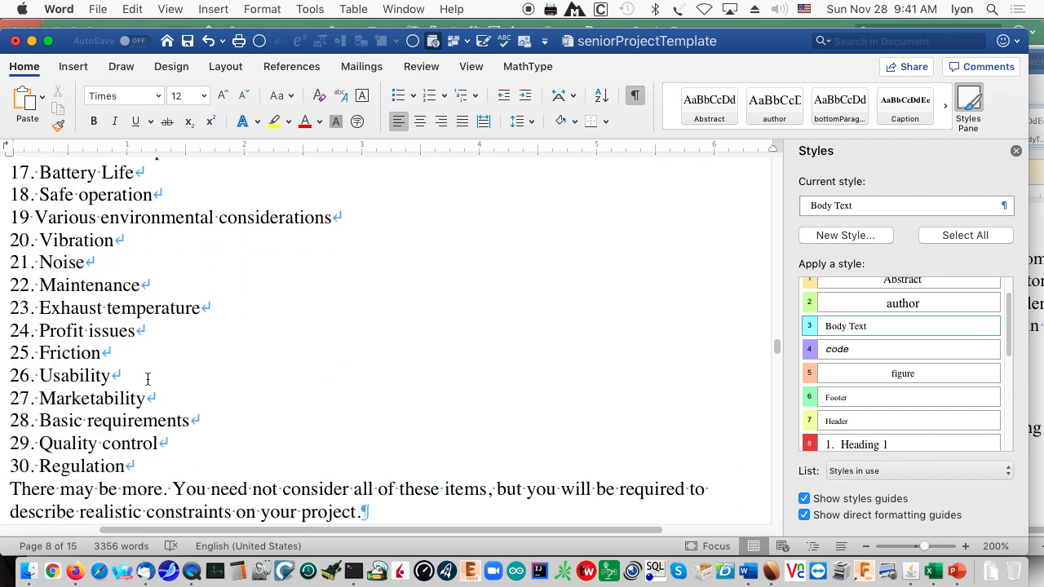
scroll(148, 379, "down", 5)
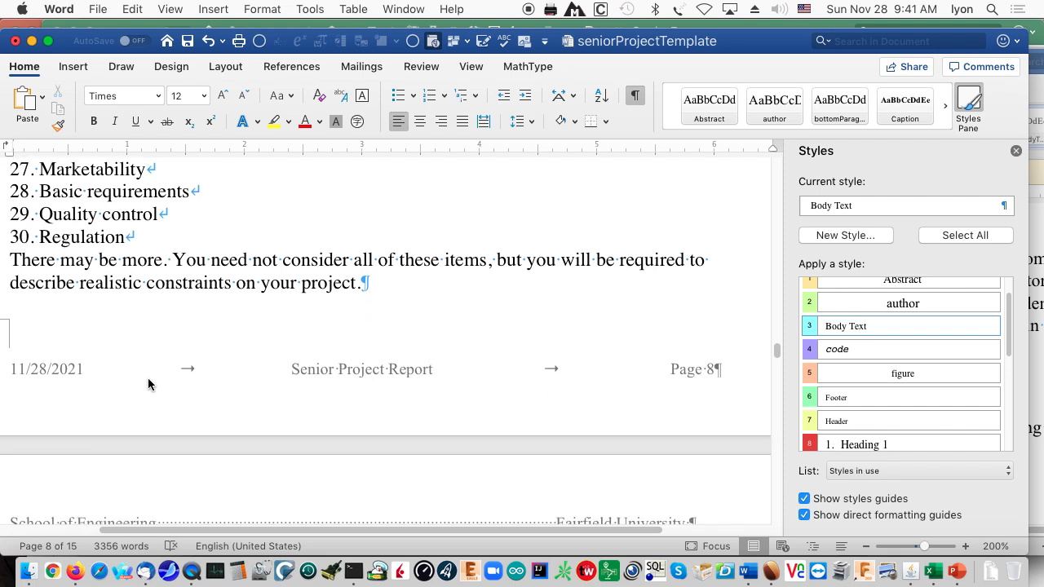
scroll(150, 377, "down", 8)
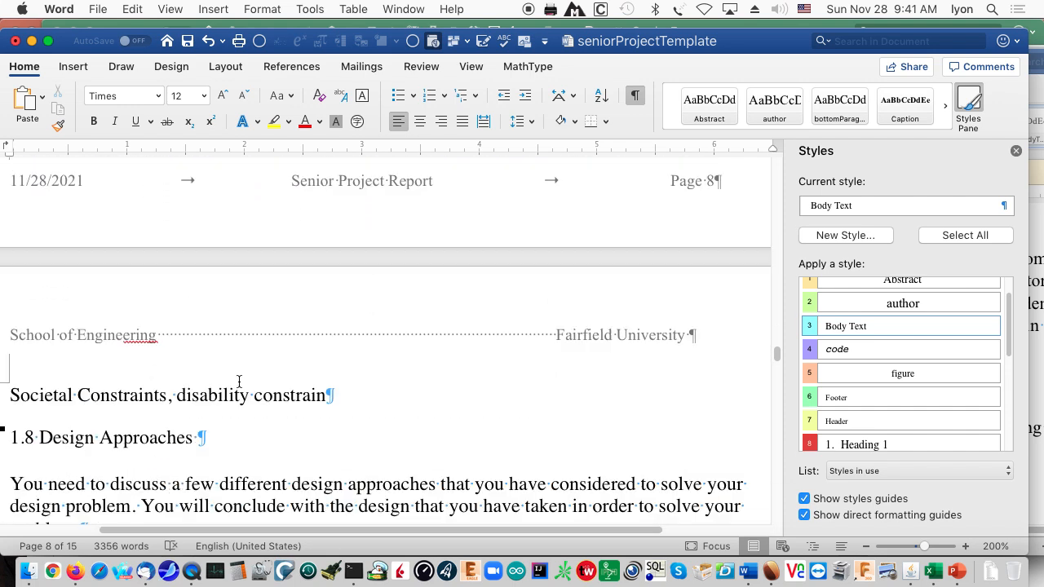
- Delete the stray line "Societal Constraints, disability constrain" above heading 1.8 Design Approaches
scroll(306, 382, "down", 3)
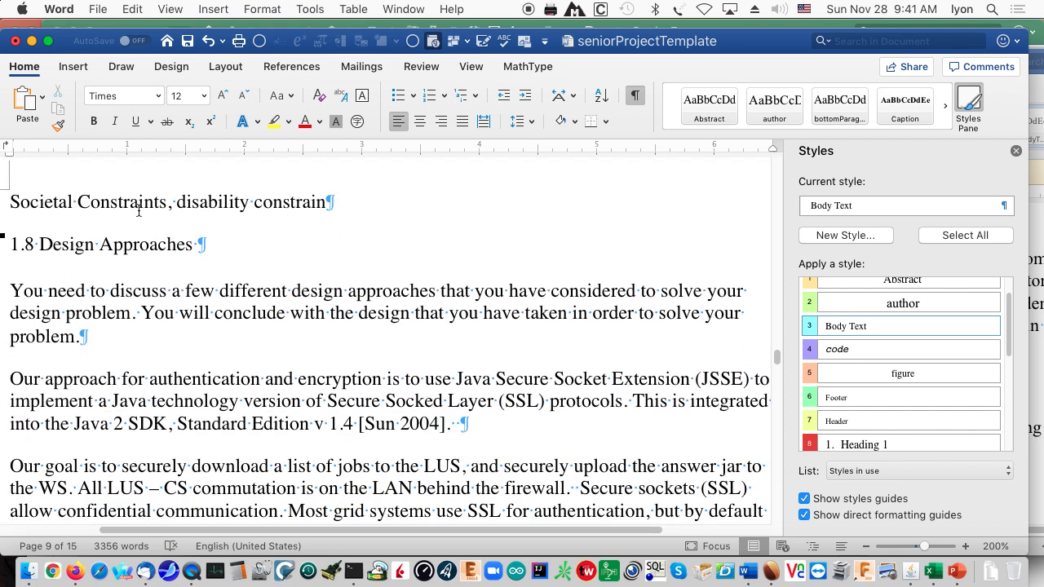
scroll(139, 211, "up", 10)
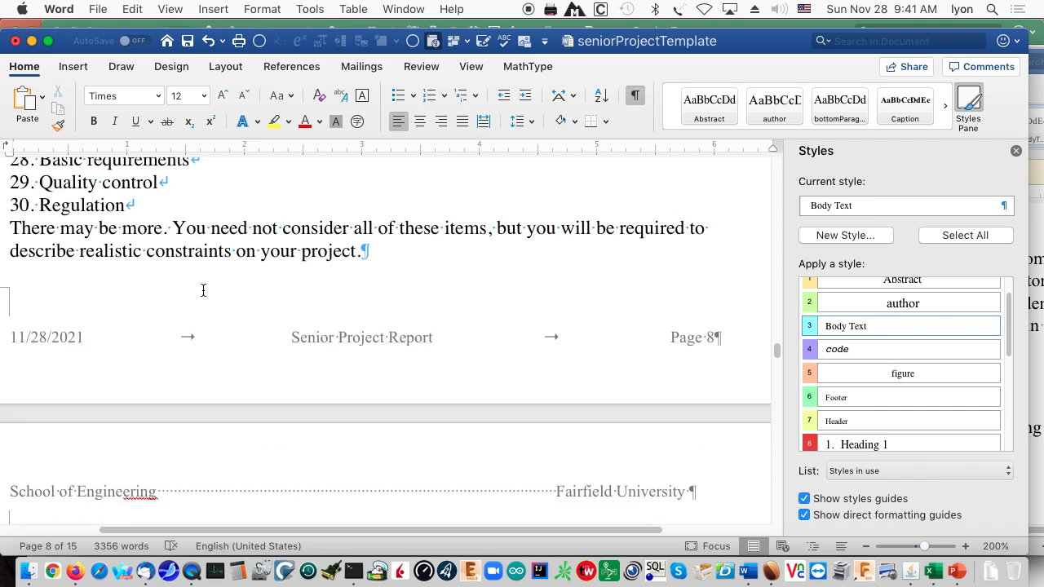
scroll(204, 291, "up", 4)
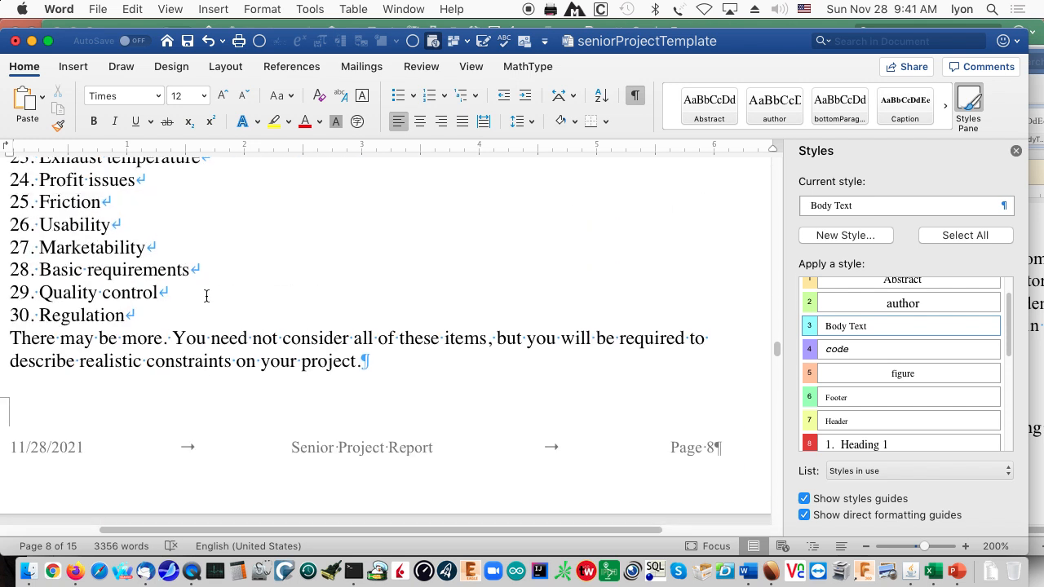
scroll(205, 291, "down", 8)
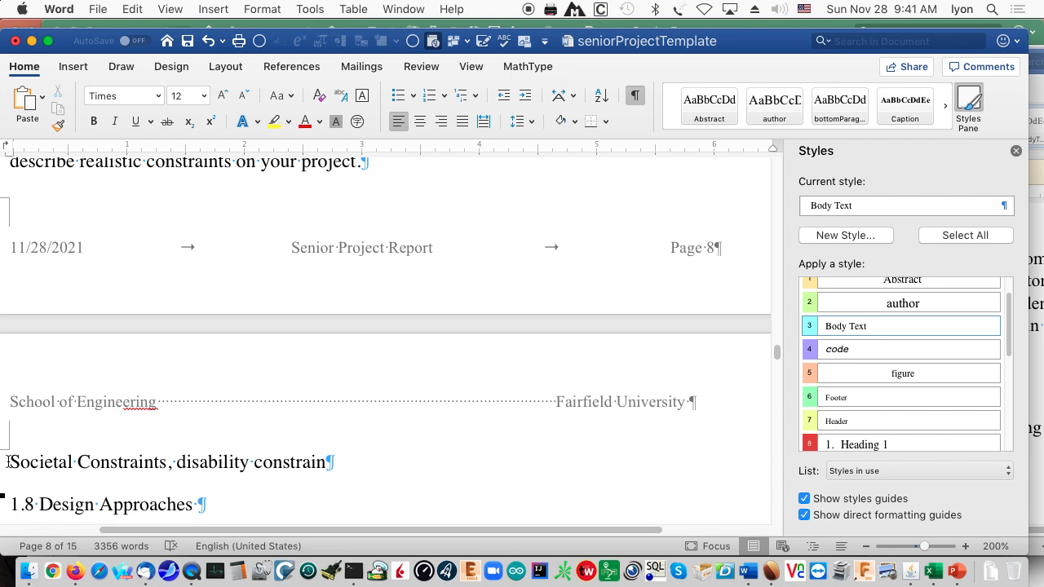
left_click_drag(7, 462, 340, 462)
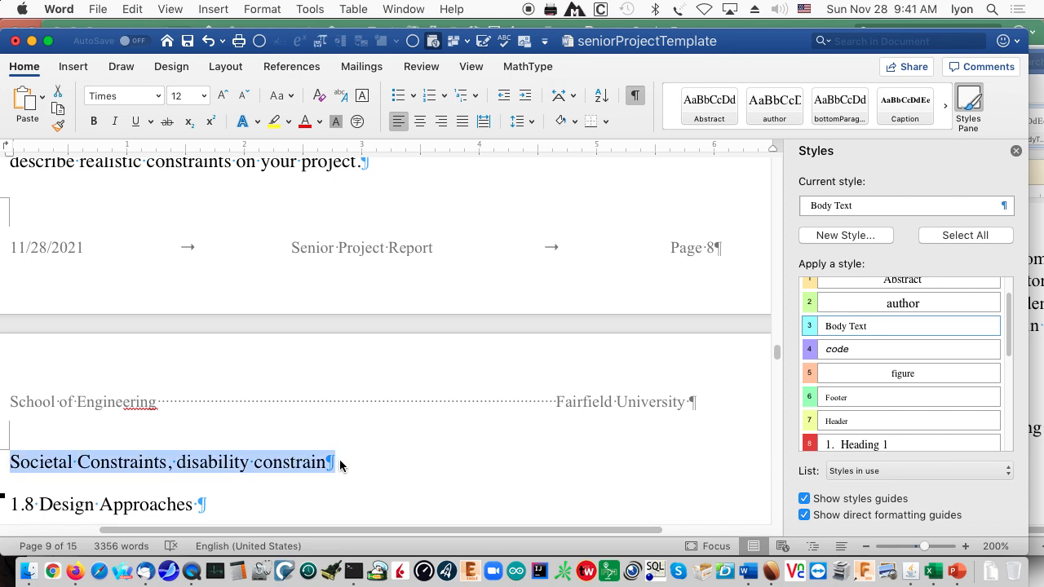
key("BackSpace")
- Split the first paragraph under 1.8 Design Approaches so that "You will conclude with the design" starts a new paragraph
scroll(351, 448, "down", 2)
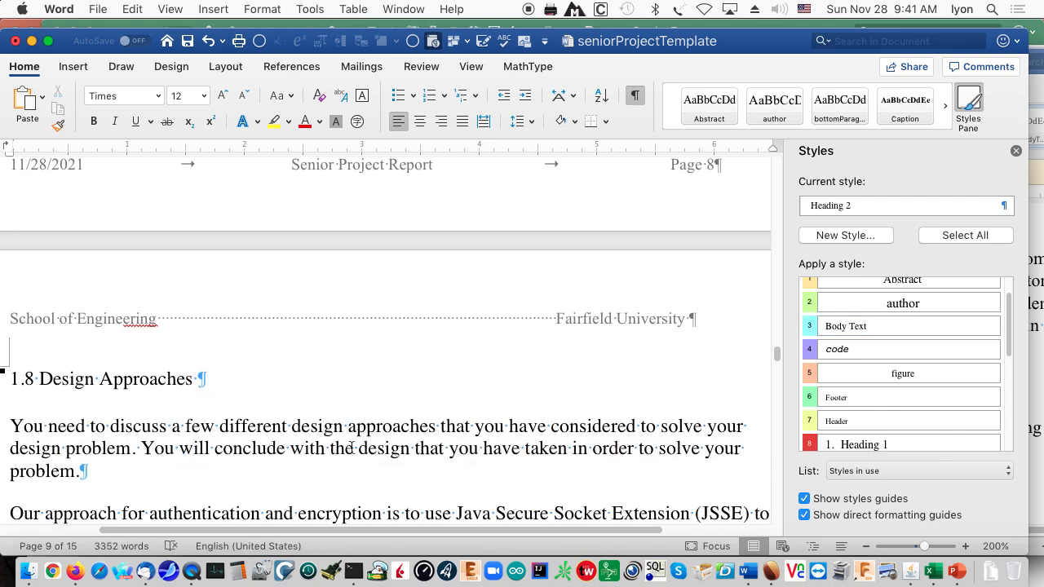
scroll(352, 448, "down", 3)
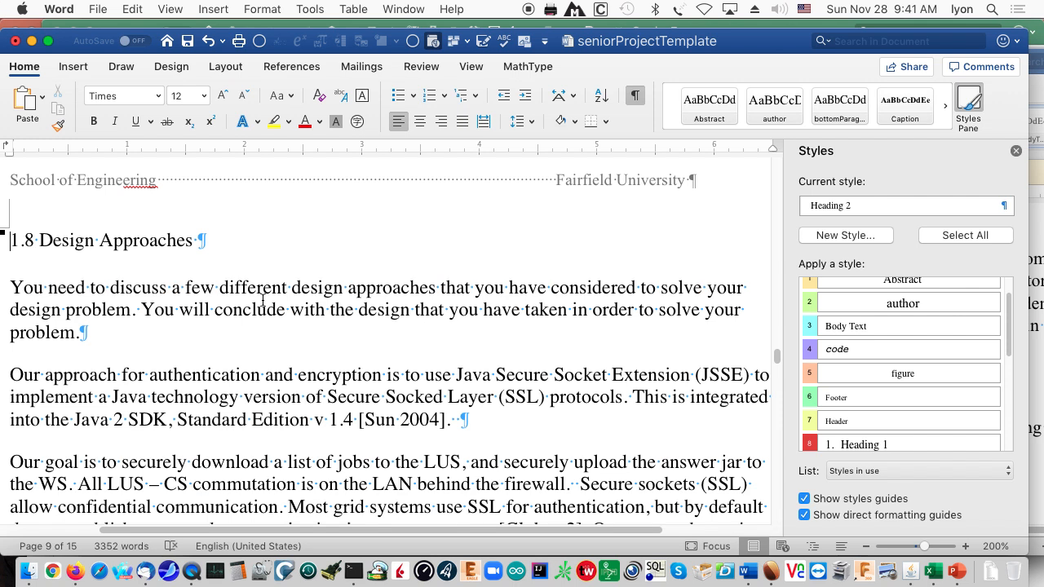
left_click(141, 309)
key("Return")
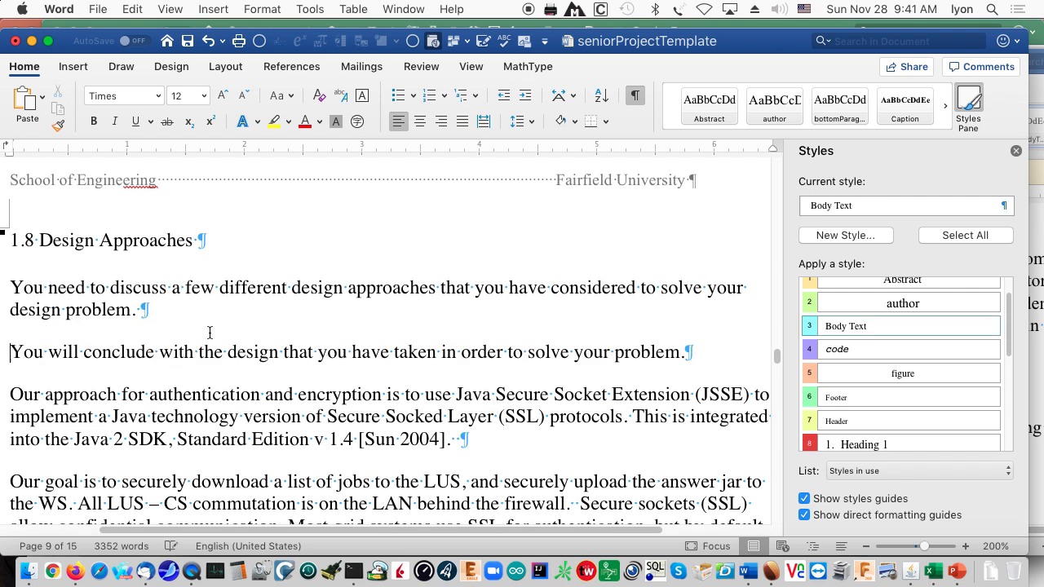
- Check the paragraph style in 1.8 Design Approaches and review the formatting through 2 Literature Survey up to 3 Design Approach
left_click(174, 394)
left_click_drag(13, 394, 198, 465)
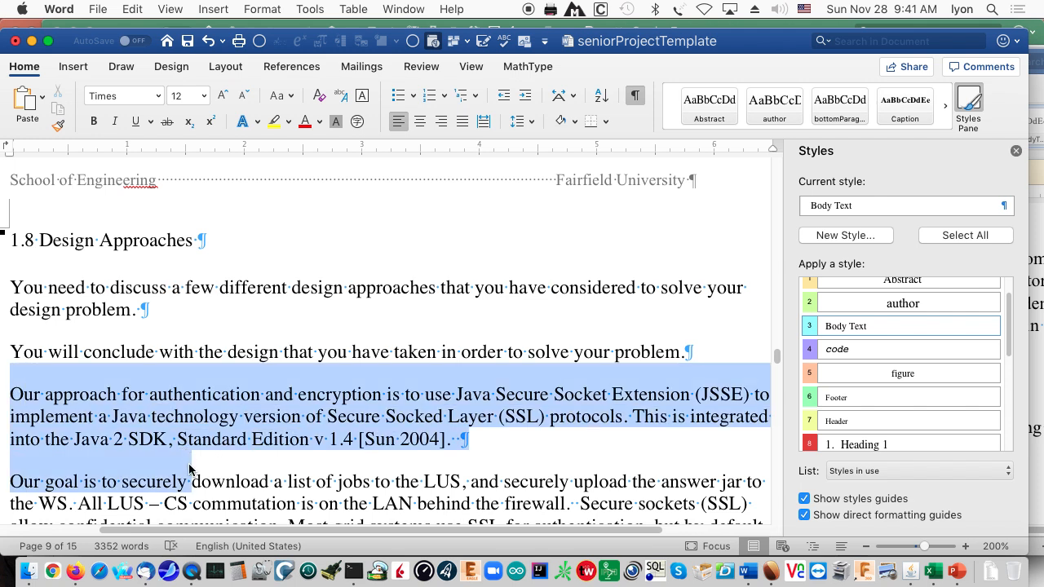
scroll(227, 428, "down", 3)
scroll(228, 427, "down", 15)
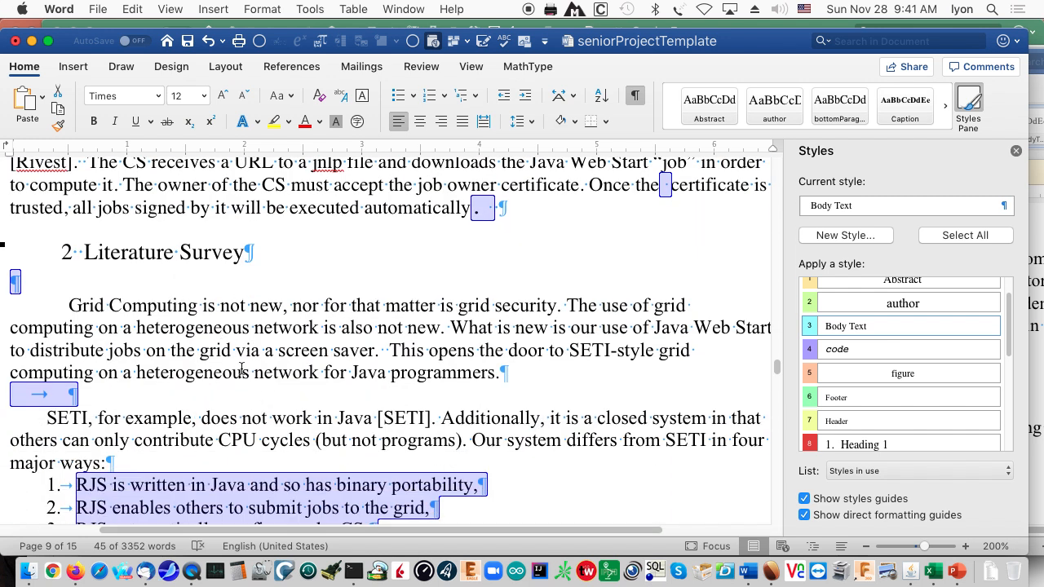
scroll(242, 368, "down", 3)
scroll(257, 399, "down", 5)
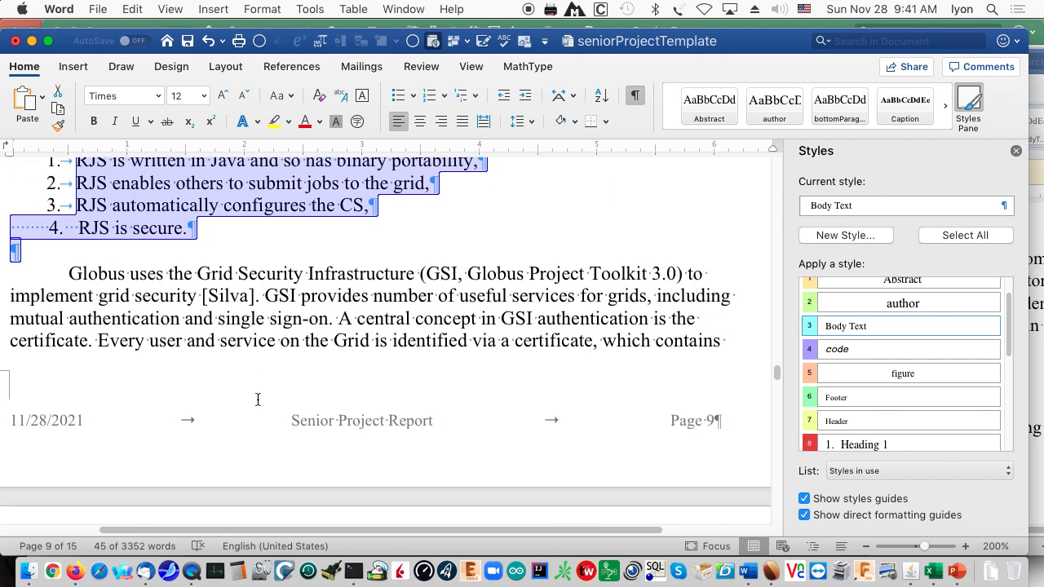
scroll(257, 400, "down", 12)
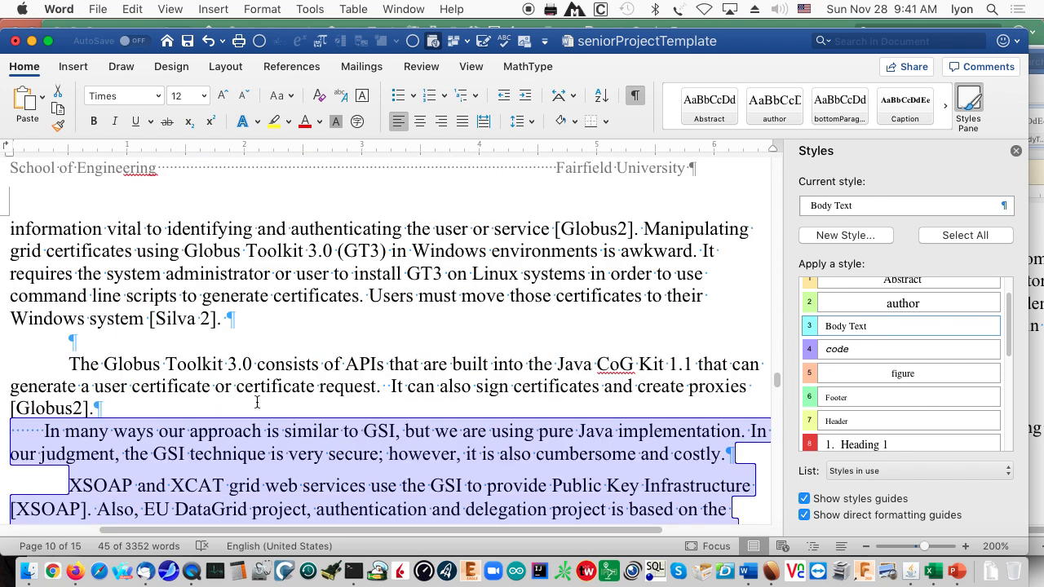
scroll(257, 401, "down", 11)
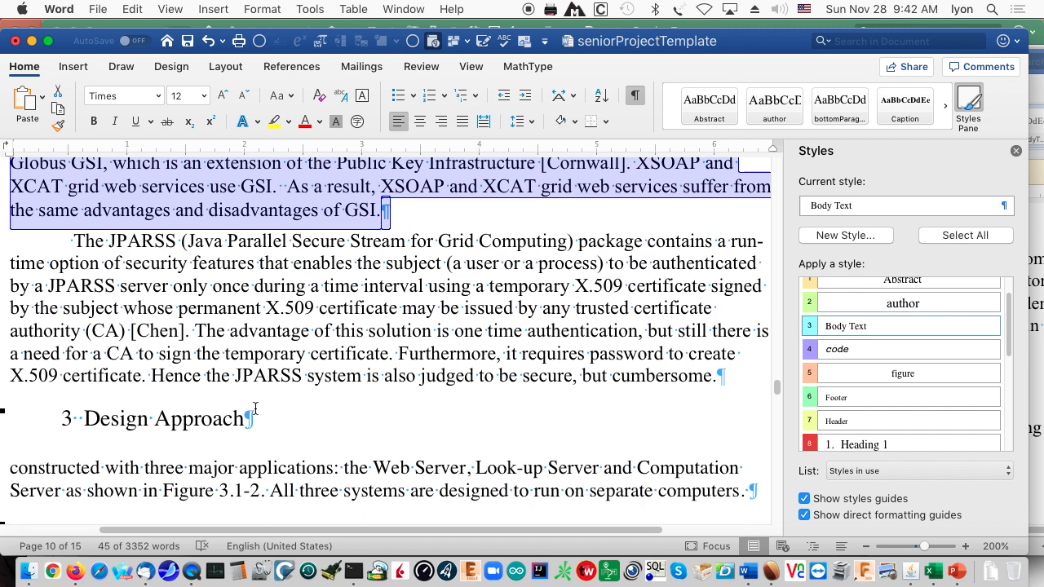
scroll(256, 409, "down", 5)
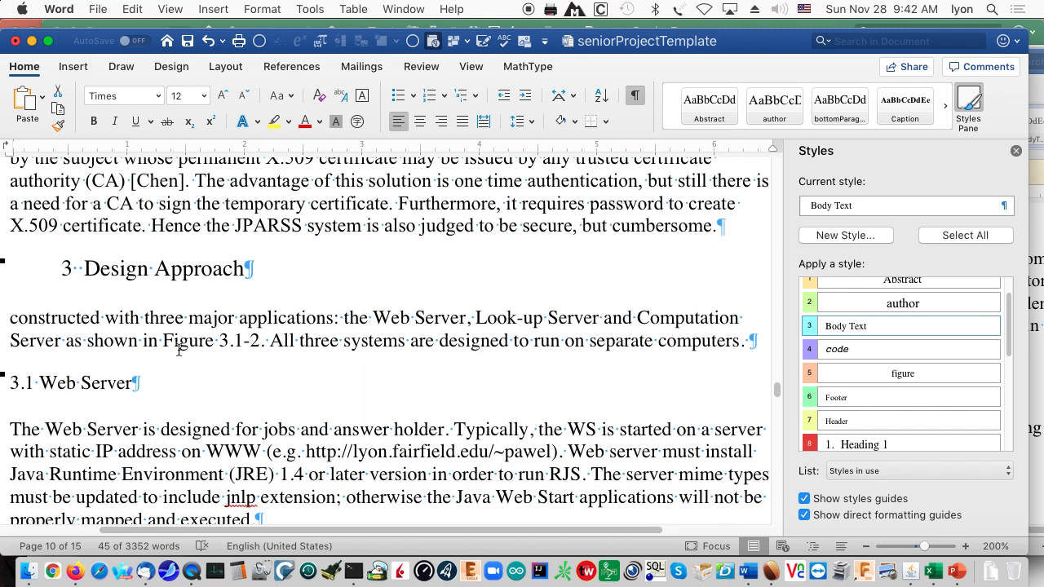
- Reapply the plain Heading 1 style to the heading "3 Design Approach"
left_click(113, 278)
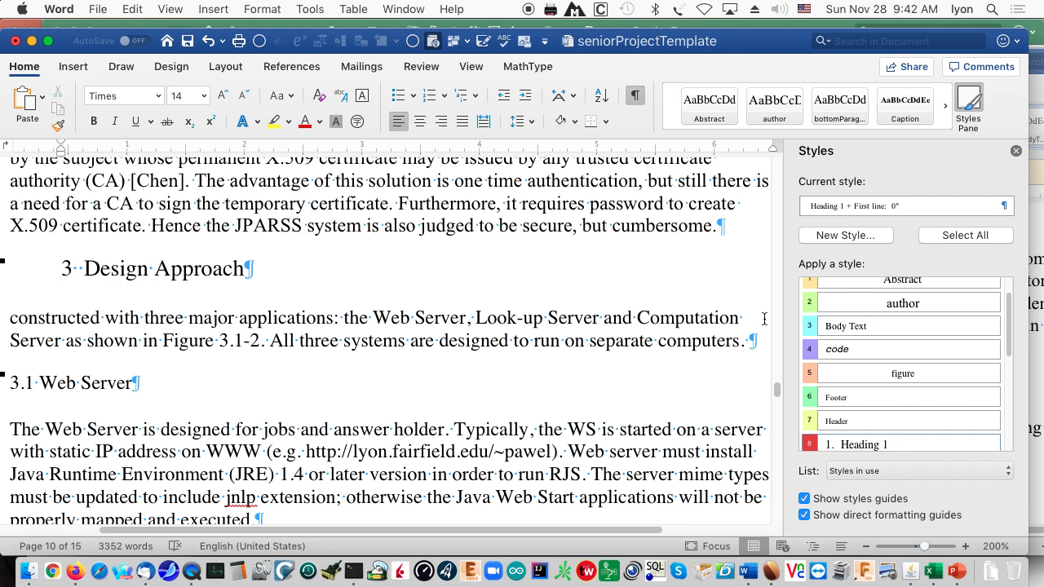
scroll(870, 447, "down", 1)
left_click(870, 440)
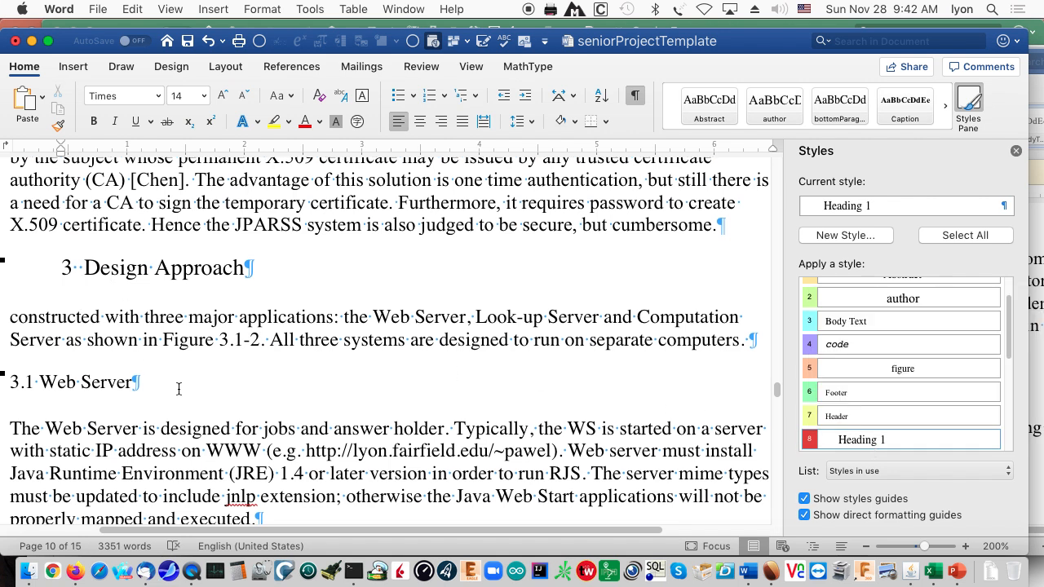
- Review the formatting from 3.1 Web Server to 5 Conclusion and check the styles of the Figure 4.4 image and its caption
scroll(185, 388, "down", 2)
scroll(185, 388, "down", 10)
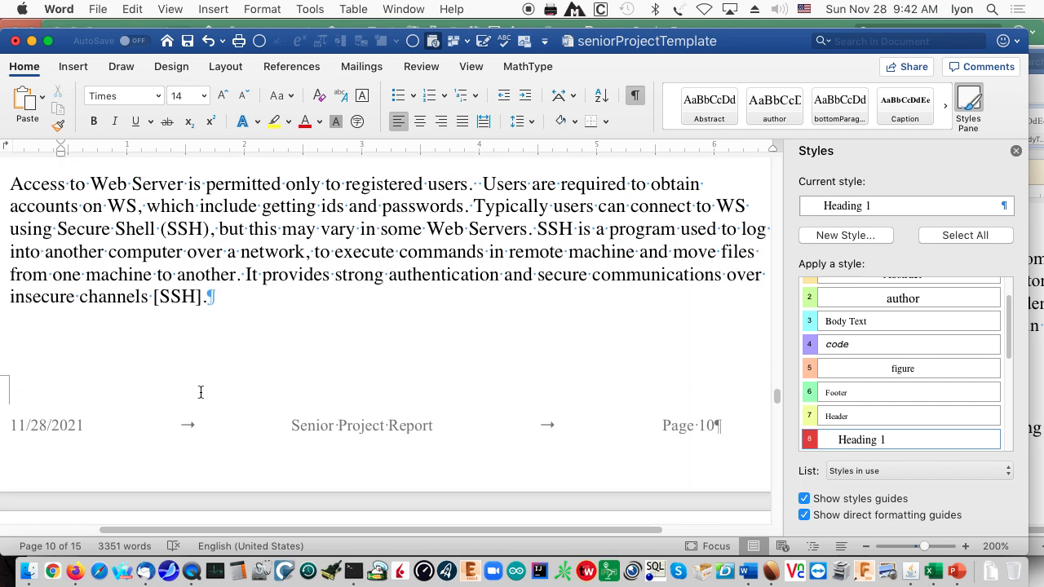
scroll(200, 396, "down", 15)
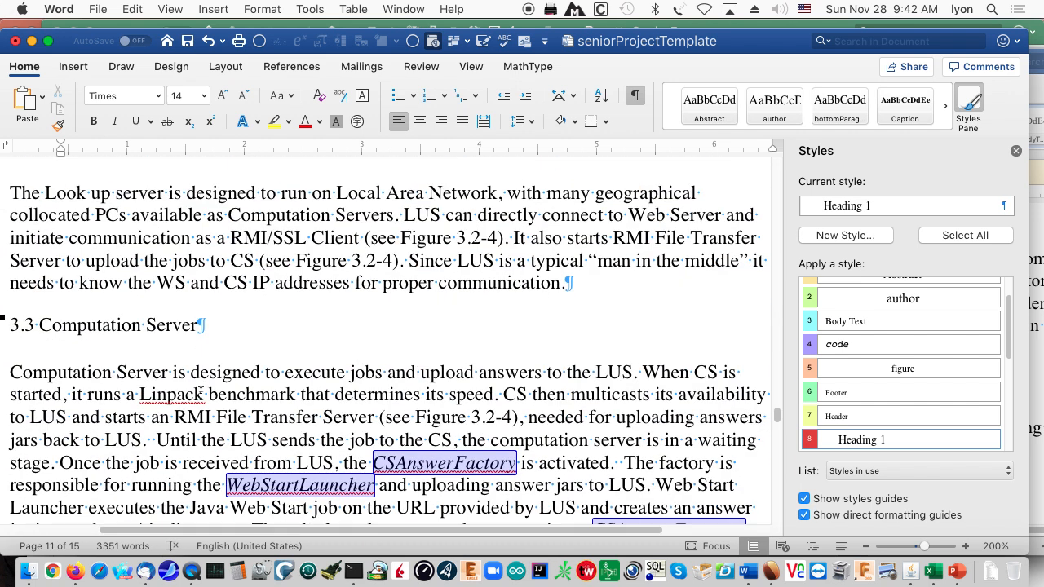
scroll(200, 396, "down", 15)
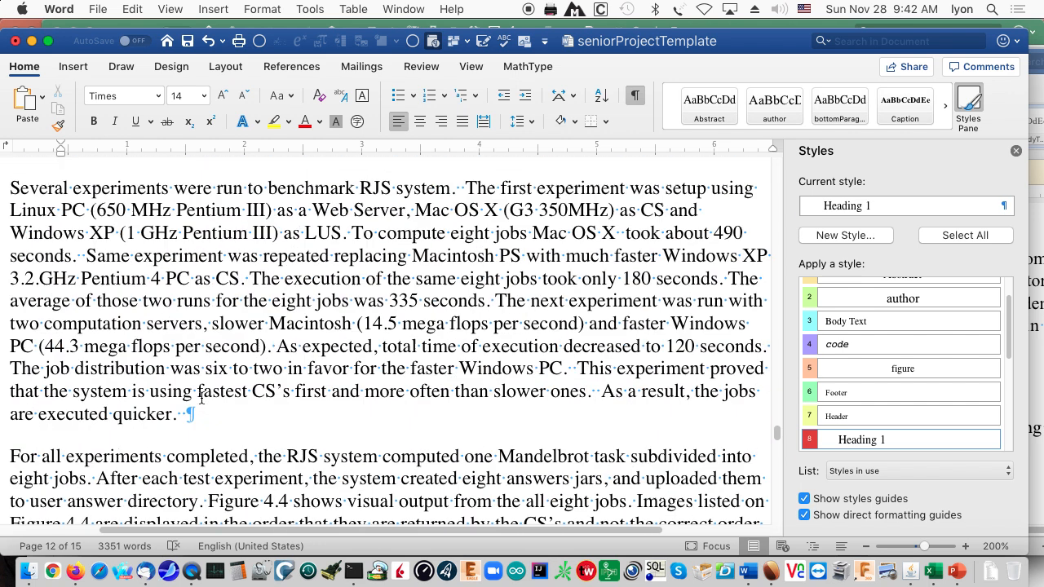
scroll(201, 400, "down", 10)
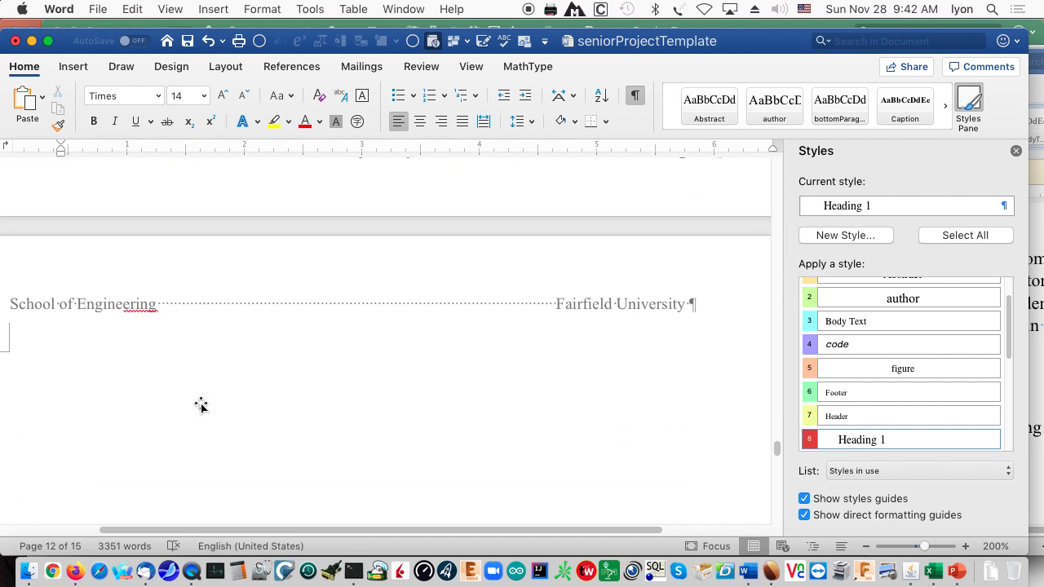
scroll(201, 406, "down", 10)
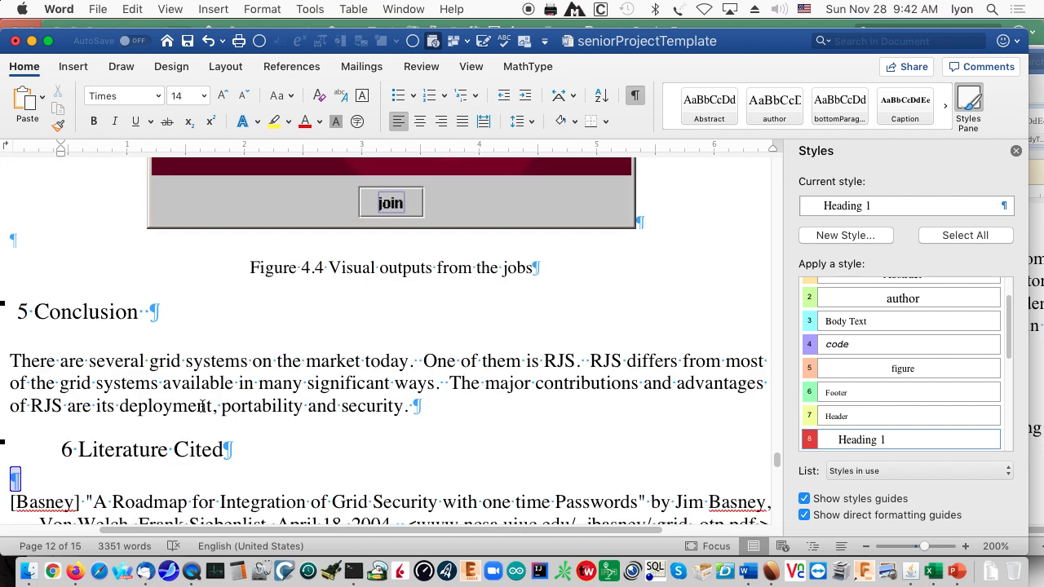
scroll(200, 406, "up", 5)
left_click(354, 303)
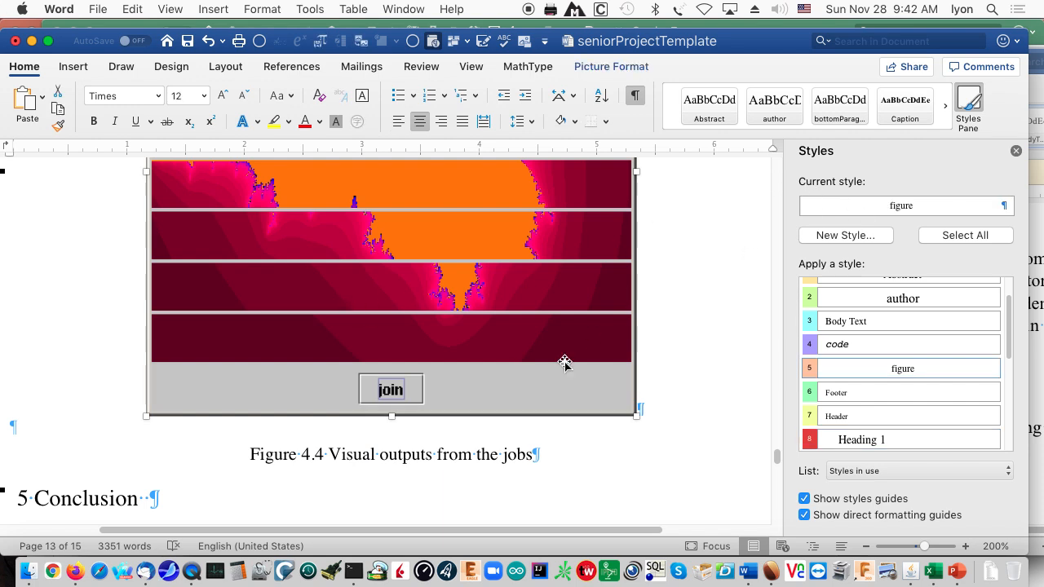
left_click(471, 457)
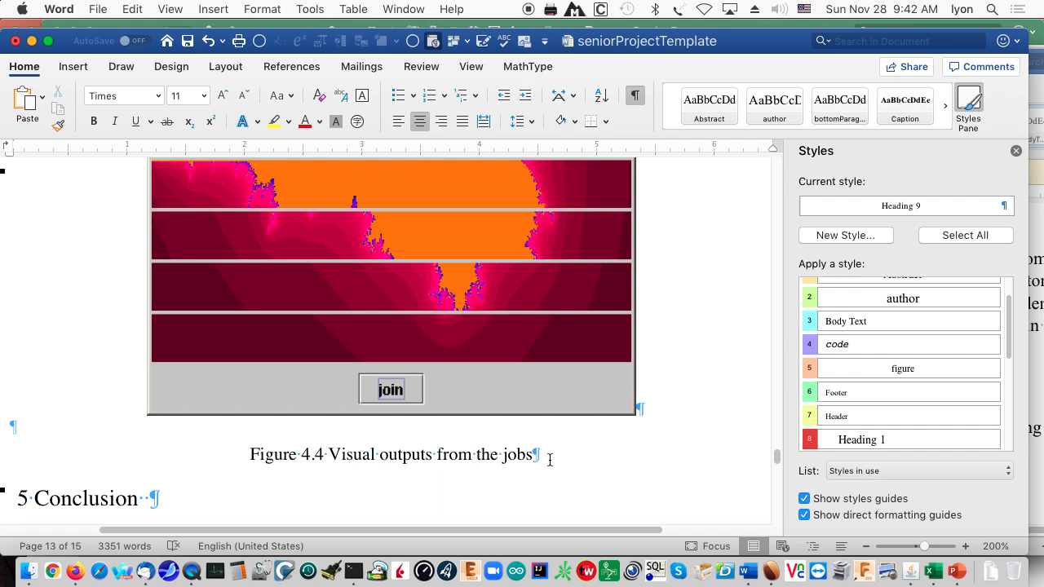
- Check the style of the heading "6 Literature Cited" and look through the references up to Appendix A. Team Resumes
scroll(549, 459, "down", 6)
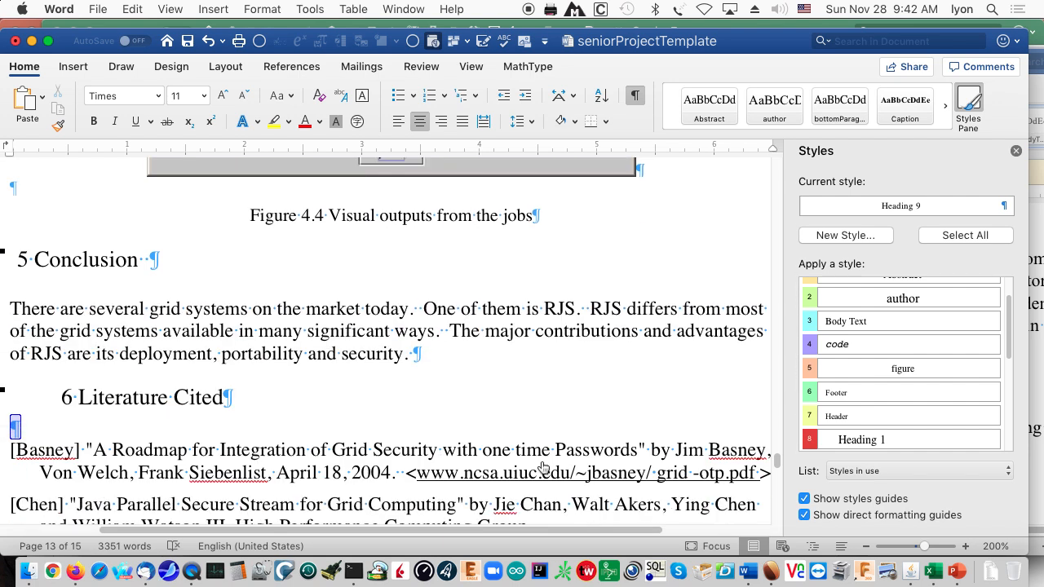
scroll(543, 466, "down", 1)
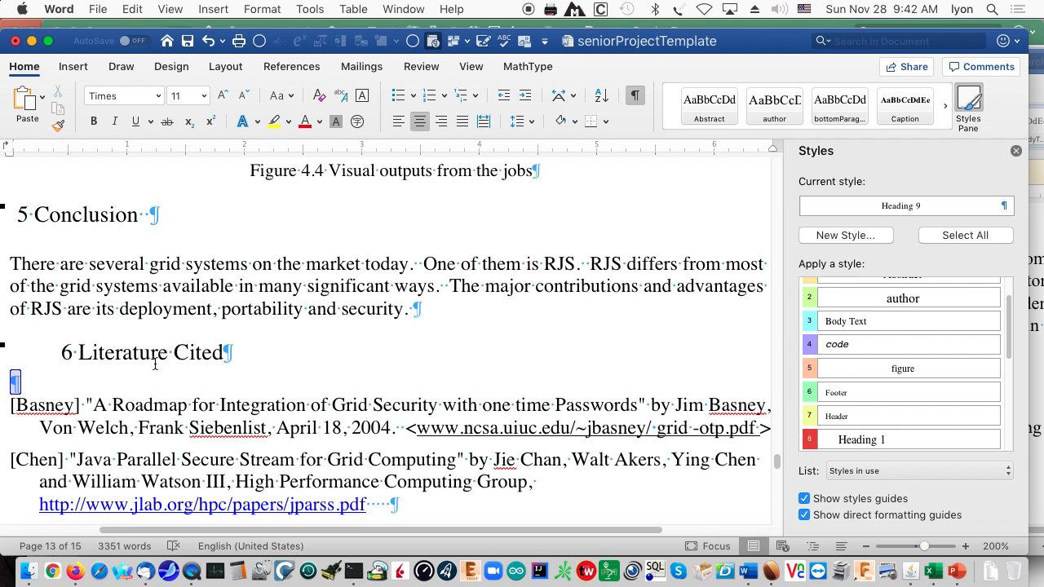
left_click(309, 353)
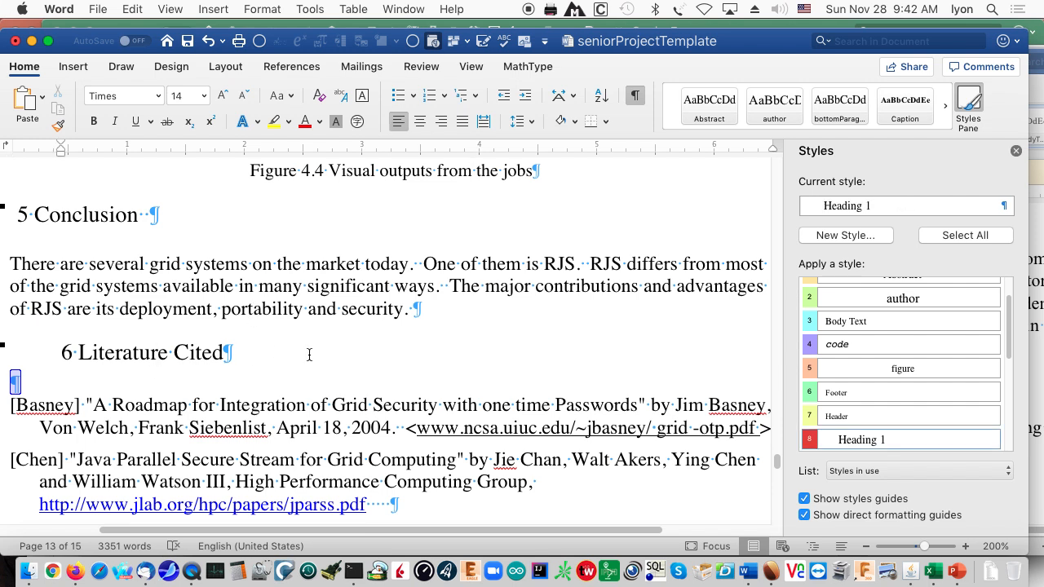
scroll(329, 362, "down", 1)
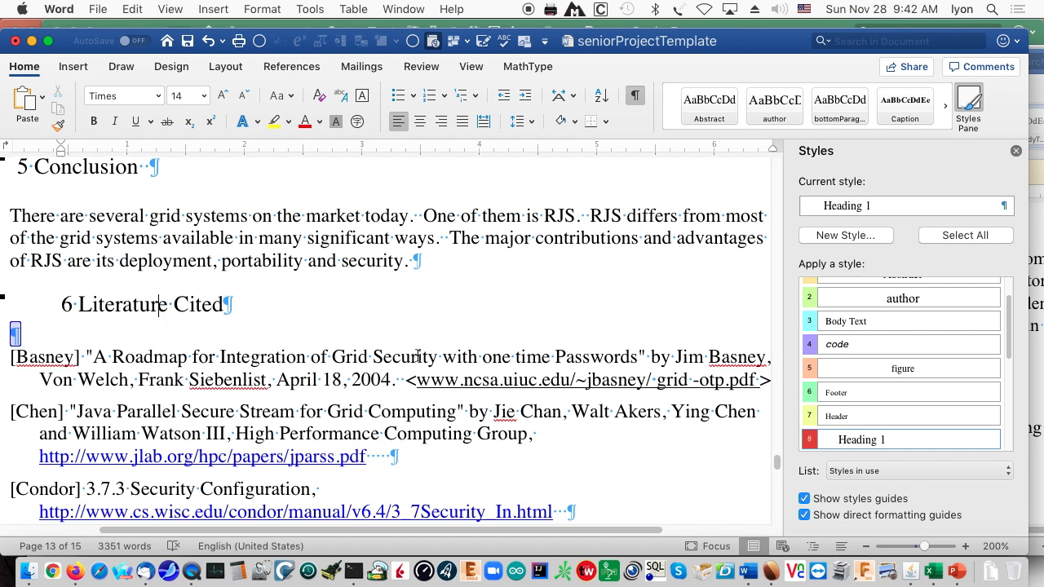
scroll(416, 365, "down", 1)
scroll(415, 365, "down", 15)
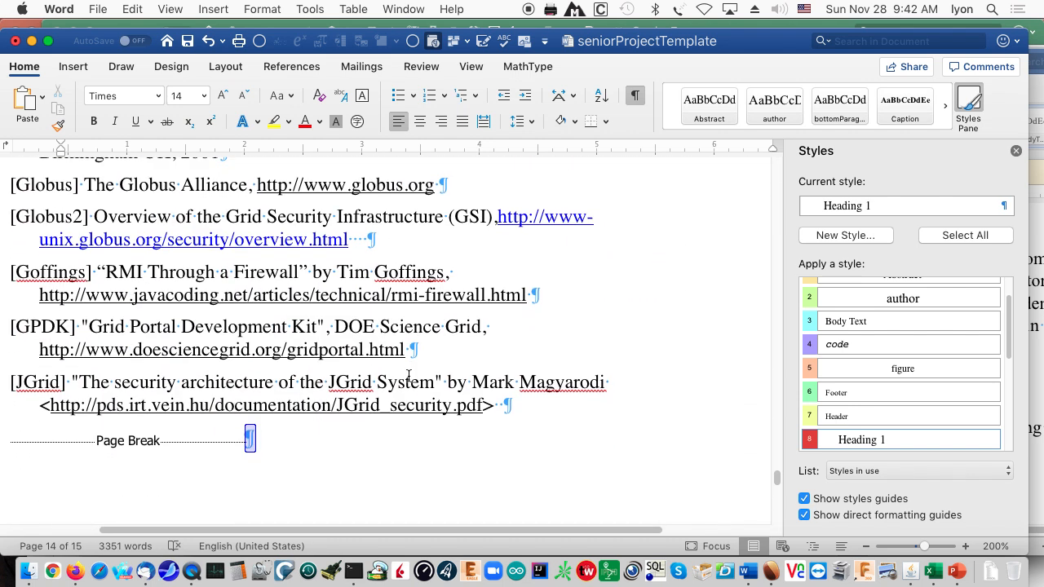
scroll(406, 380, "down", 10)
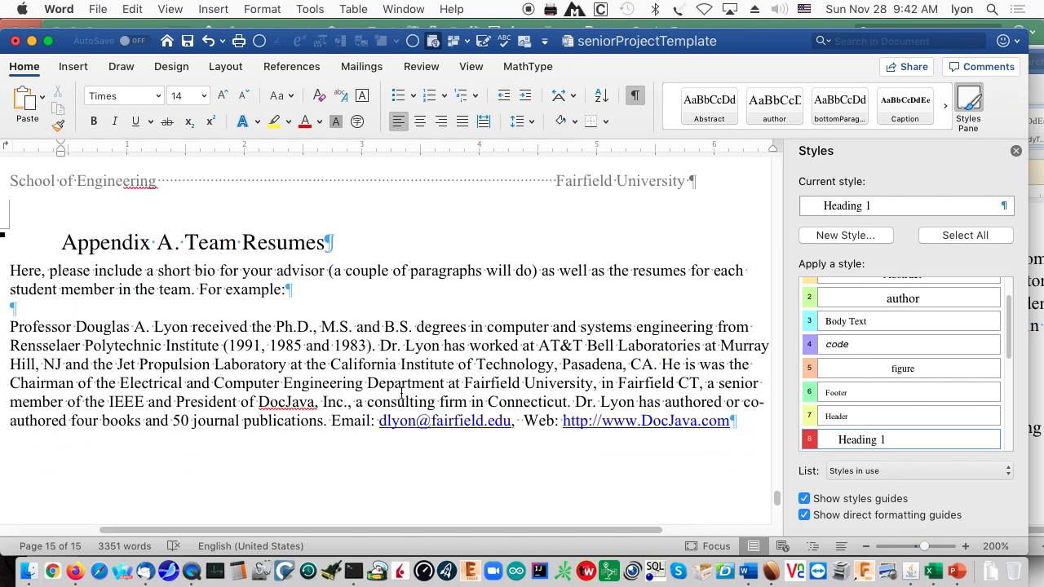